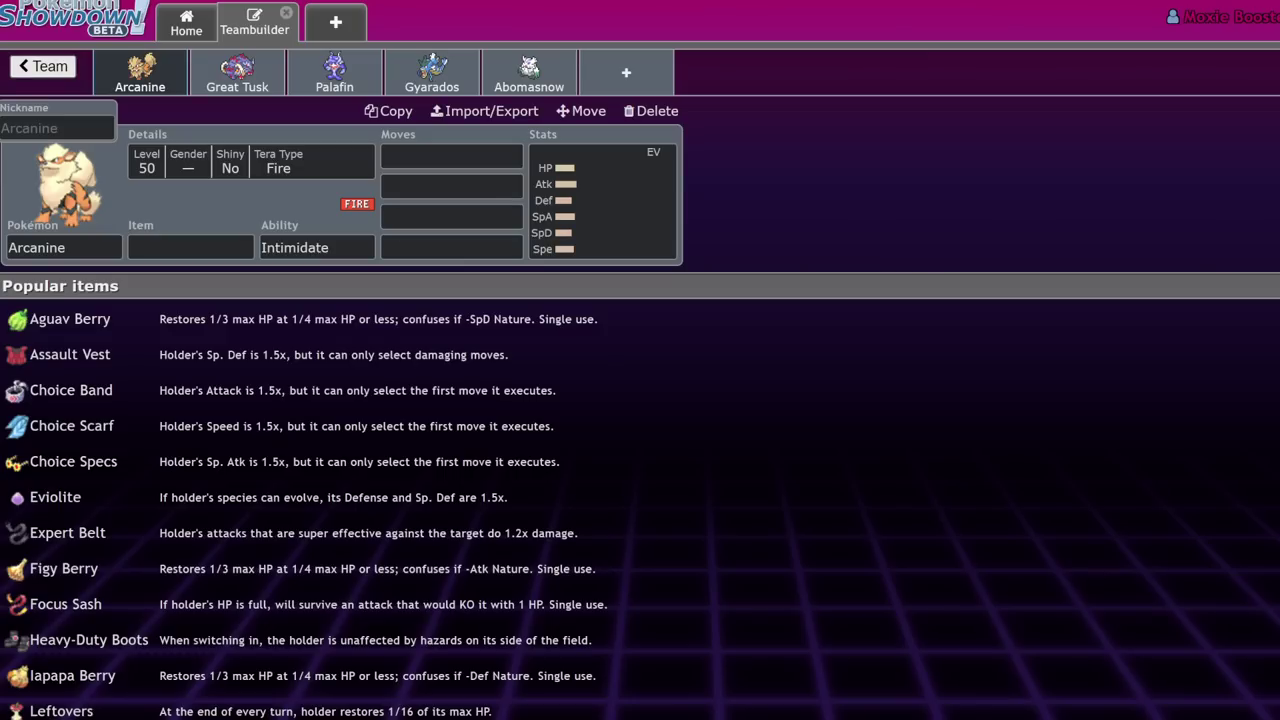
Set the team's format to VGC 2023 Regulation C.
{"action": "left_click", "coordinate": [626, 72]}
{"action": "left_click", "coordinate": [45, 66]}
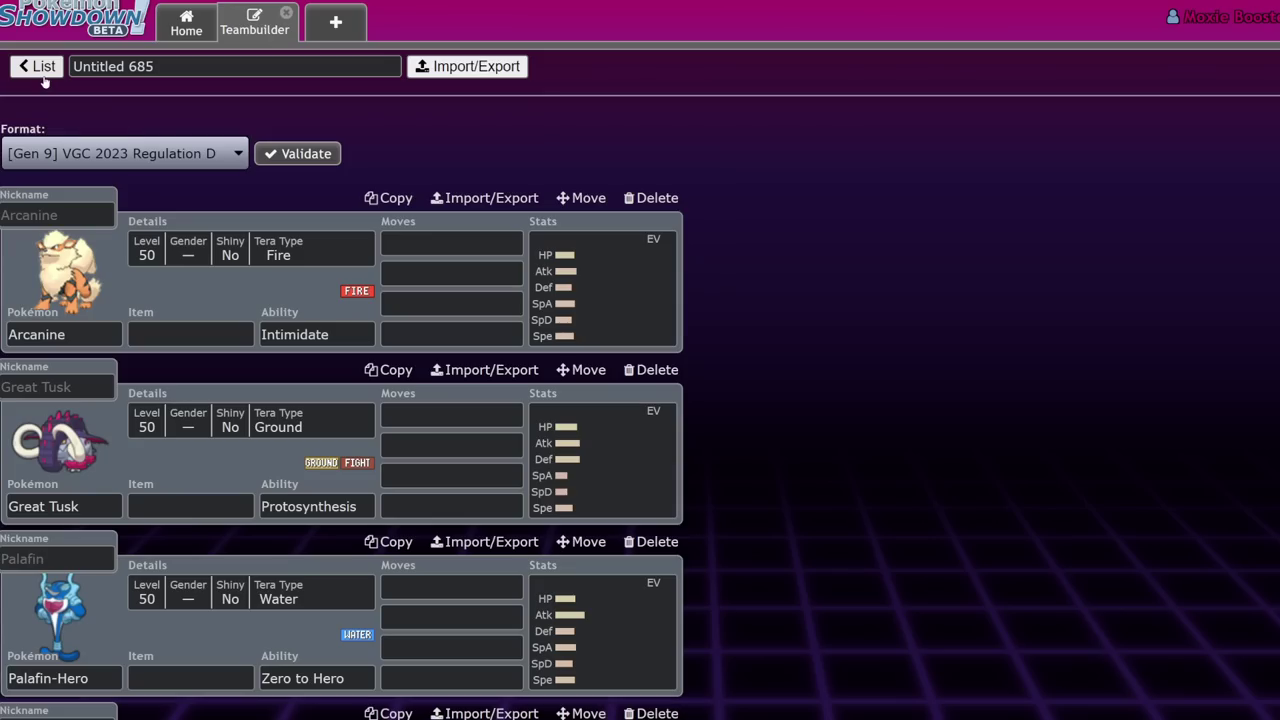
{"action": "left_click", "coordinate": [115, 152]}
{"action": "left_click", "coordinate": [100, 477]}
Add a new slot, filter its Pokémon list by 'inti' for Intimidate users, then return to Arcanine's set.
{"action": "scroll", "coordinate": [216, 449], "scroll_direction": "down", "scroll_amount": 5}
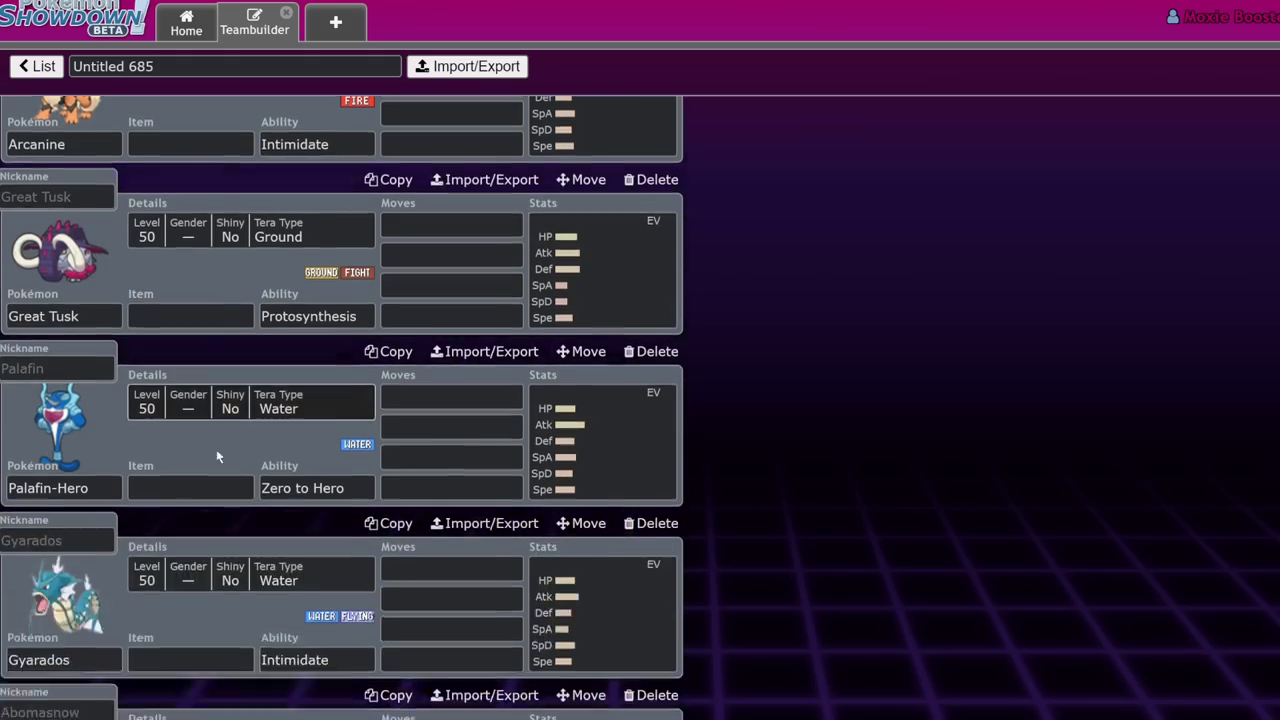
{"action": "left_click", "coordinate": [84, 672]}
{"action": "type", "text": "inti"}
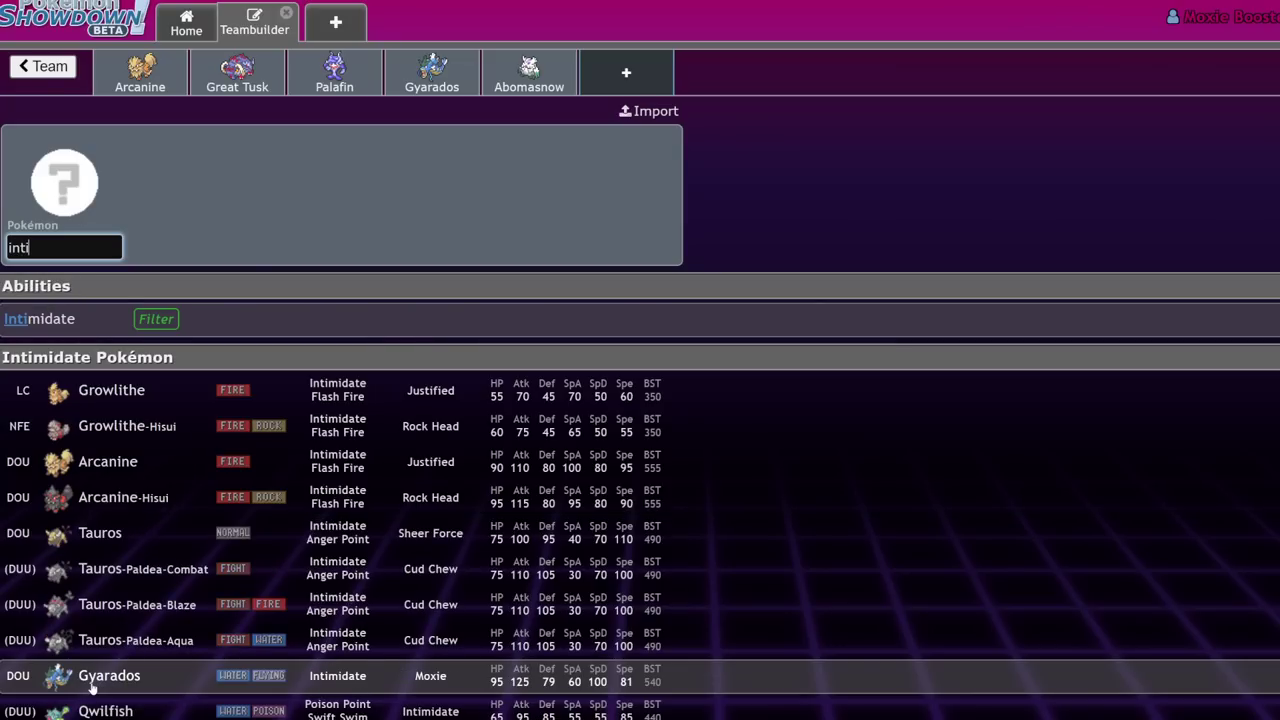
{"action": "key", "text": "Return"}
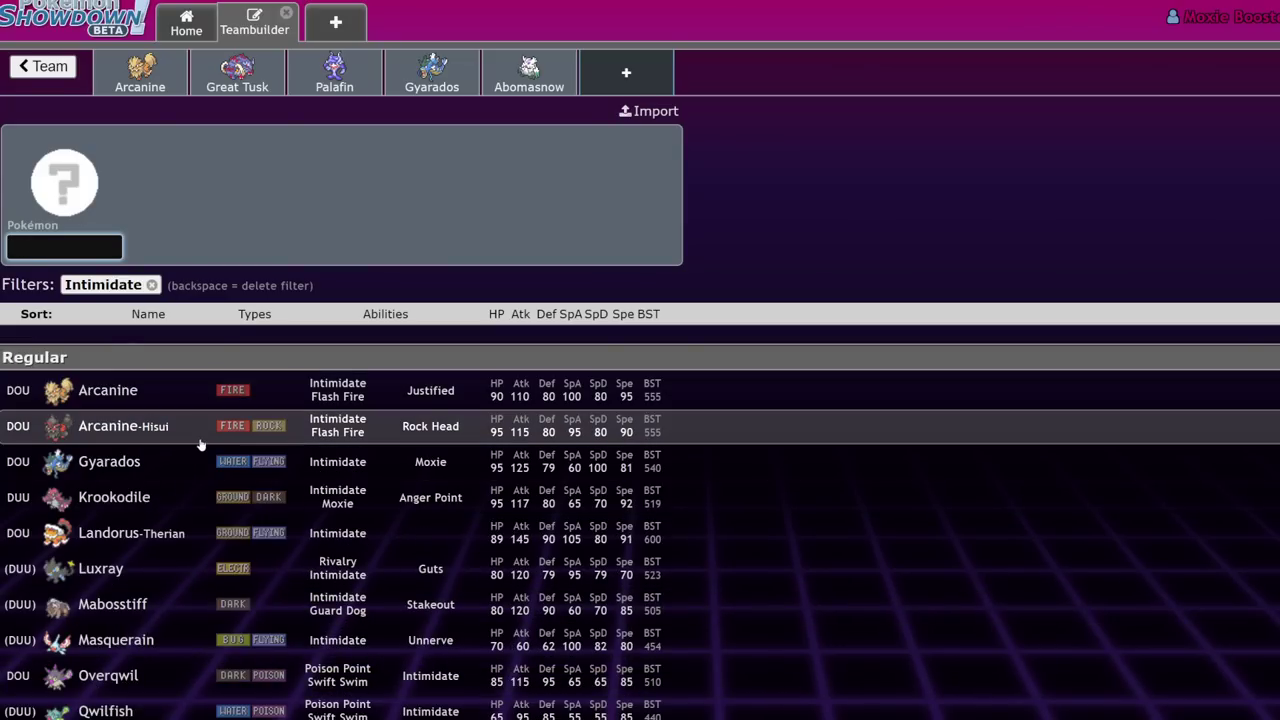
{"action": "scroll", "coordinate": [117, 497], "scroll_direction": "down", "scroll_amount": 2}
{"action": "scroll", "coordinate": [117, 497], "scroll_direction": "up", "scroll_amount": 2}
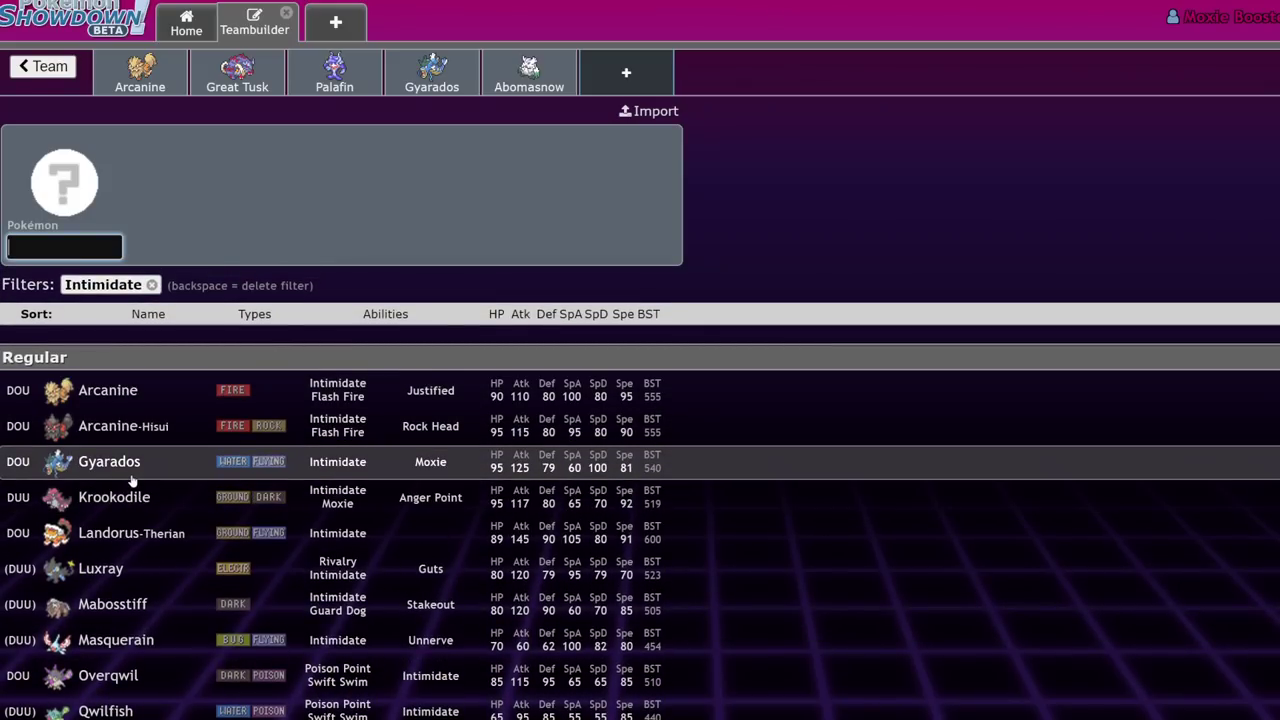
{"action": "scroll", "coordinate": [132, 481], "scroll_direction": "down", "scroll_amount": 3}
{"action": "scroll", "coordinate": [132, 481], "scroll_direction": "down", "scroll_amount": 6}
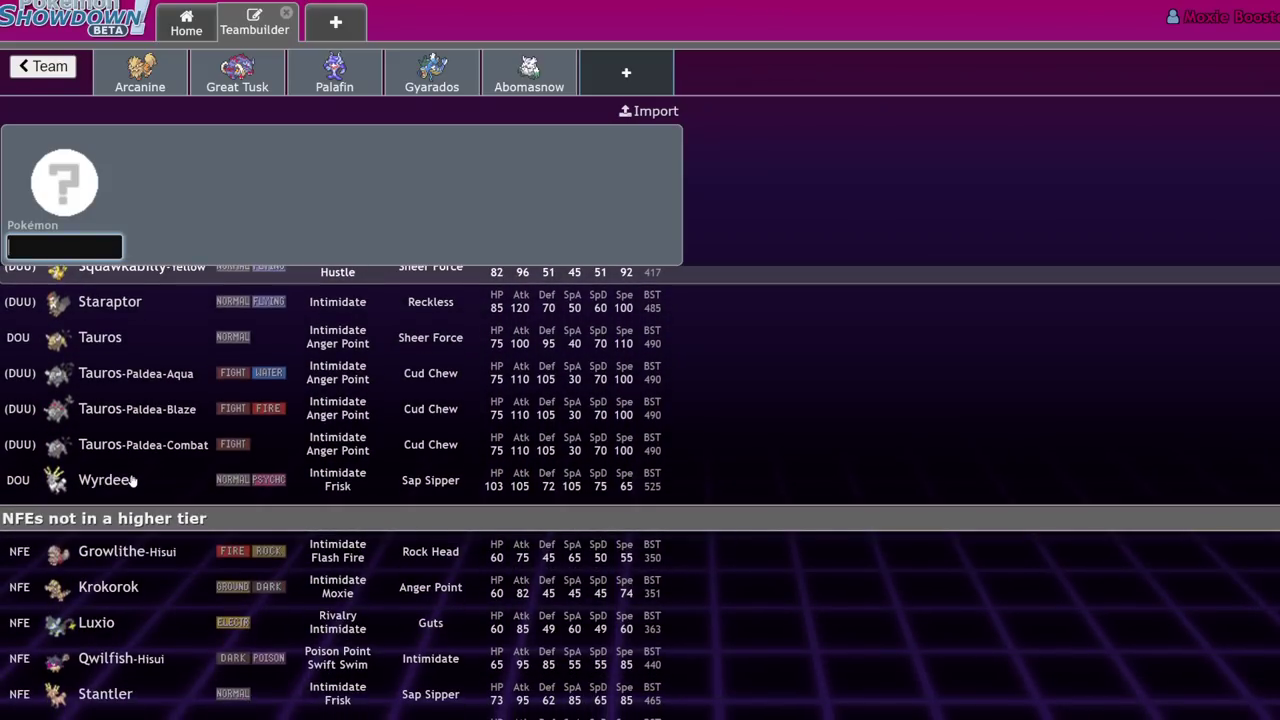
{"action": "scroll", "coordinate": [132, 481], "scroll_direction": "up", "scroll_amount": 4}
{"action": "scroll", "coordinate": [132, 481], "scroll_direction": "up", "scroll_amount": 5}
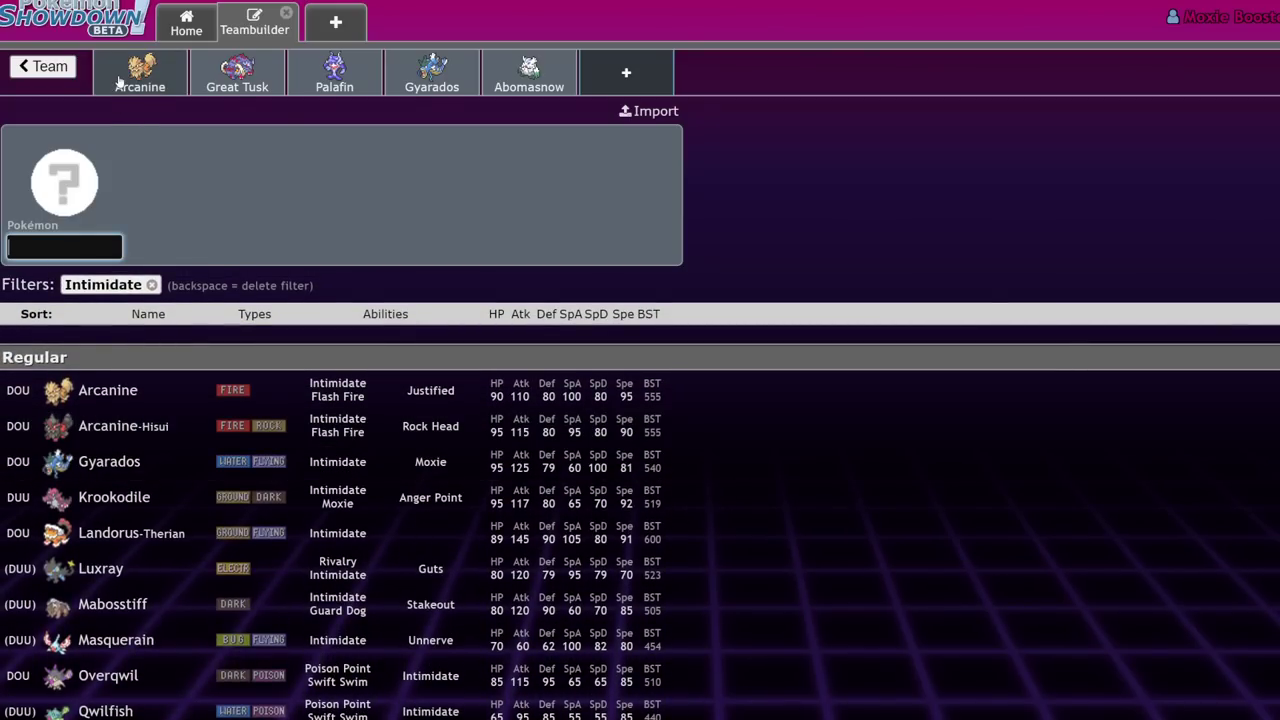
{"action": "left_click", "coordinate": [119, 84]}
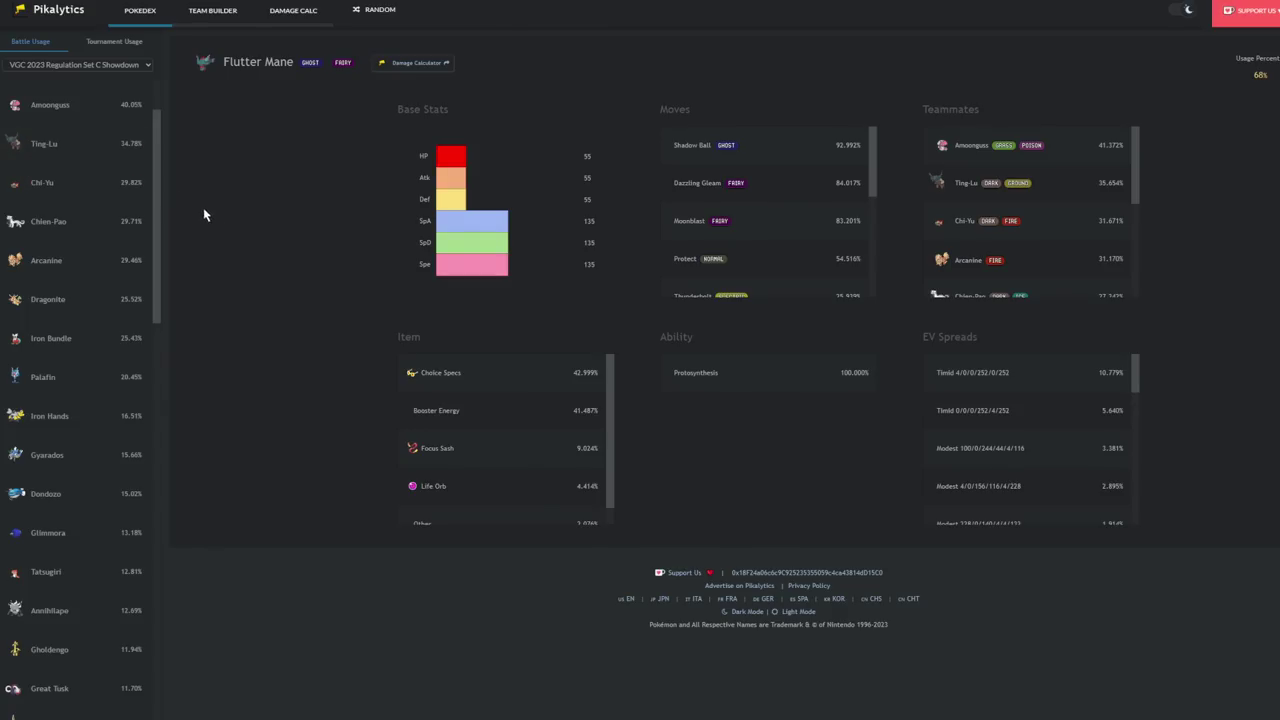
Zoom in on the Pikalytics page and scroll through the Regulation C usage list.
{"action": "key", "text": "ctrl+plus"}
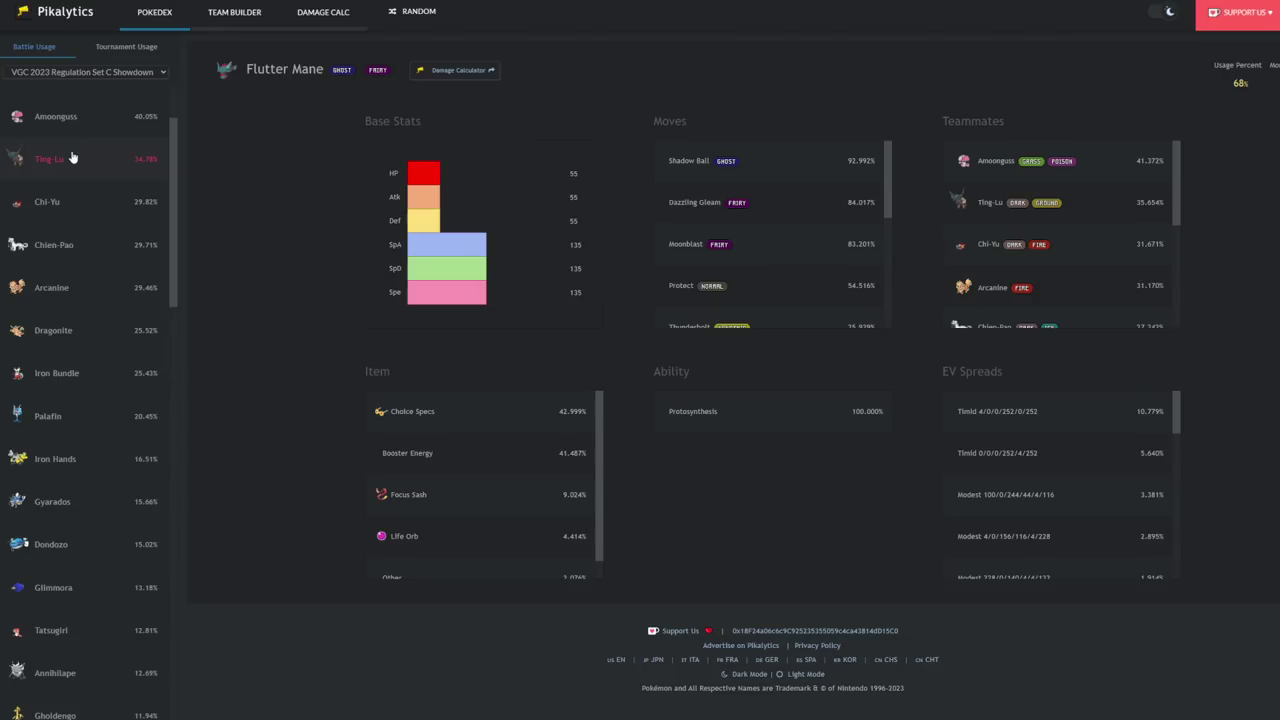
{"action": "scroll", "coordinate": [72, 158], "scroll_direction": "up", "scroll_amount": 1}
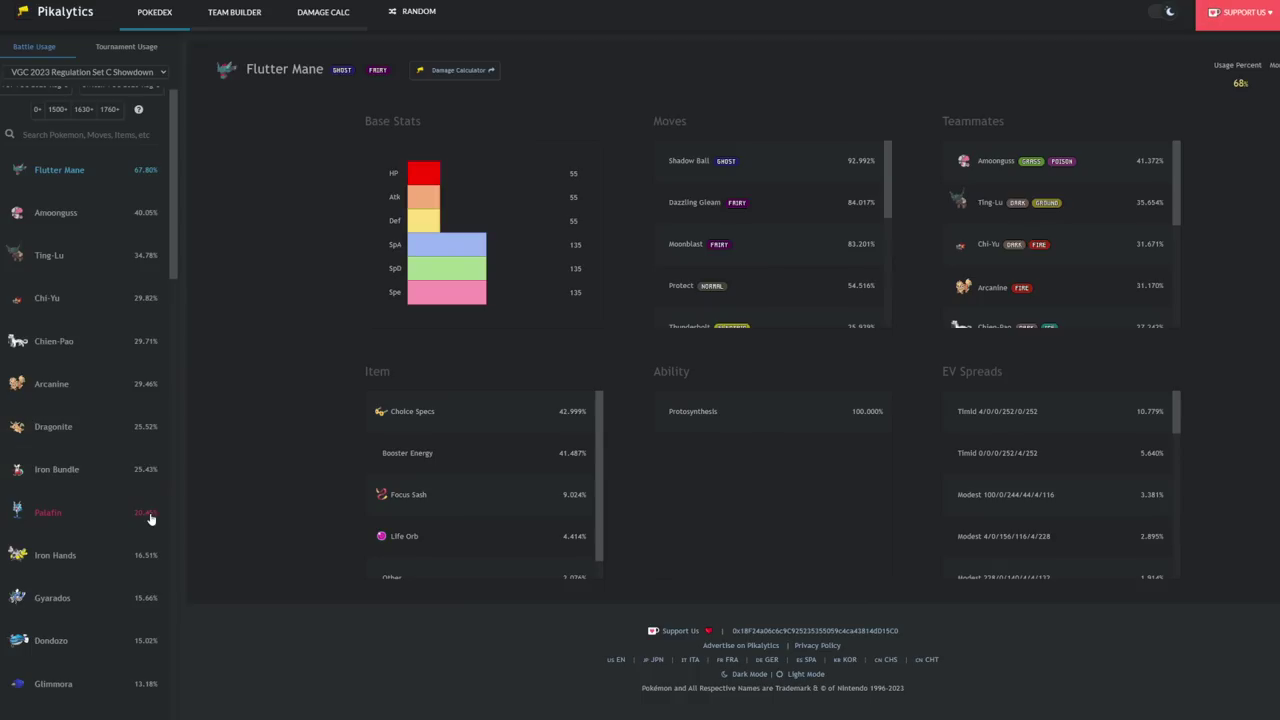
{"action": "scroll", "coordinate": [53, 545], "scroll_direction": "down", "scroll_amount": 1}
{"action": "scroll", "coordinate": [50, 540], "scroll_direction": "up", "scroll_amount": 2}
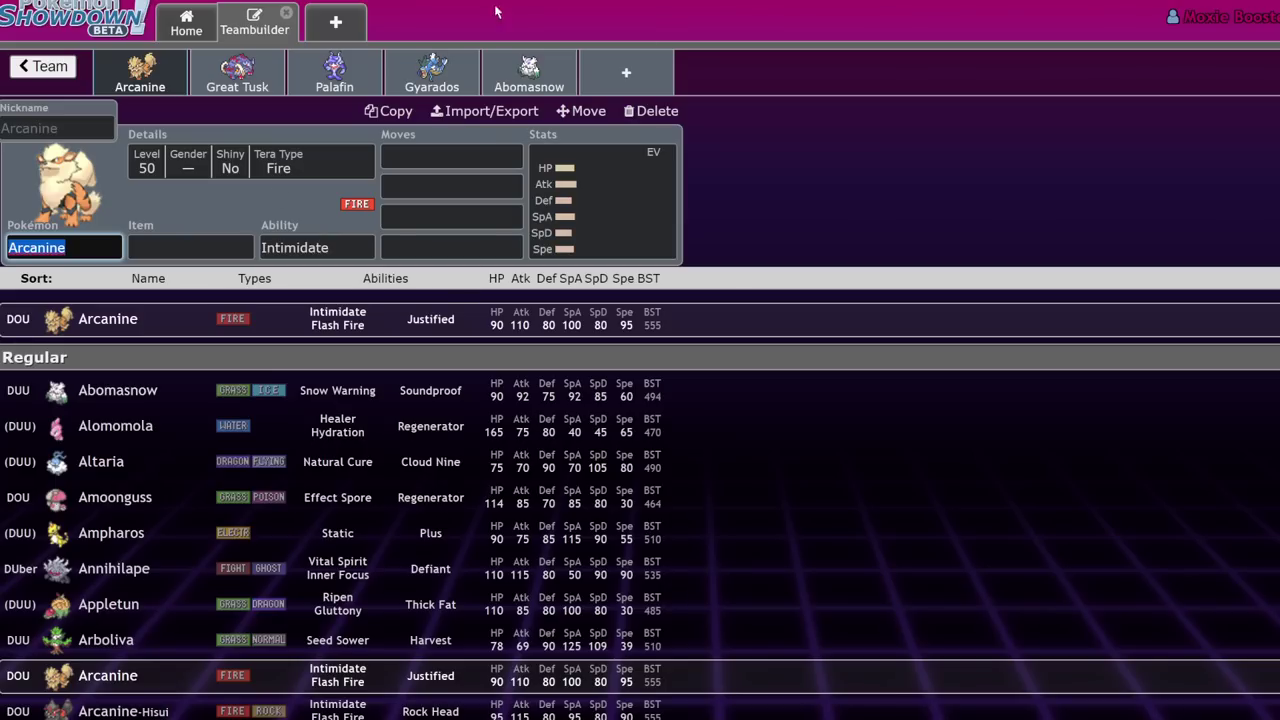
Give Arcanine Will-O-Wisp, Extreme Speed and Flare Blitz as its first three moves.
{"action": "left_click", "coordinate": [584, 203]}
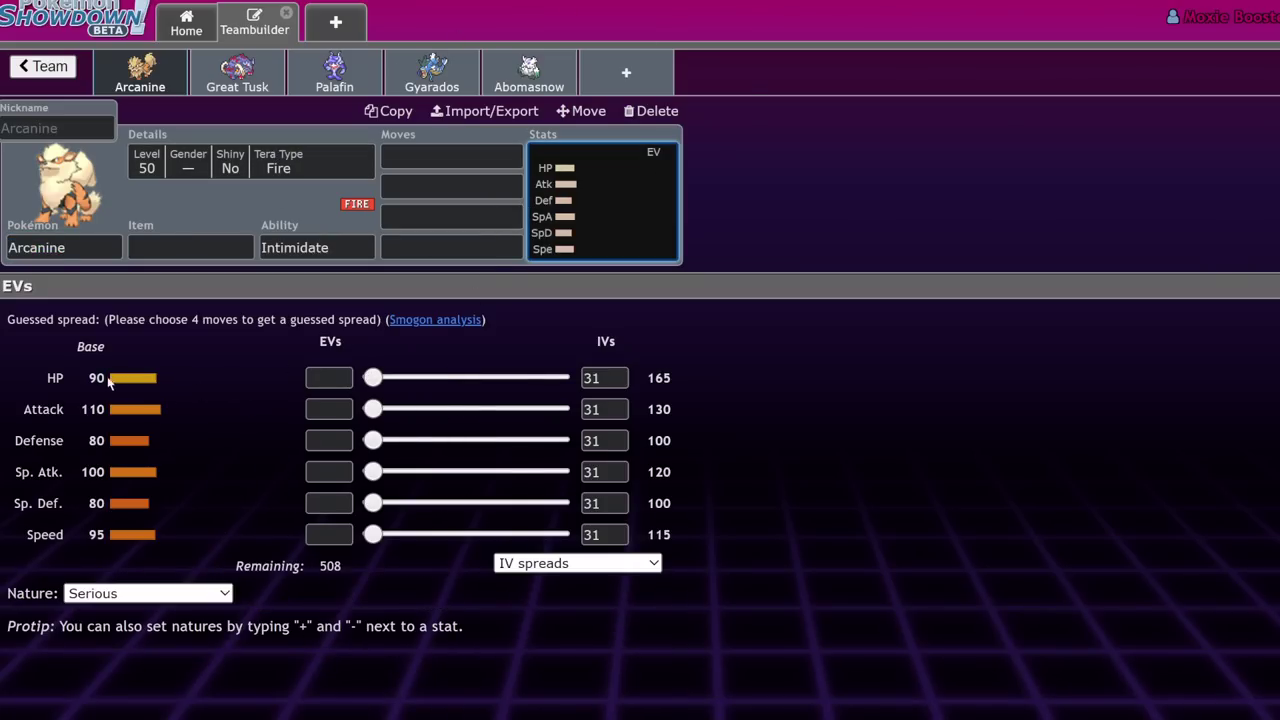
{"action": "left_click", "coordinate": [433, 152]}
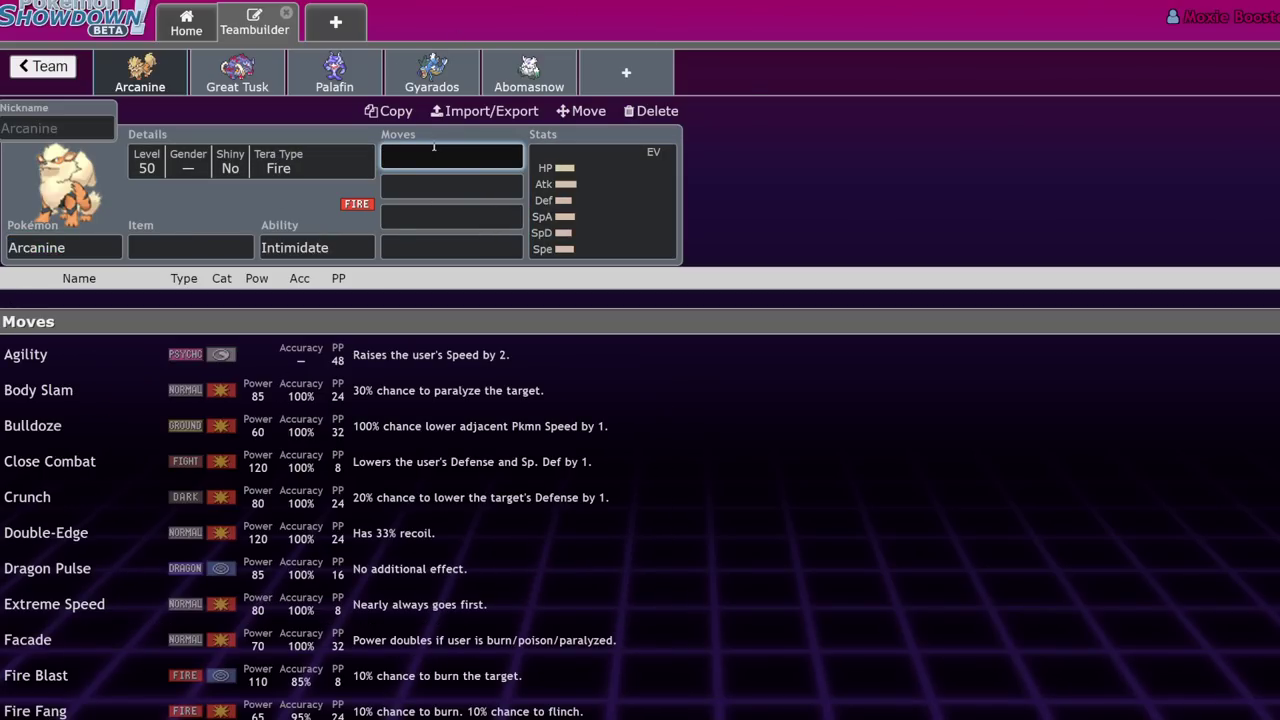
{"action": "type", "text": "will"}
{"action": "key", "text": "Return"}
{"action": "type", "text": "w"}
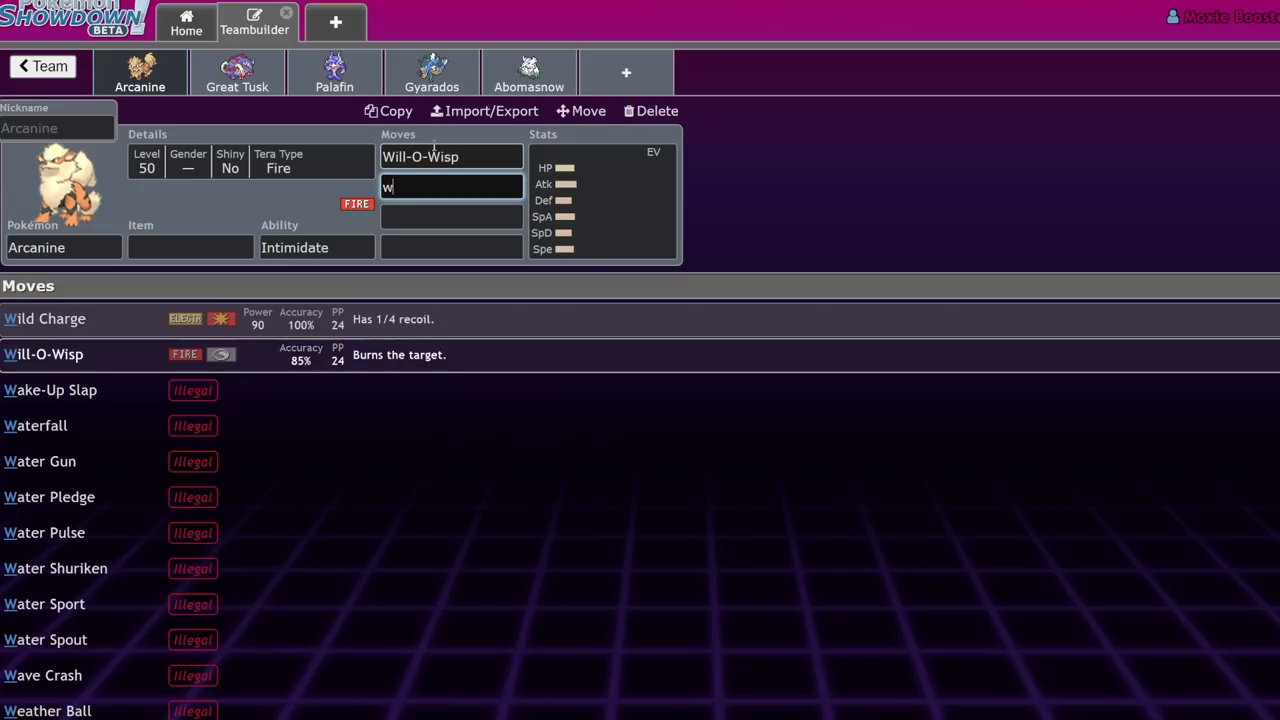
{"action": "key", "text": "BackSpace"}
{"action": "type", "text": "ex"}
{"action": "key", "text": "Return"}
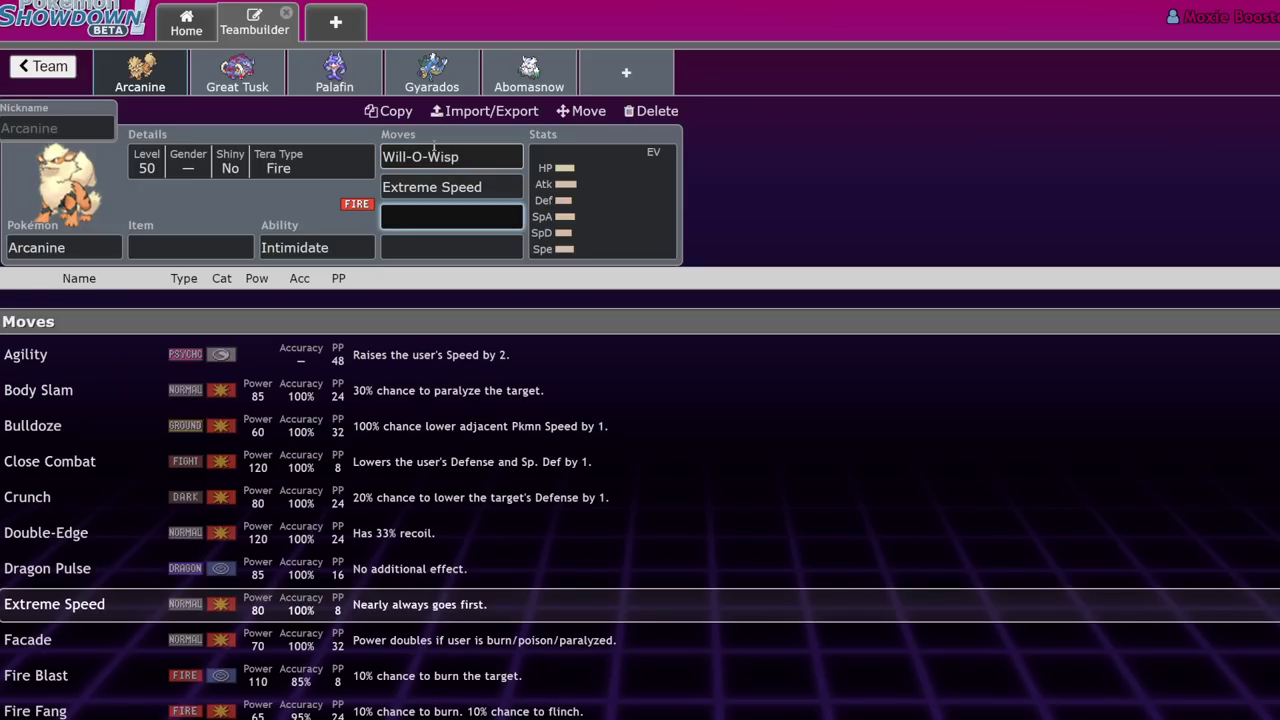
{"action": "type", "text": "flare"}
{"action": "key", "text": "Return"}
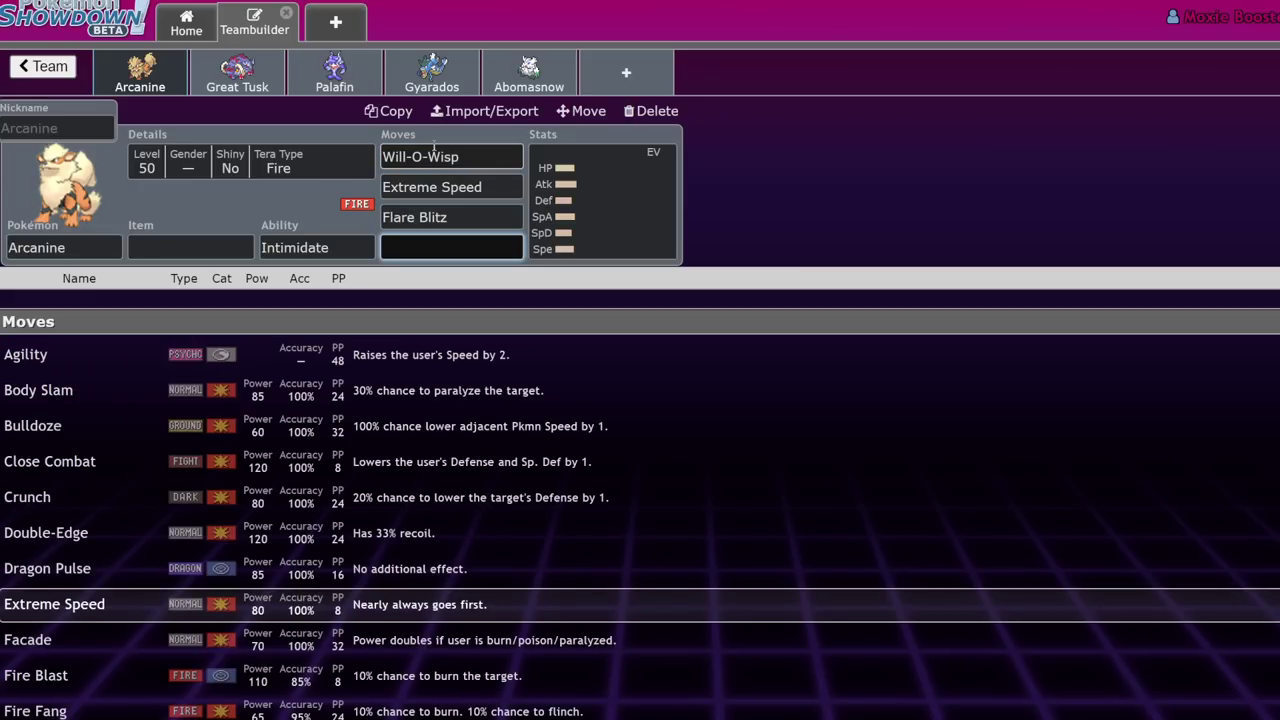
Make Howl Arcanine's fourth move instead of Protect, and give it Safety Goggles.
{"action": "type", "text": "prt"}
{"action": "key", "text": "BackSpace"}
{"action": "type", "text": "o"}
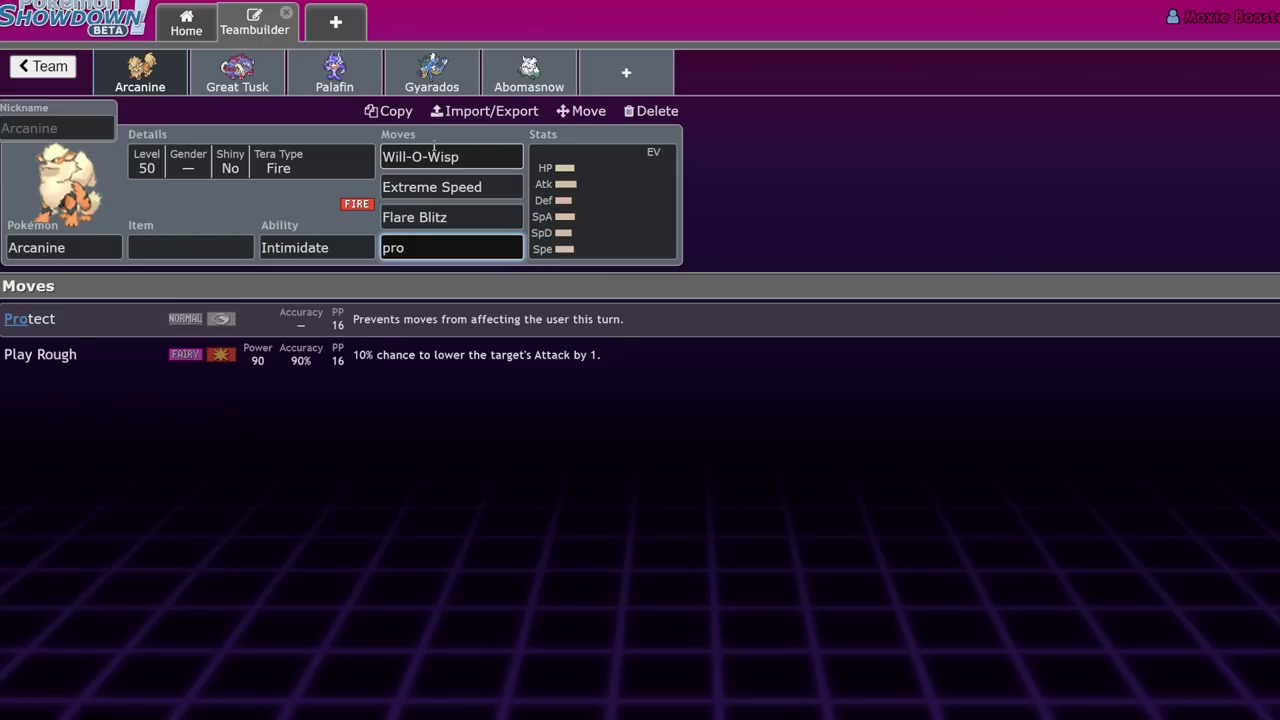
{"action": "key", "text": "Return"}
{"action": "key", "text": "shift+Tab"}
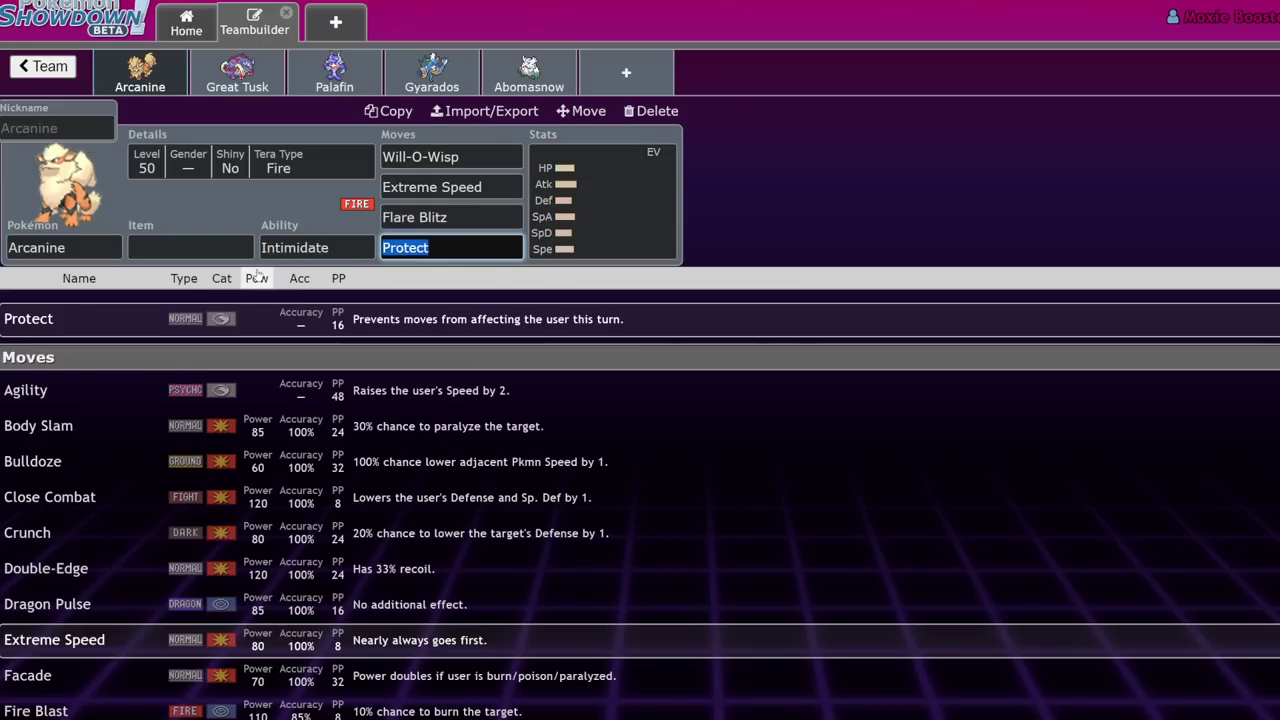
{"action": "type", "text": "howl"}
{"action": "key", "text": "Return"}
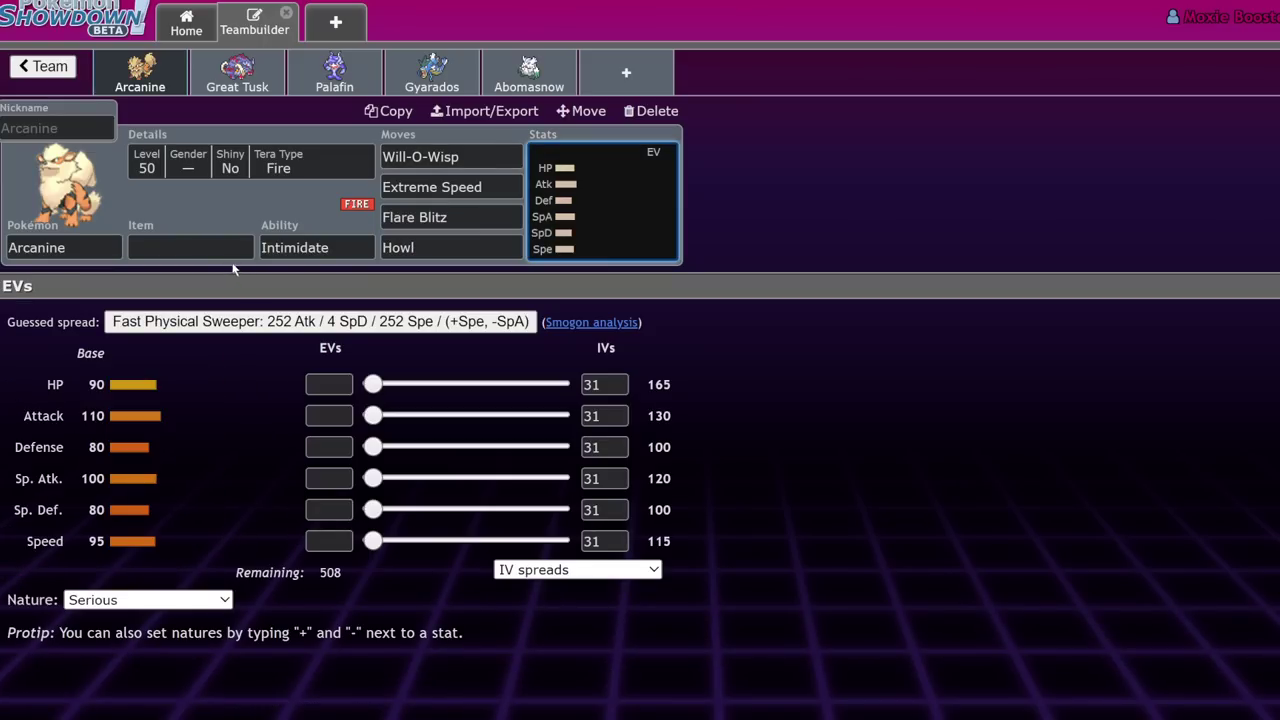
{"action": "left_click", "coordinate": [222, 250]}
{"action": "type", "text": "safe"}
{"action": "key", "text": "Return"}
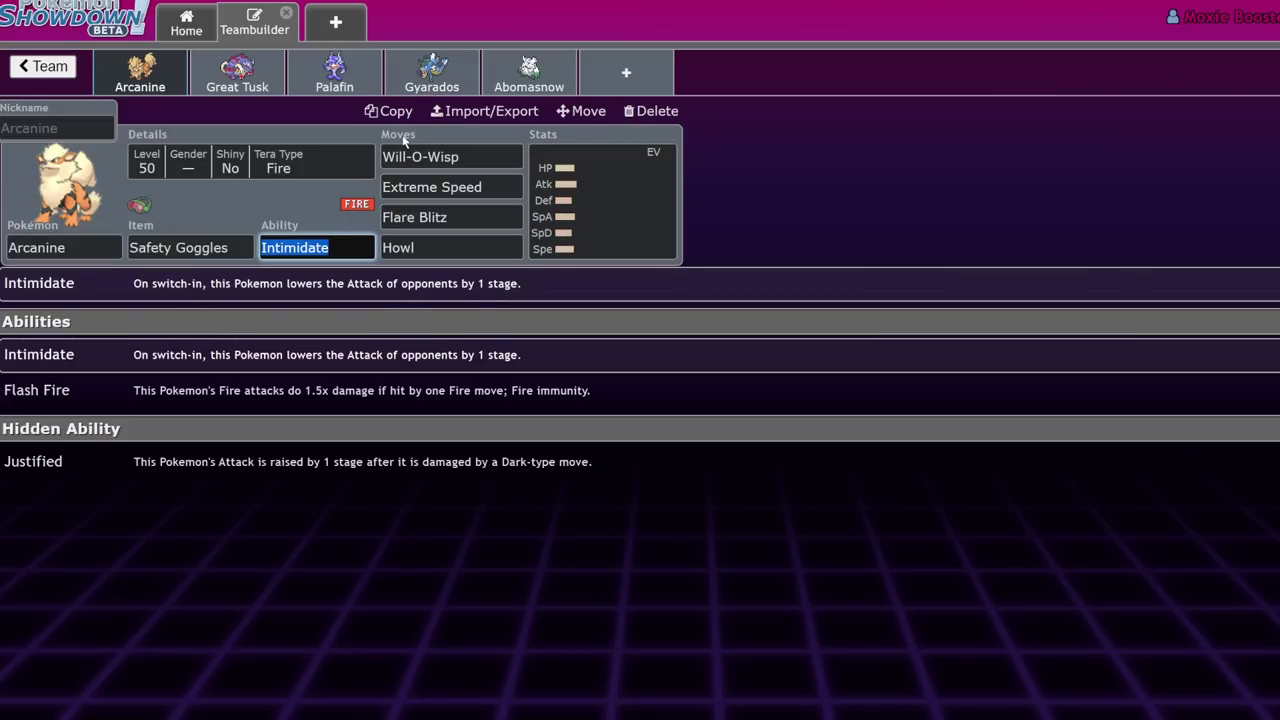
In a new empty slot, filter the list with 'fire' and pick Heatran from the Fire-type results.
{"action": "left_click", "coordinate": [626, 74]}
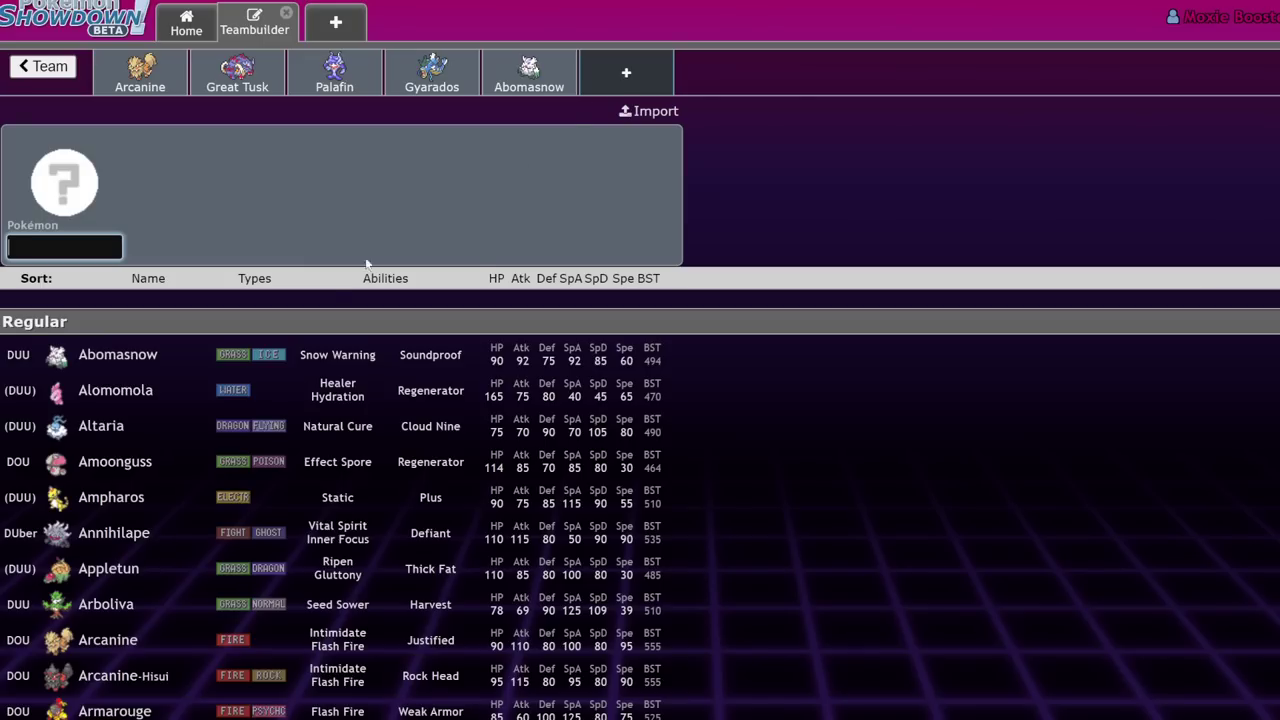
{"action": "type", "text": "fire"}
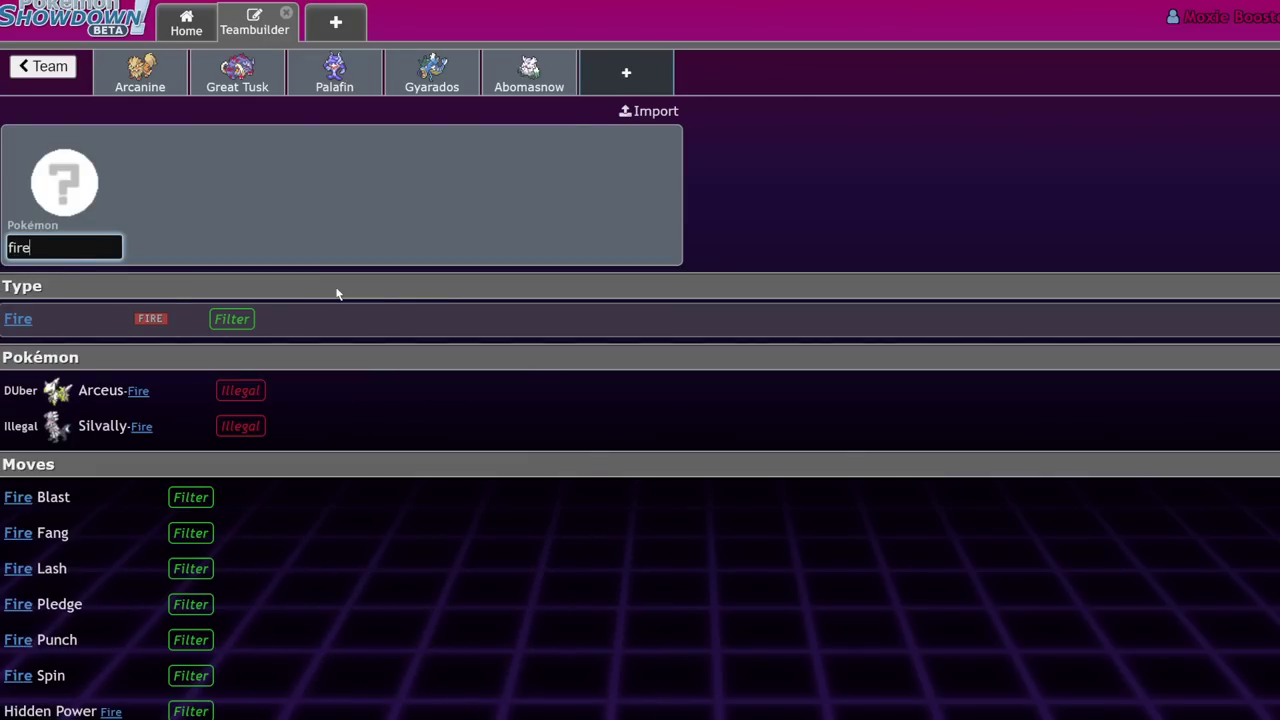
{"action": "key", "text": "Return"}
{"action": "scroll", "coordinate": [340, 315], "scroll_direction": "down", "scroll_amount": 2}
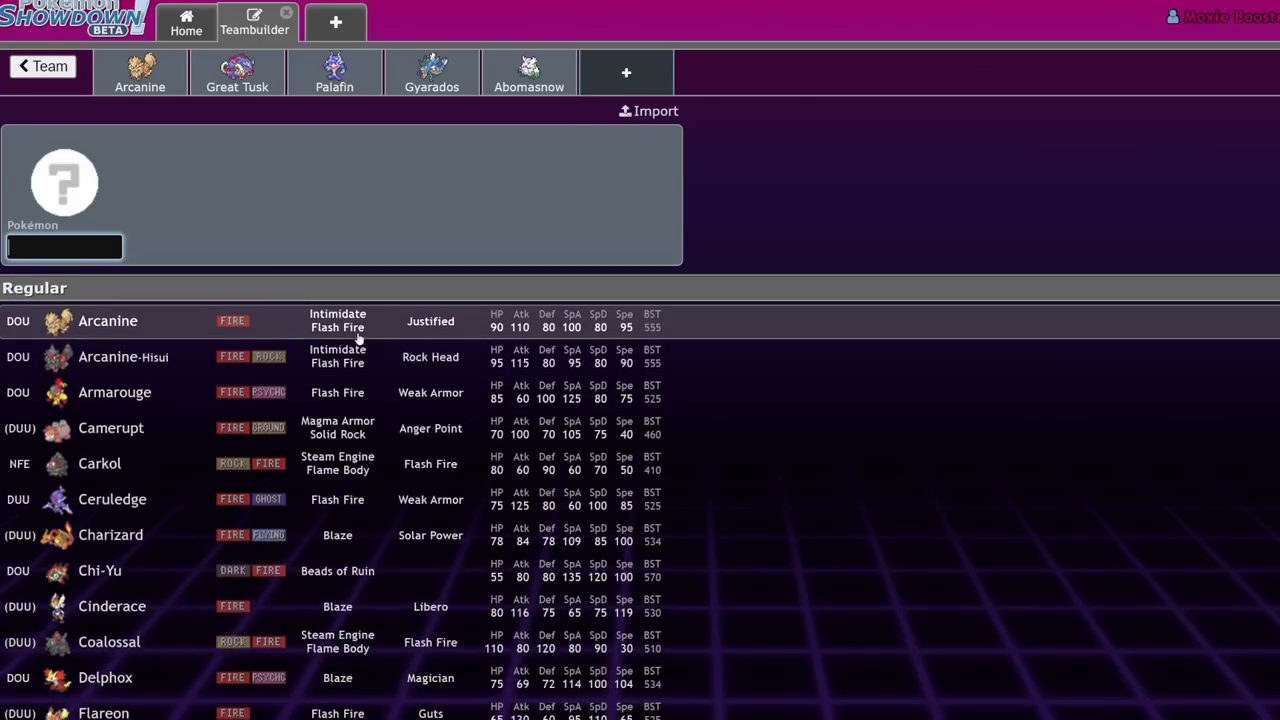
{"action": "scroll", "coordinate": [357, 337], "scroll_direction": "down", "scroll_amount": 3}
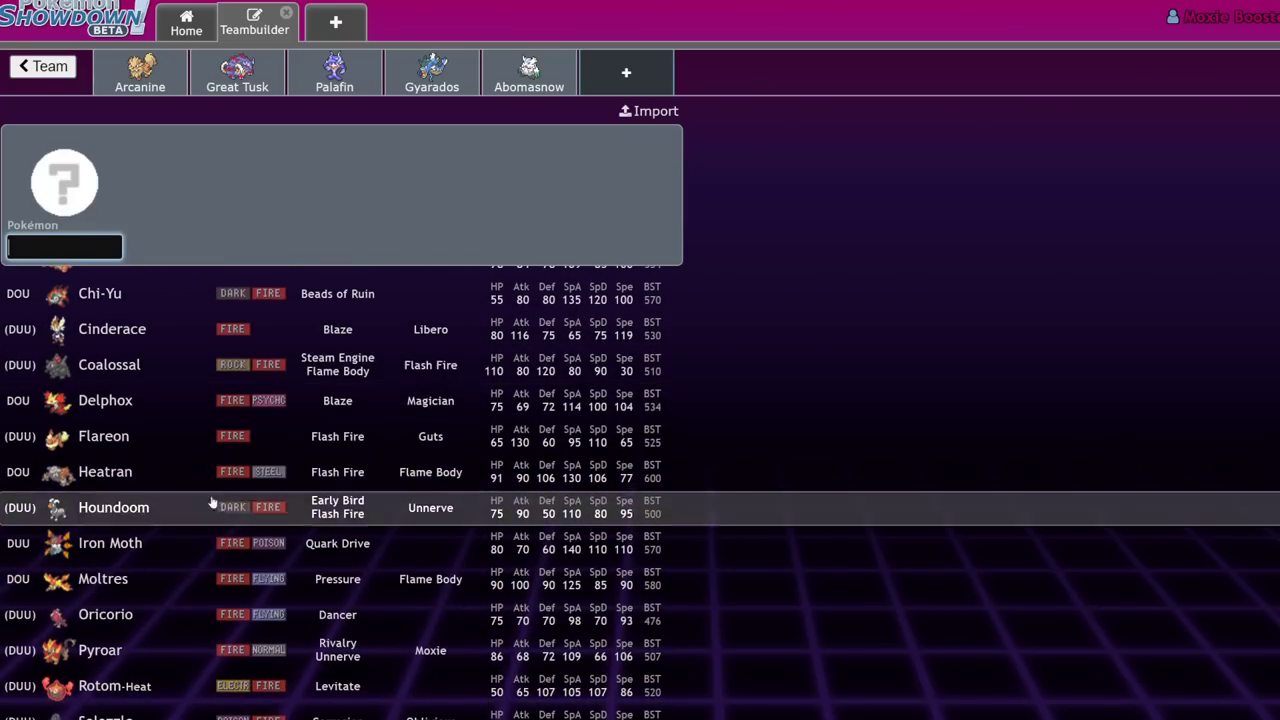
{"action": "scroll", "coordinate": [218, 481], "scroll_direction": "down", "scroll_amount": 3}
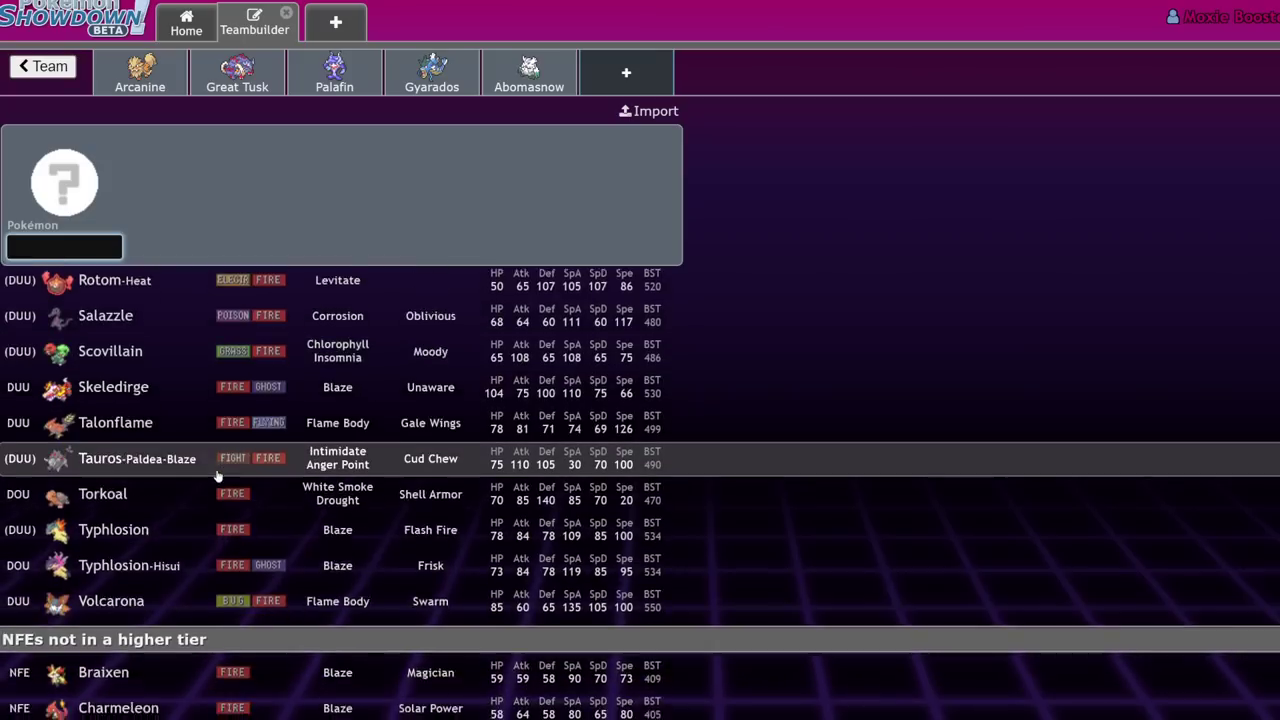
{"action": "scroll", "coordinate": [216, 474], "scroll_direction": "up", "scroll_amount": 3}
{"action": "scroll", "coordinate": [216, 472], "scroll_direction": "up", "scroll_amount": 2}
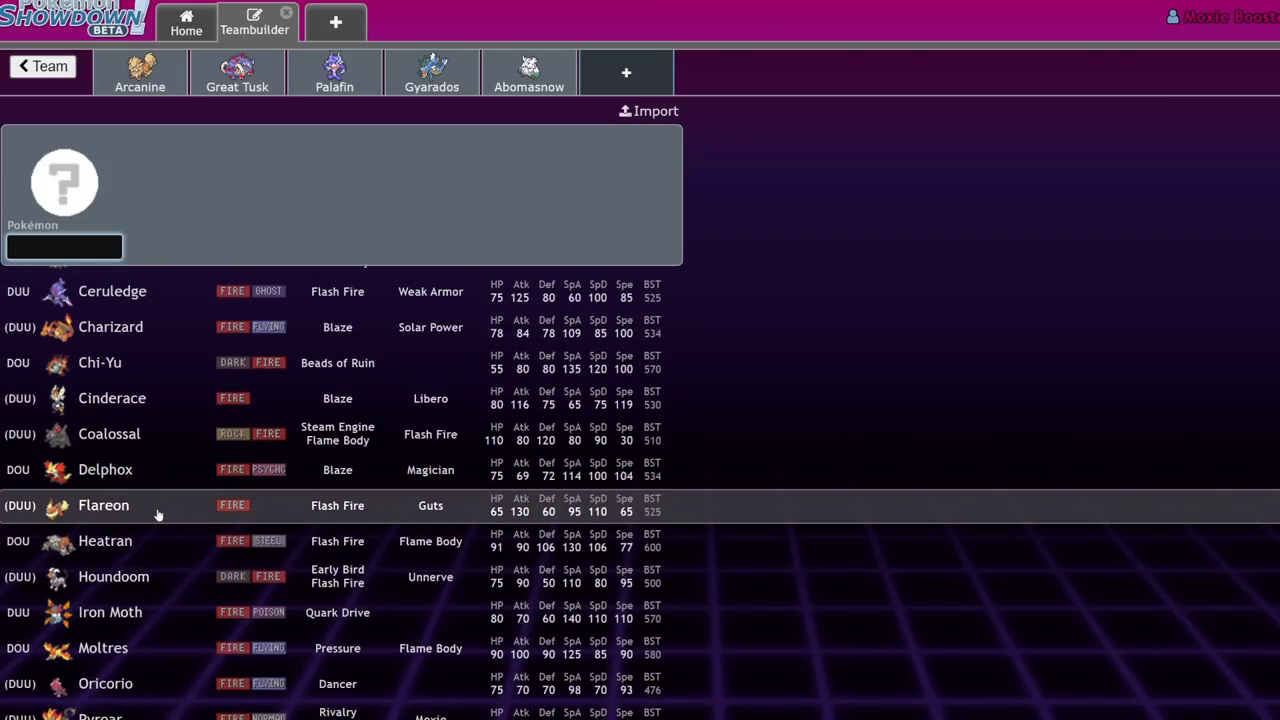
{"action": "scroll", "coordinate": [245, 416], "scroll_direction": "up", "scroll_amount": 2}
{"action": "scroll", "coordinate": [245, 416], "scroll_direction": "down", "scroll_amount": 1}
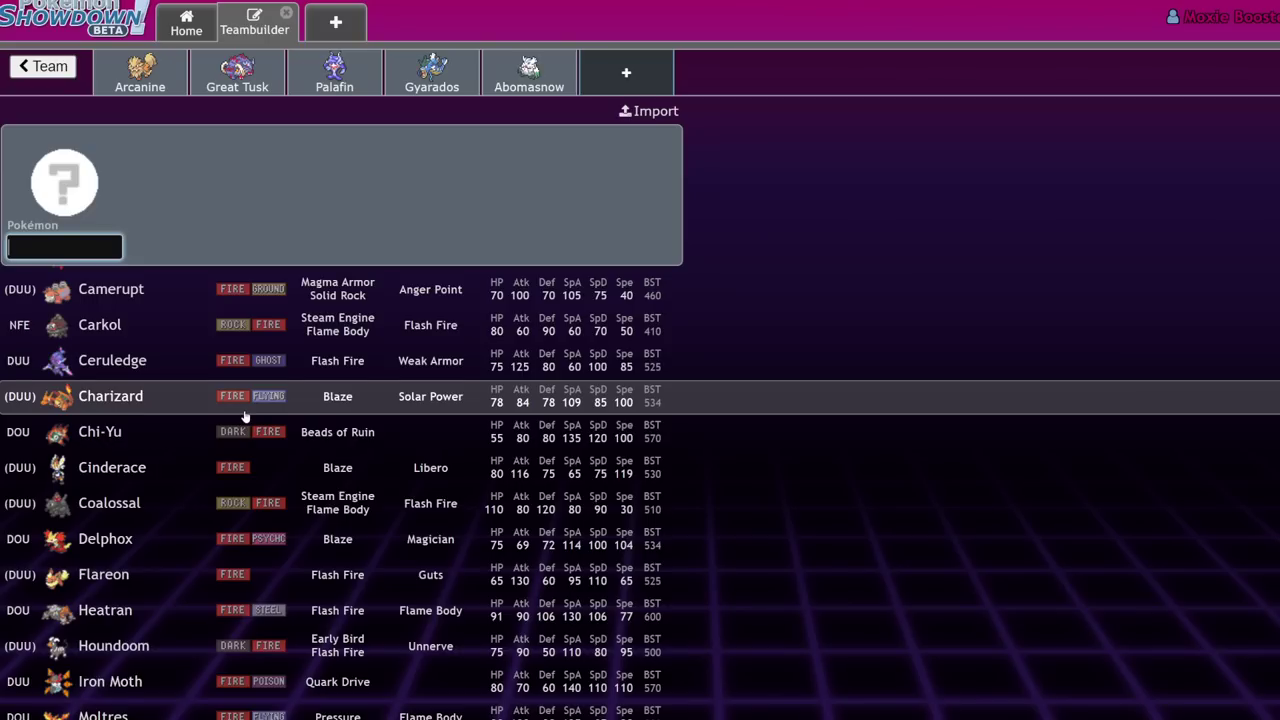
{"action": "scroll", "coordinate": [245, 416], "scroll_direction": "down", "scroll_amount": 2}
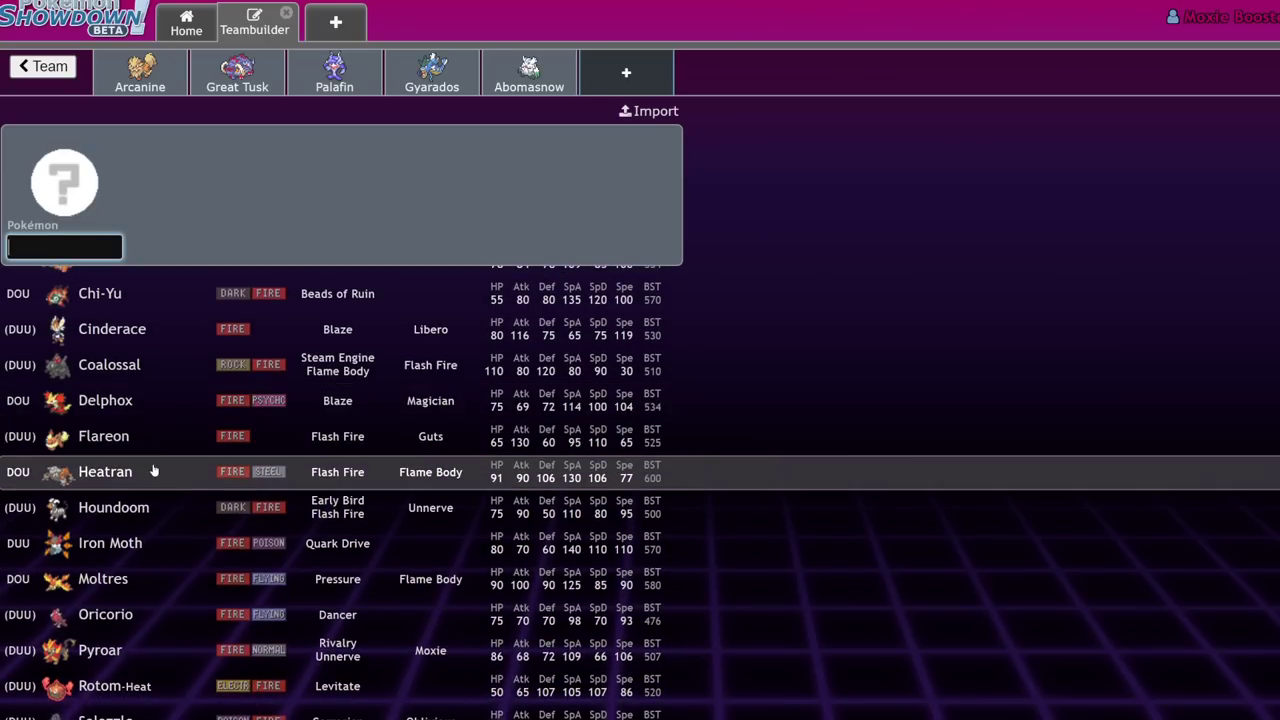
{"action": "left_click", "coordinate": [154, 471]}
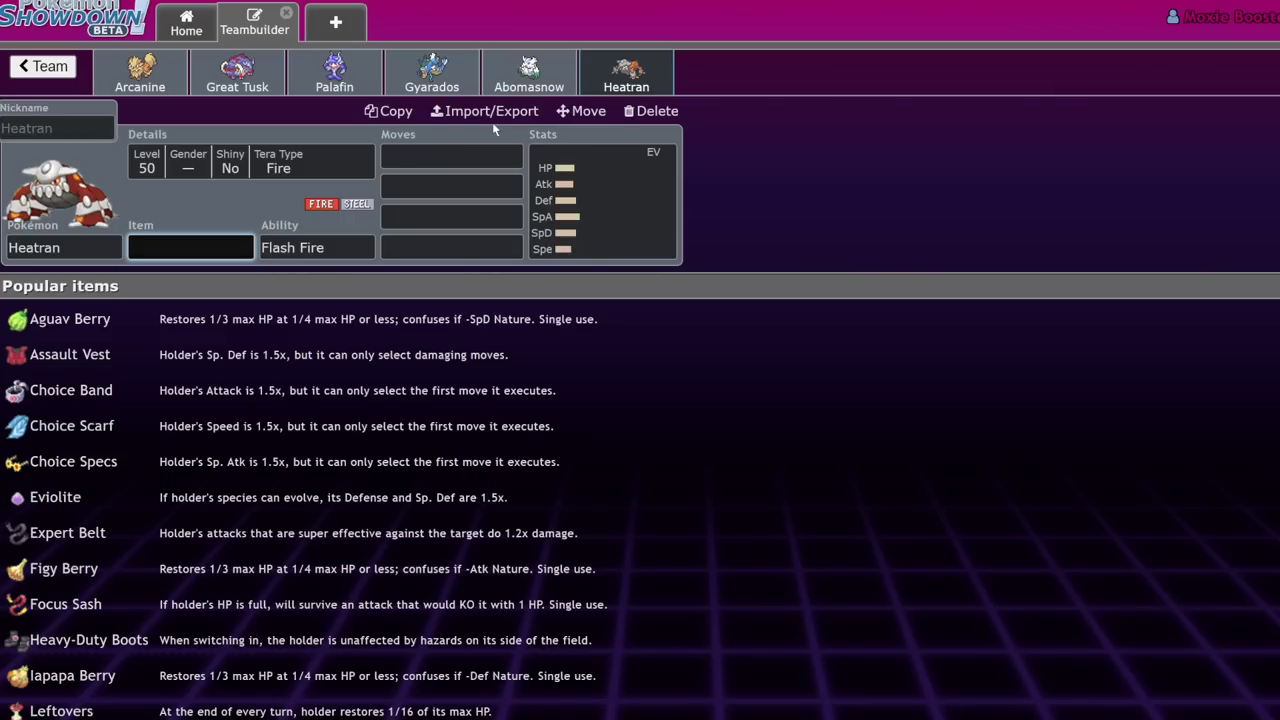
Compare Heatran's set with Arcanine's, checking Heatran's abilities, stats and moves.
{"action": "left_click", "coordinate": [352, 252]}
{"action": "left_click", "coordinate": [630, 234]}
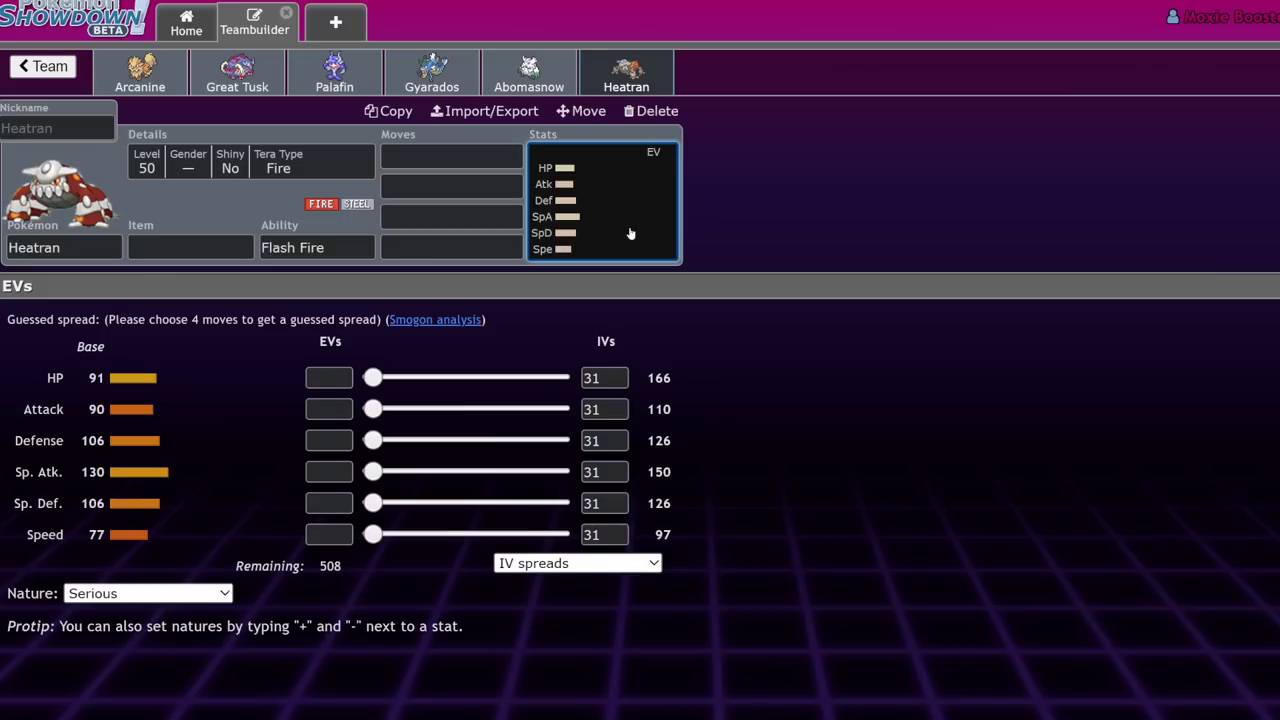
{"action": "left_click", "coordinate": [140, 72]}
{"action": "left_click", "coordinate": [630, 68]}
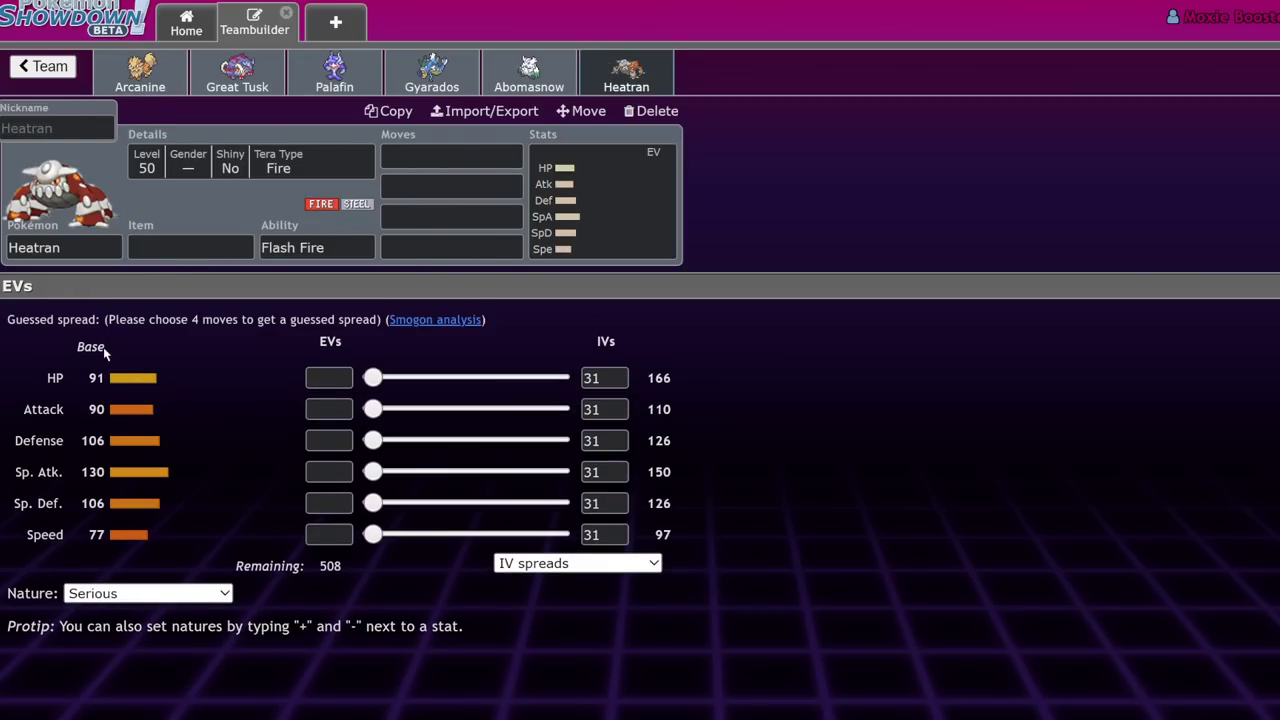
{"action": "left_click", "coordinate": [140, 85]}
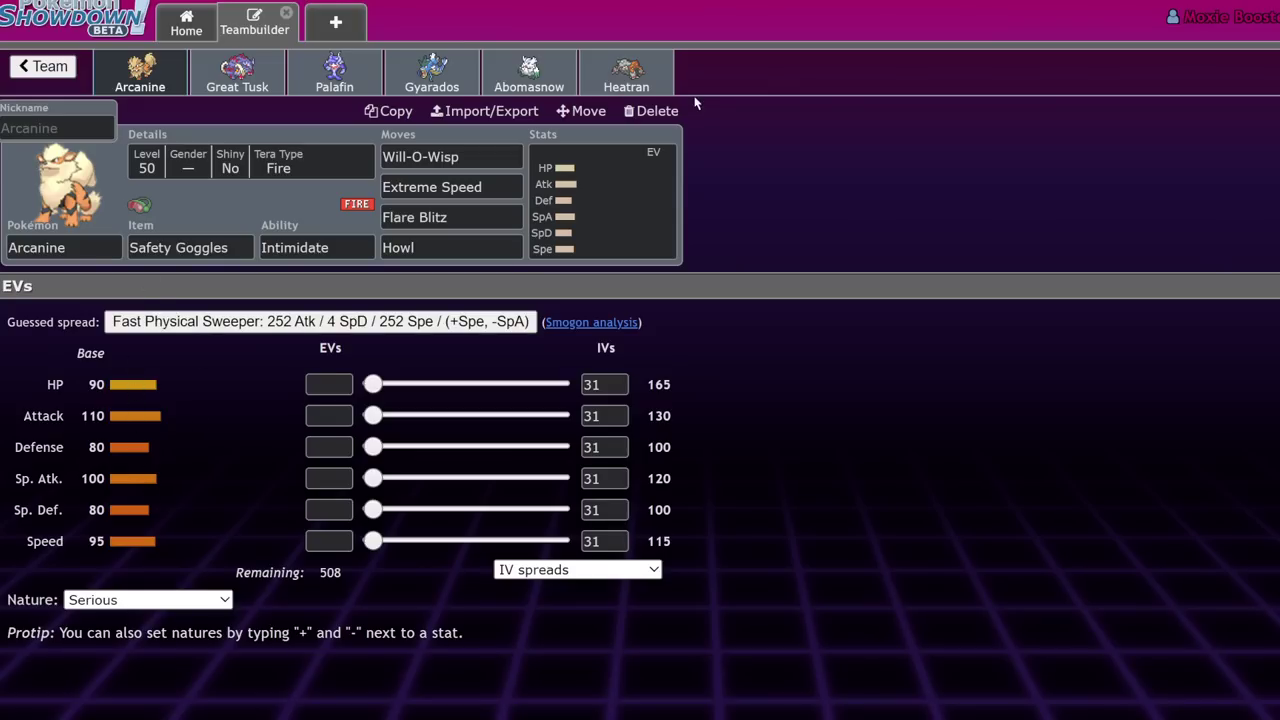
{"action": "left_click", "coordinate": [659, 79]}
{"action": "left_click", "coordinate": [624, 80]}
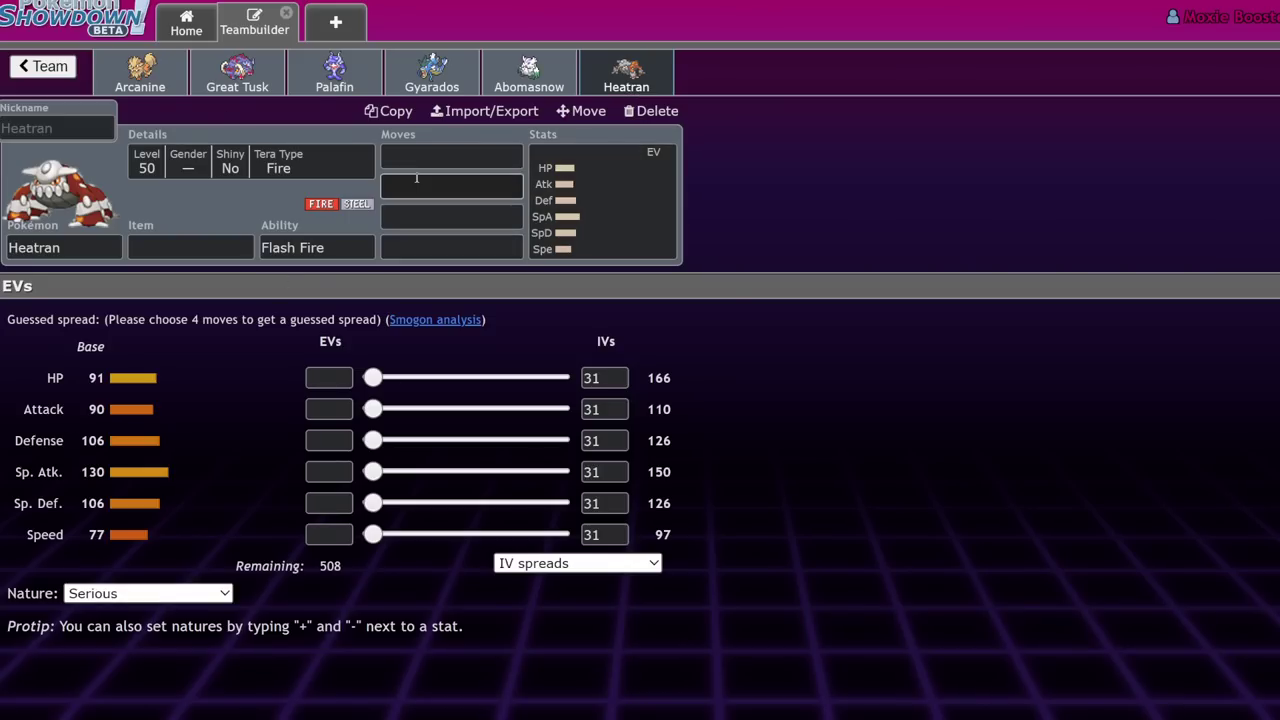
{"action": "left_click", "coordinate": [449, 158]}
{"action": "left_click", "coordinate": [305, 246]}
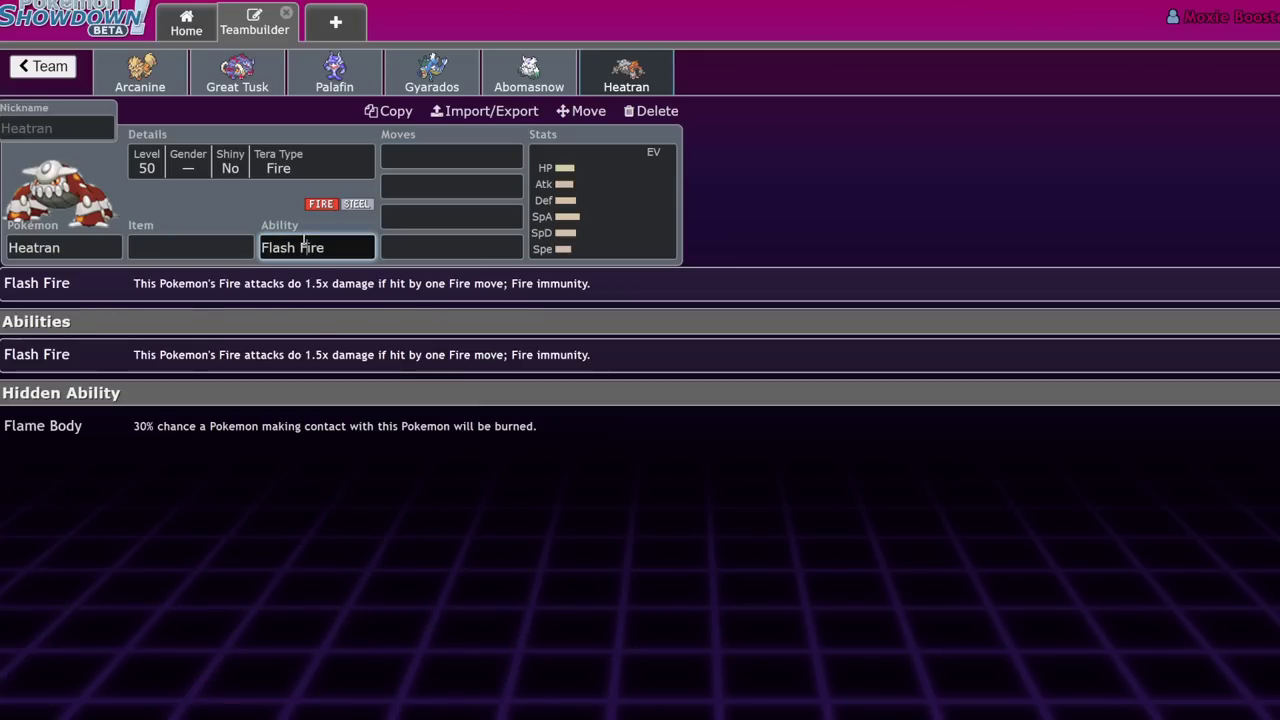
Change Heatran's Tera Type to Grass and set its Attack IV to 0.
{"action": "left_click", "coordinate": [209, 170]}
{"action": "left_click", "coordinate": [183, 378]}
{"action": "left_click", "coordinate": [156, 459]}
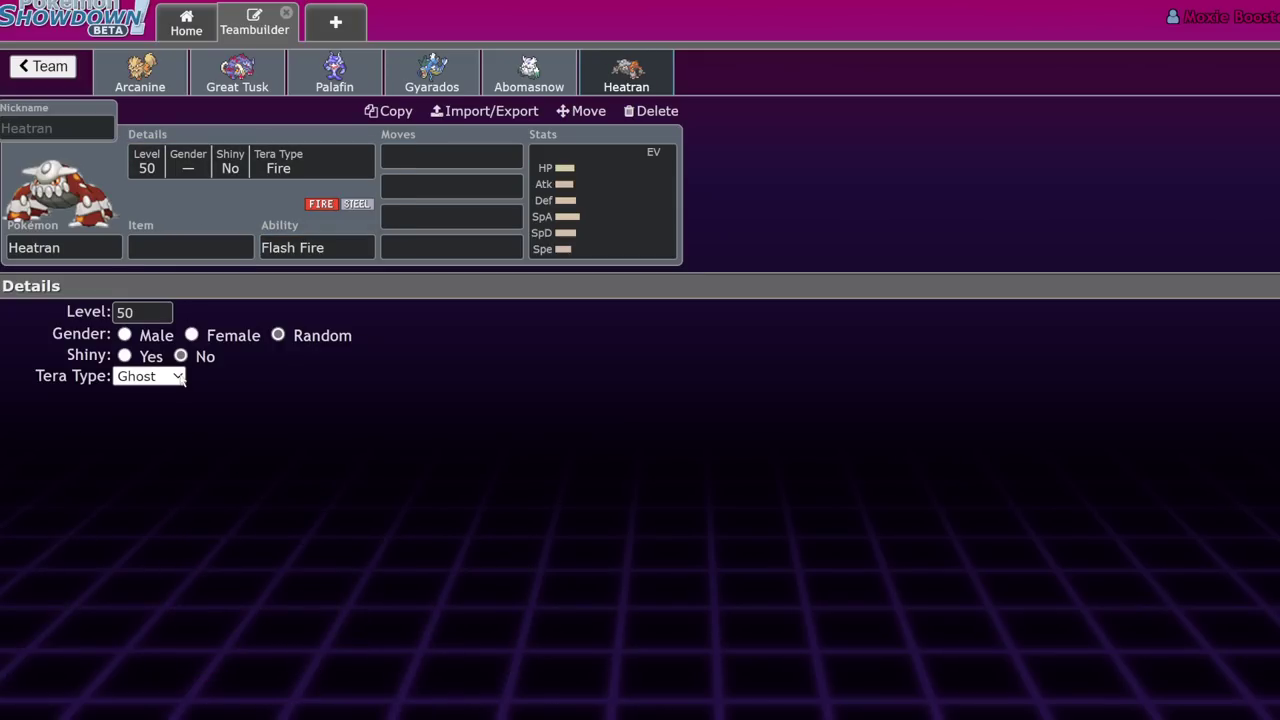
{"action": "key", "text": "Down"}
{"action": "left_click", "coordinate": [629, 206]}
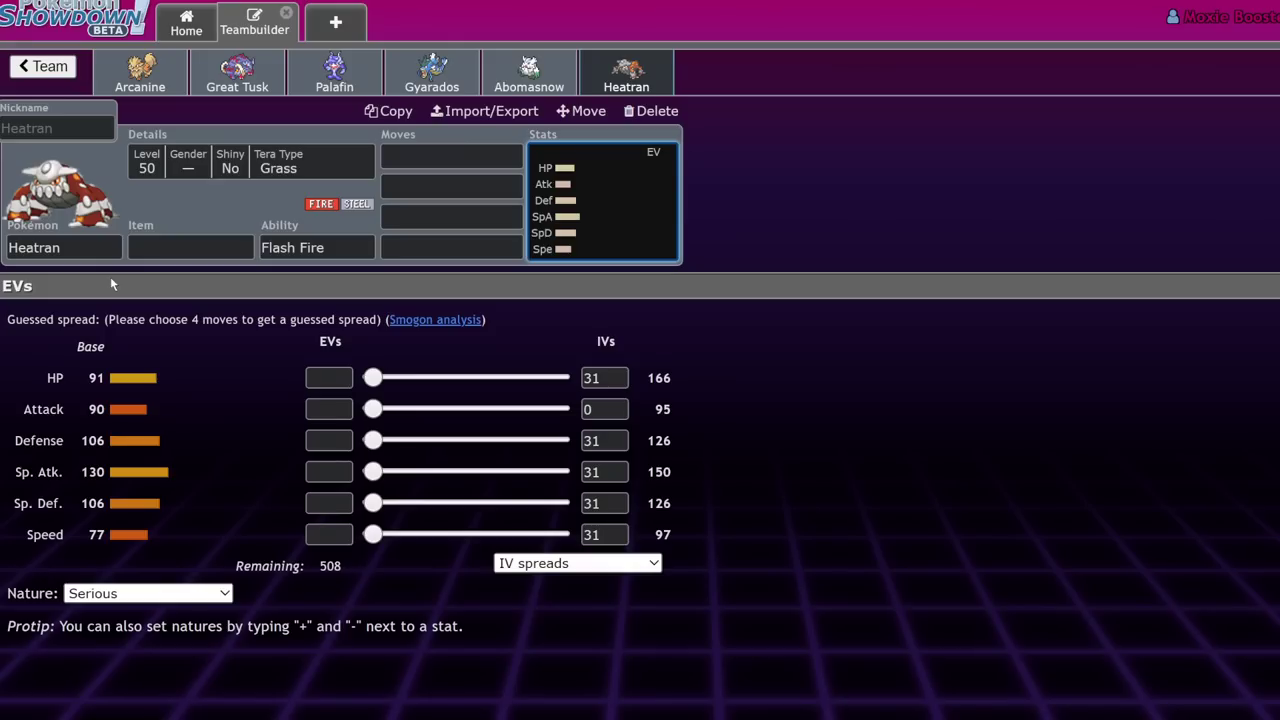
{"action": "left_click", "coordinate": [346, 250]}
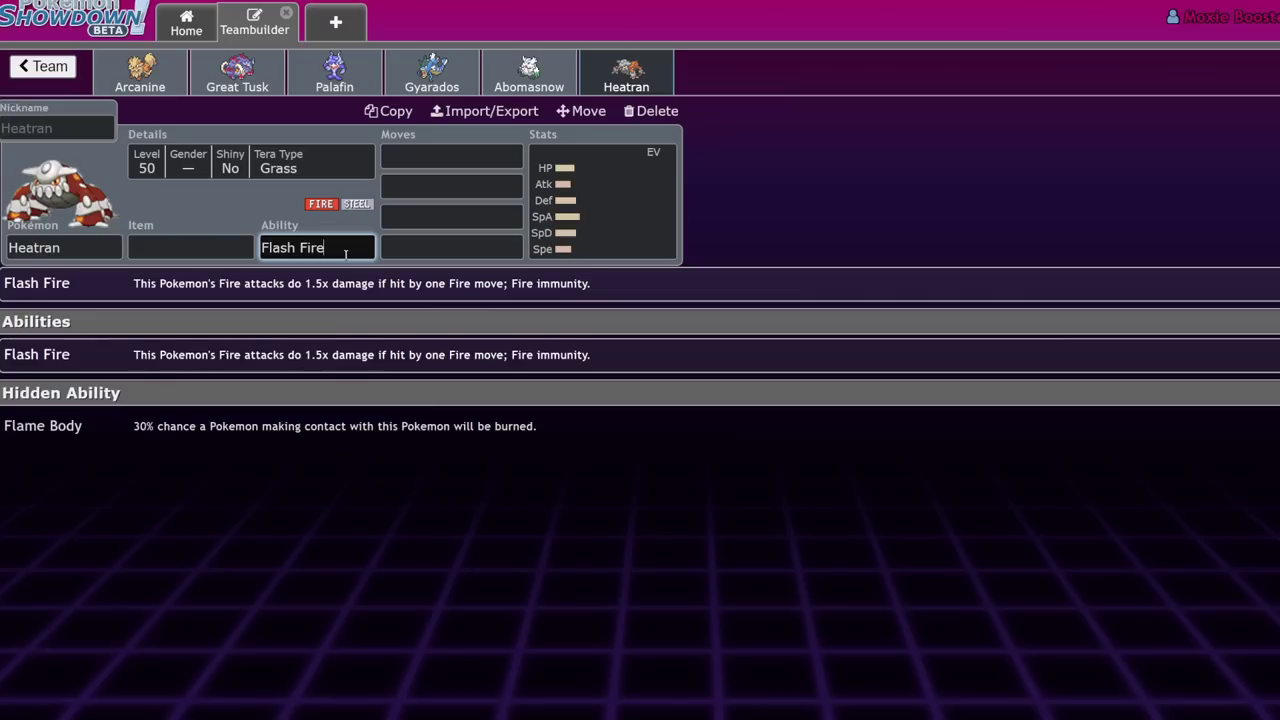
{"action": "left_click", "coordinate": [648, 212]}
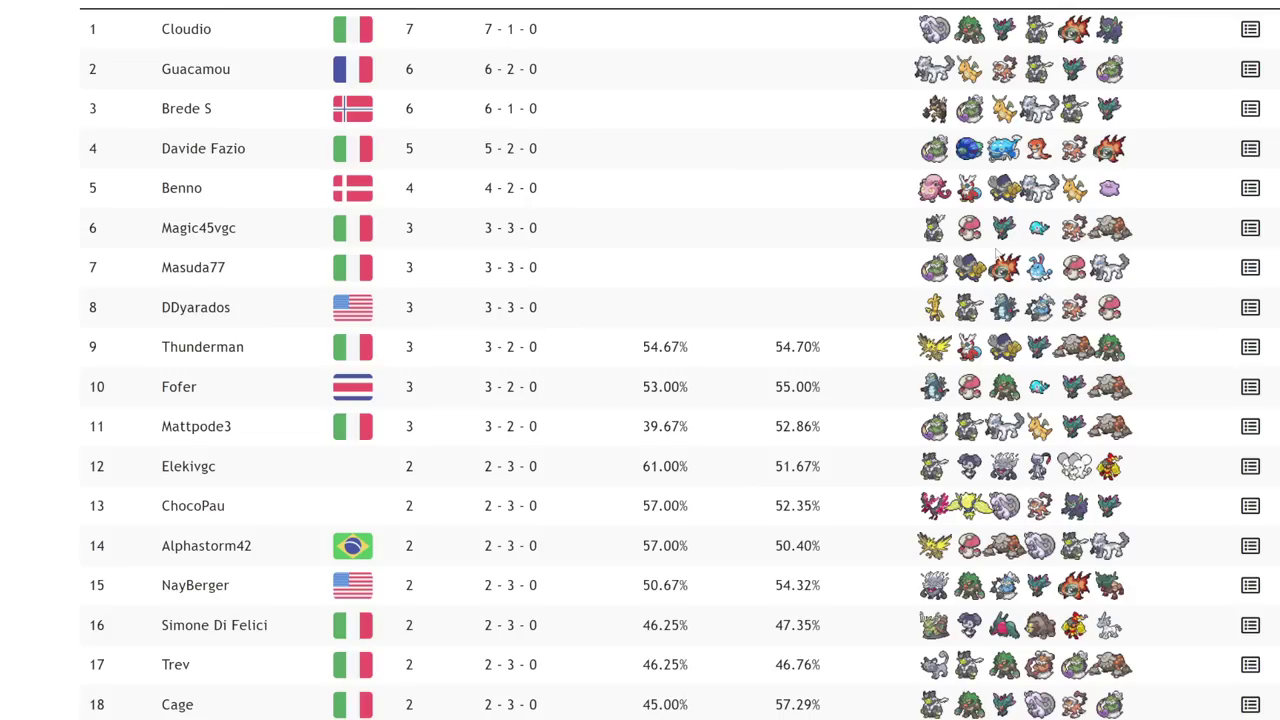
Scroll through the event standings tables, including the Wide League event's, to compare top teams.
{"action": "scroll", "coordinate": [1006, 240], "scroll_direction": "up", "scroll_amount": 1}
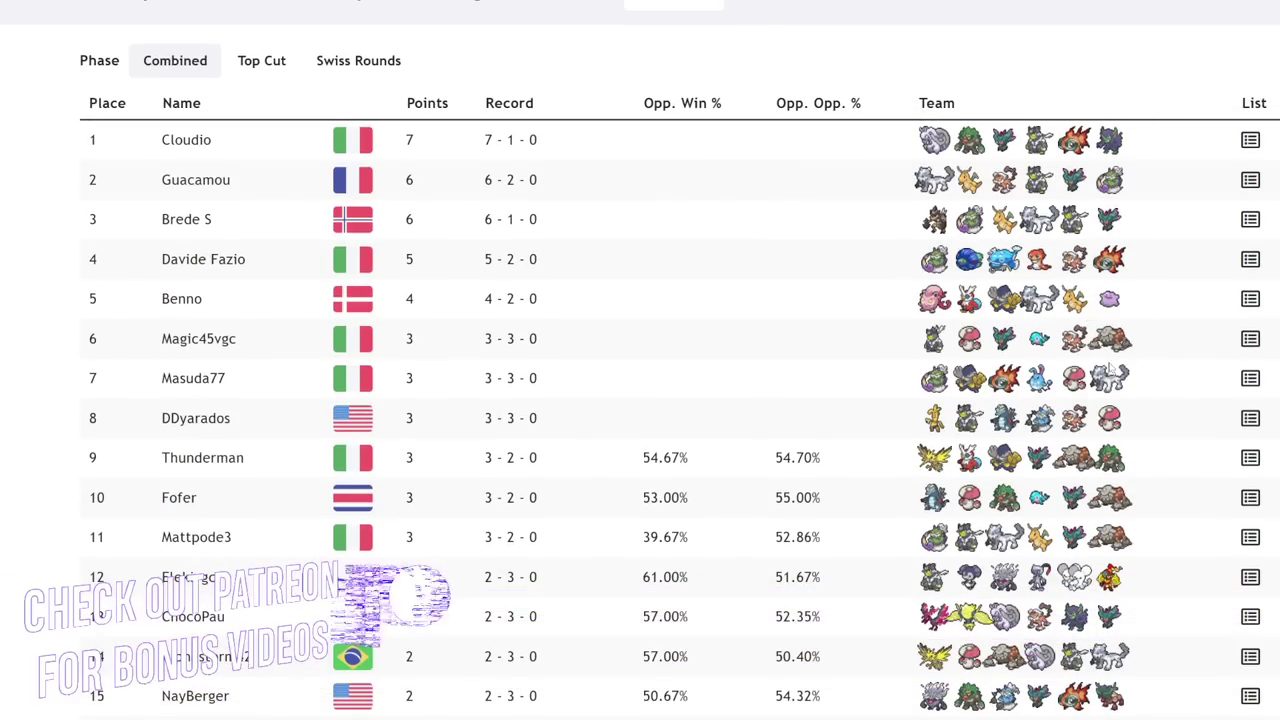
{"action": "scroll", "coordinate": [1100, 490], "scroll_direction": "down", "scroll_amount": 1}
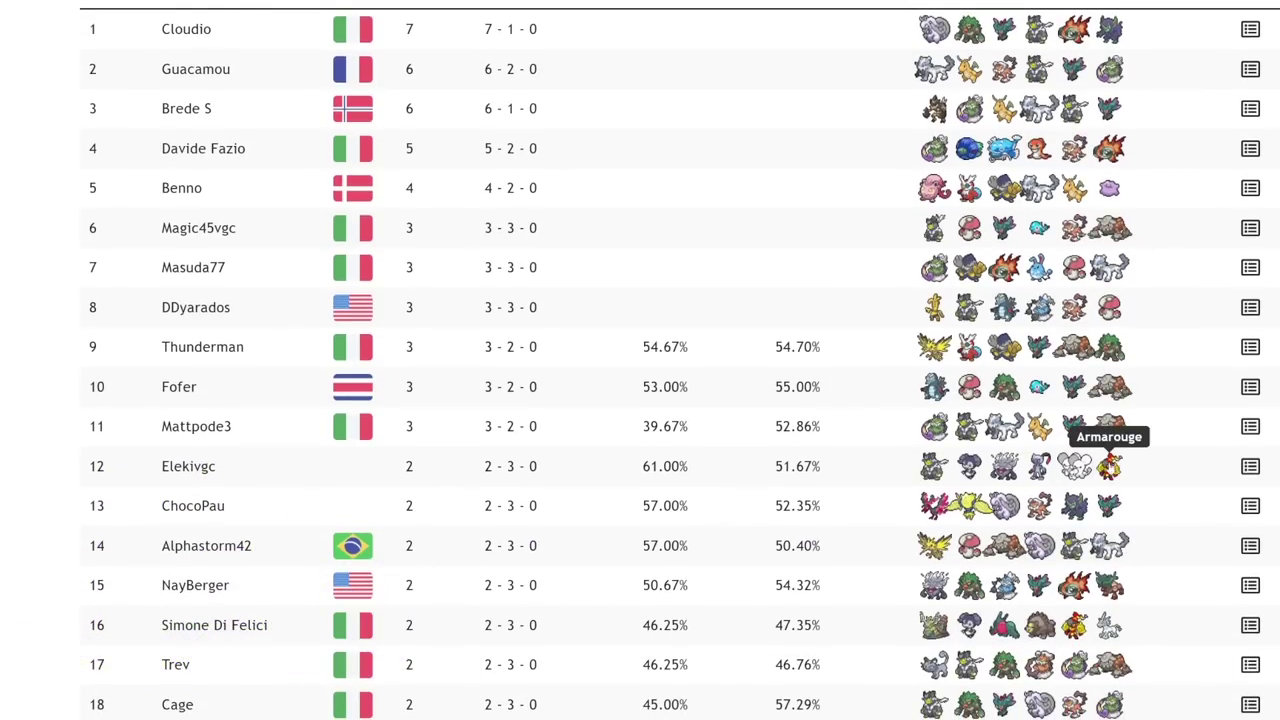
{"action": "scroll", "coordinate": [1108, 468], "scroll_direction": "down", "scroll_amount": 1}
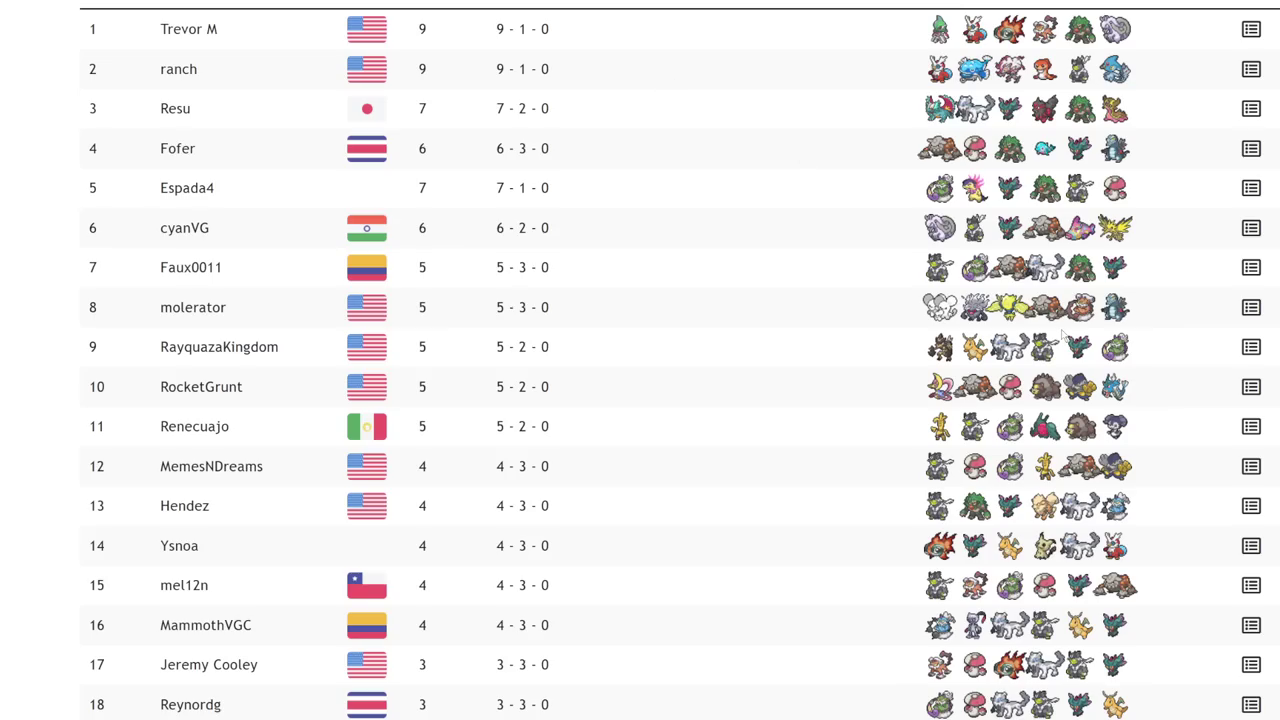
{"action": "scroll", "coordinate": [1045, 300], "scroll_direction": "up", "scroll_amount": 1}
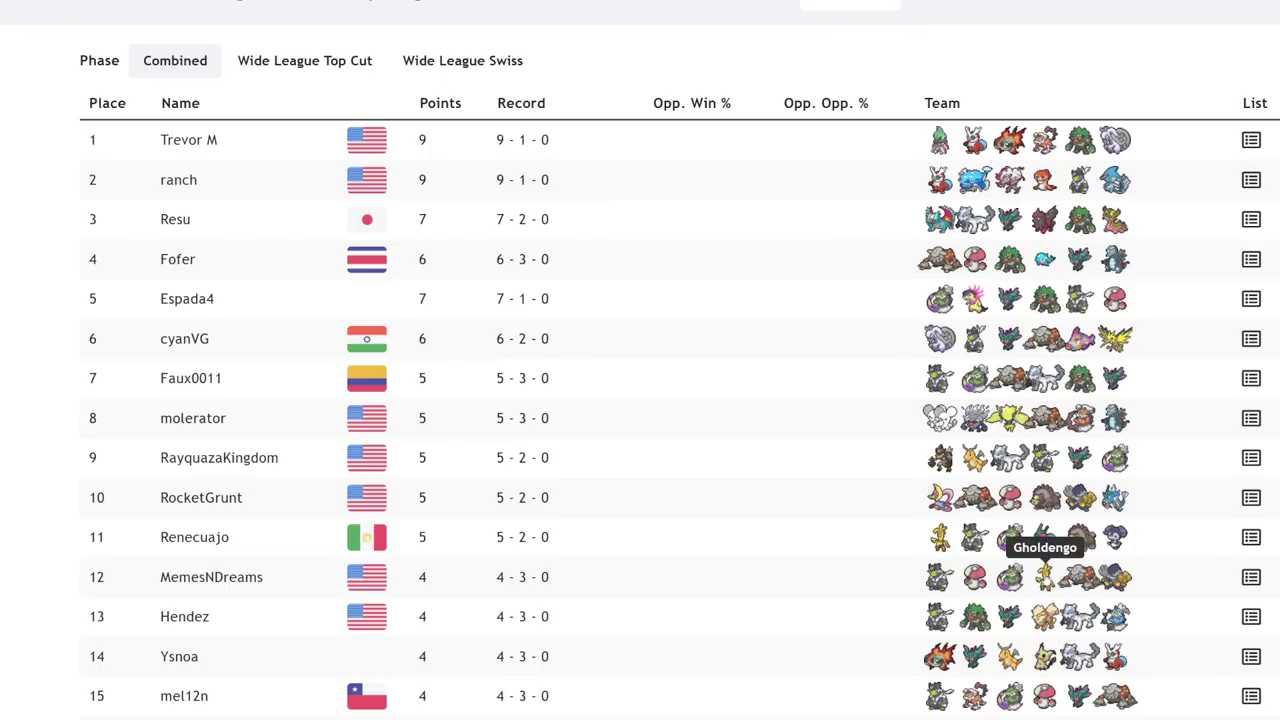
{"action": "scroll", "coordinate": [1045, 572], "scroll_direction": "down", "scroll_amount": 1}
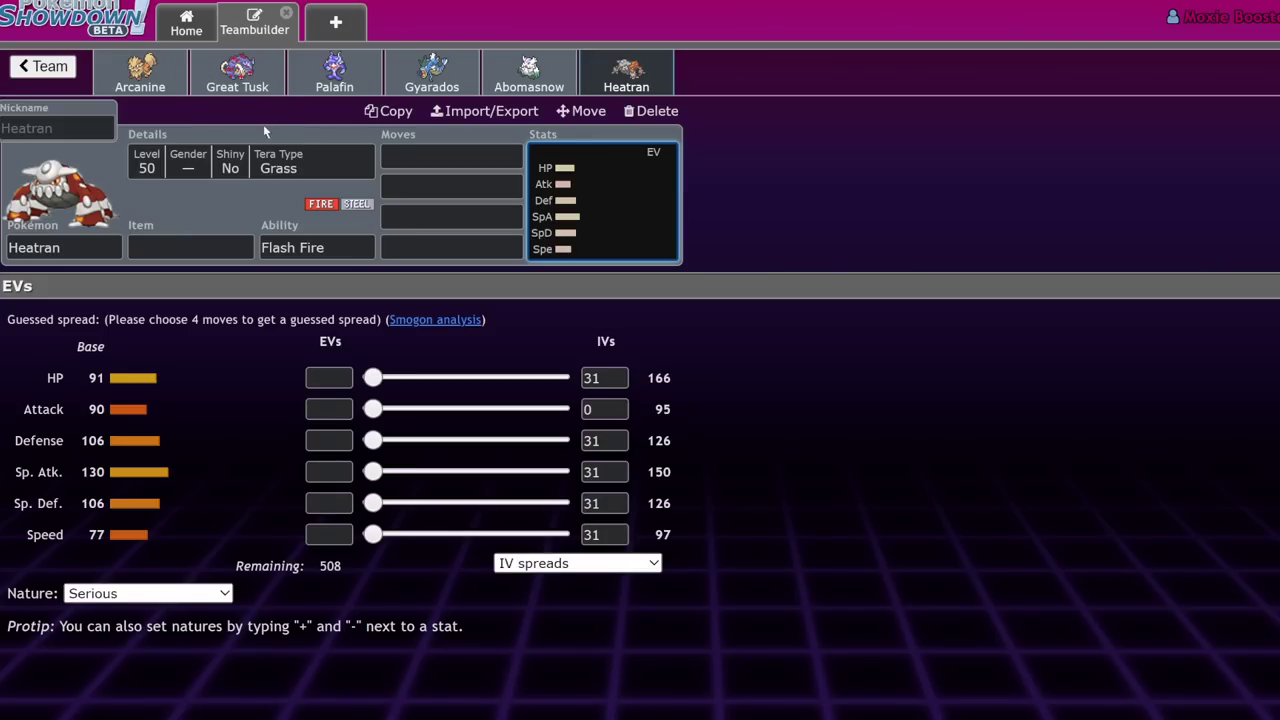
Glance at Arcanine's finished set, then switch to Great Tusk's set.
{"action": "left_click", "coordinate": [150, 84]}
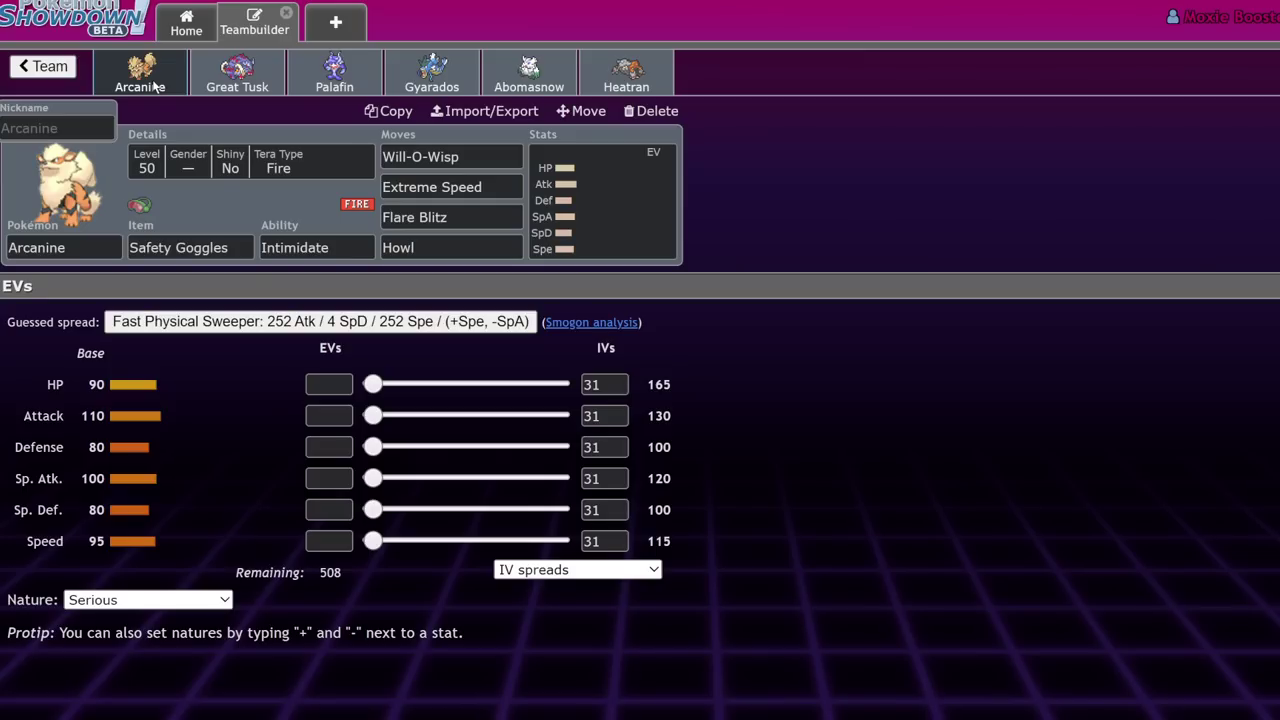
{"action": "left_click", "coordinate": [260, 80]}
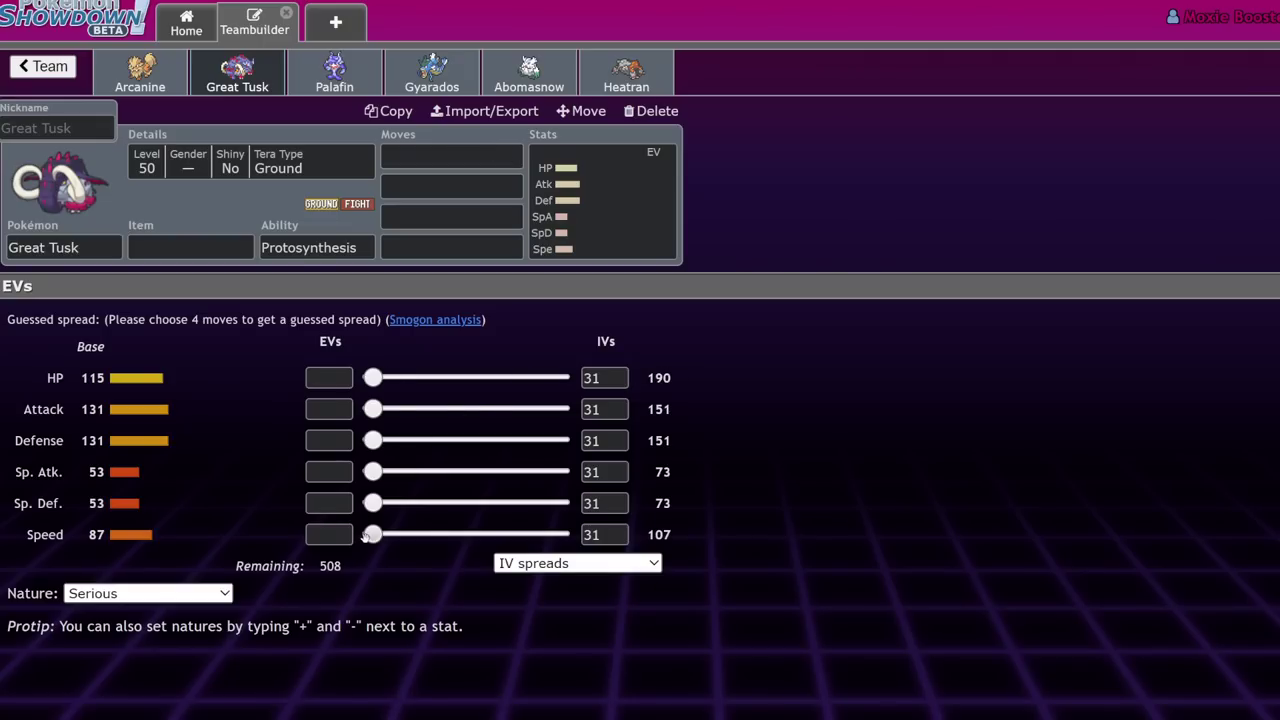
Give Great Tusk 252 Speed, 252 Attack and 4 HP EVs.
{"action": "left_click_drag", "start_coordinate": [372, 534], "coordinate": [1010, 466]}
{"action": "left_click_drag", "start_coordinate": [372, 409], "coordinate": [562, 409]}
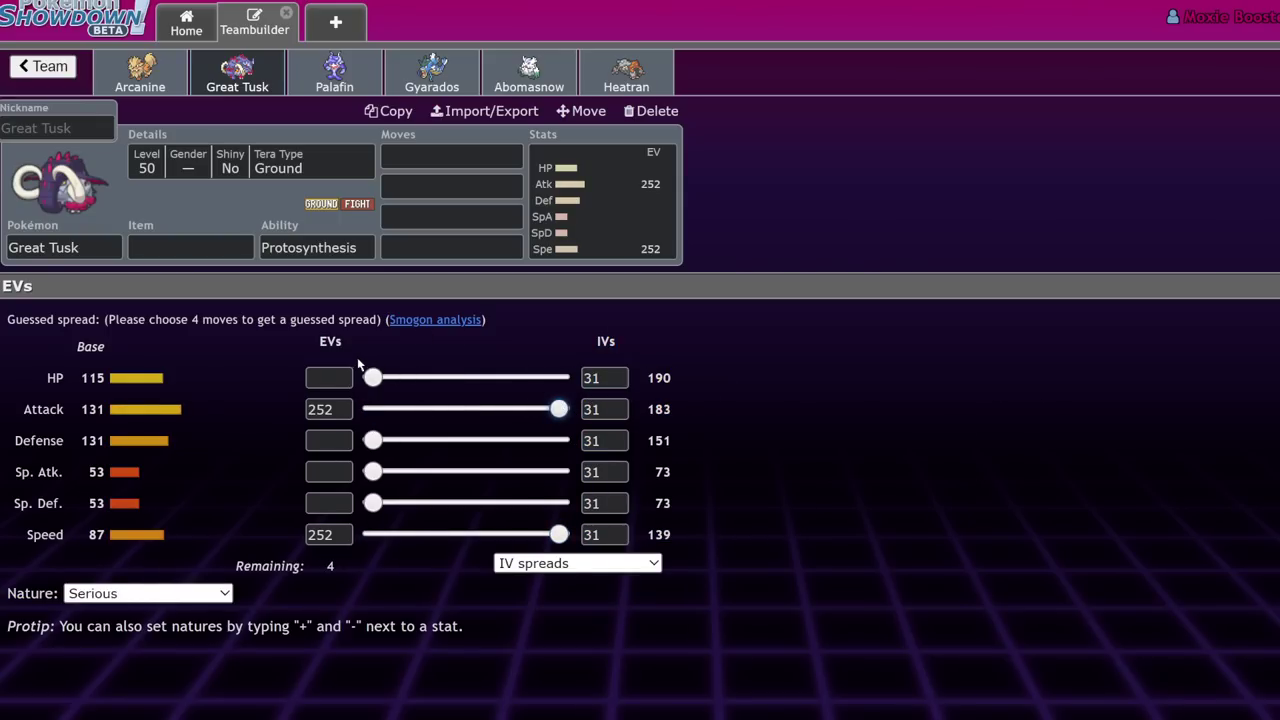
{"action": "left_click_drag", "start_coordinate": [372, 377], "coordinate": [377, 377]}
Give Great Tusk the moves Headlong Rush, Rock Slide, Close Combat and Ice Spinner.
{"action": "left_click", "coordinate": [454, 159]}
{"action": "type", "text": "head"}
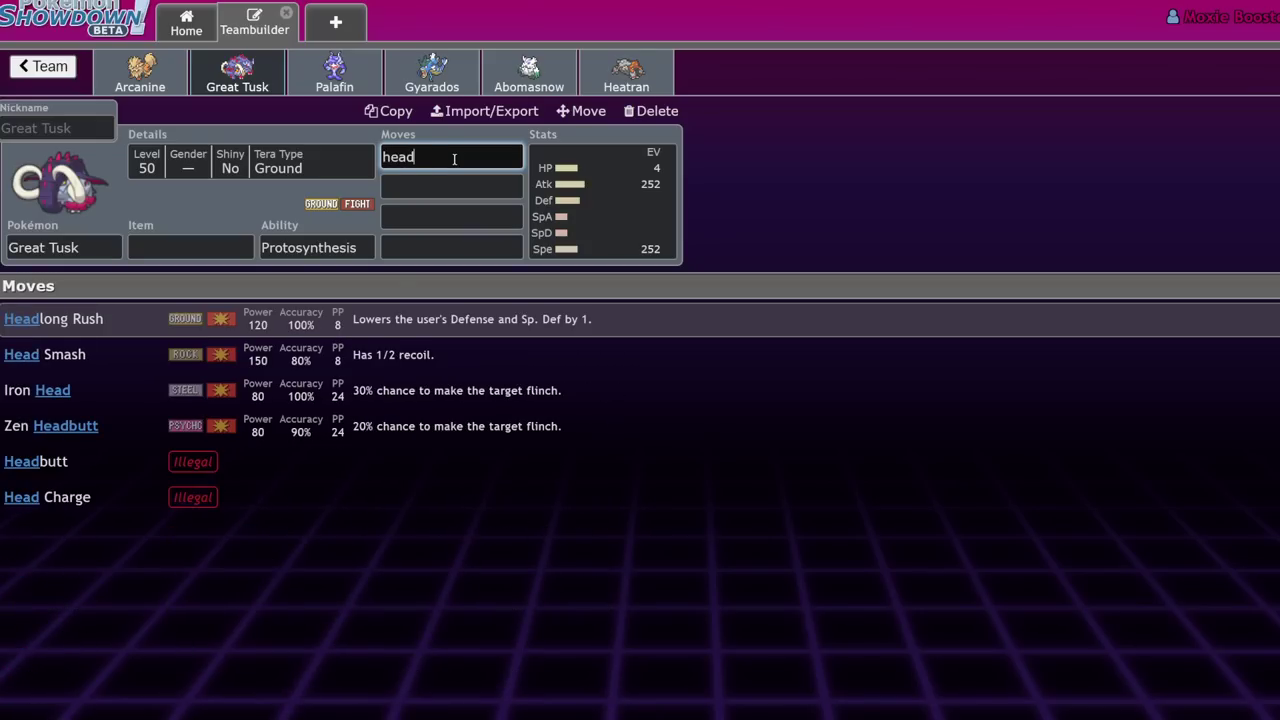
{"action": "key", "text": "Return"}
{"action": "type", "text": "rock"}
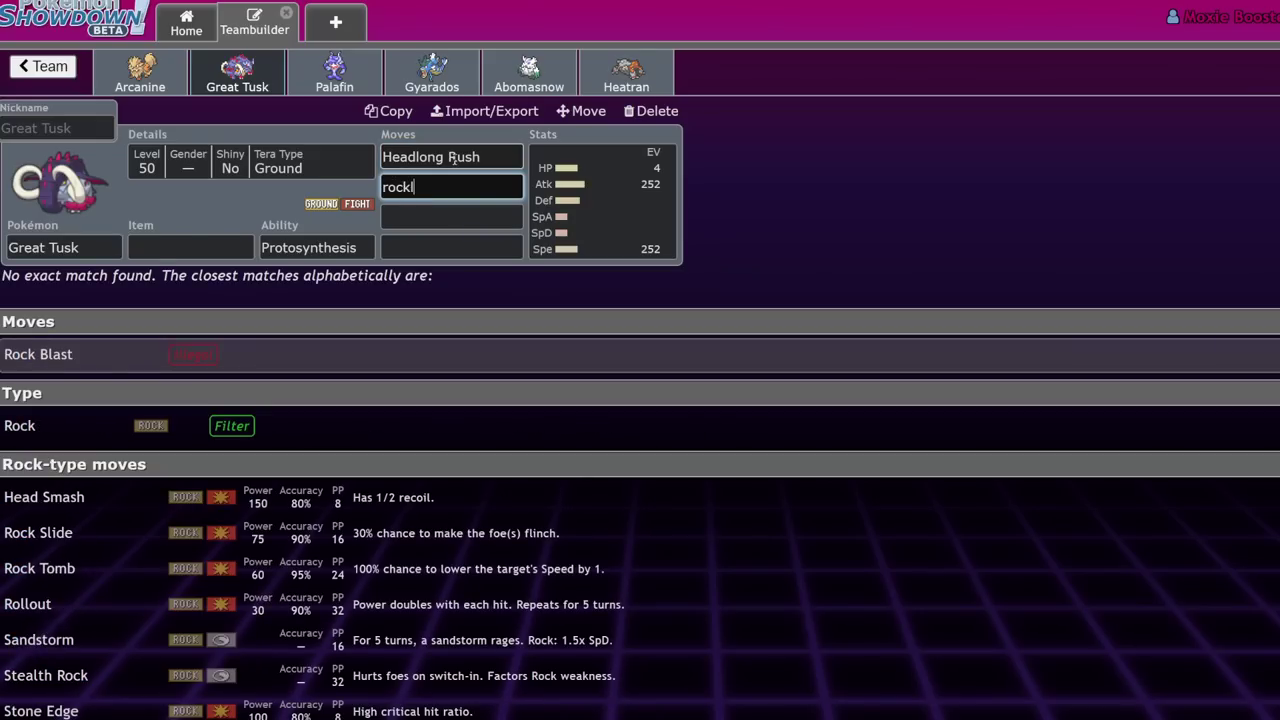
{"action": "key", "text": "Return"}
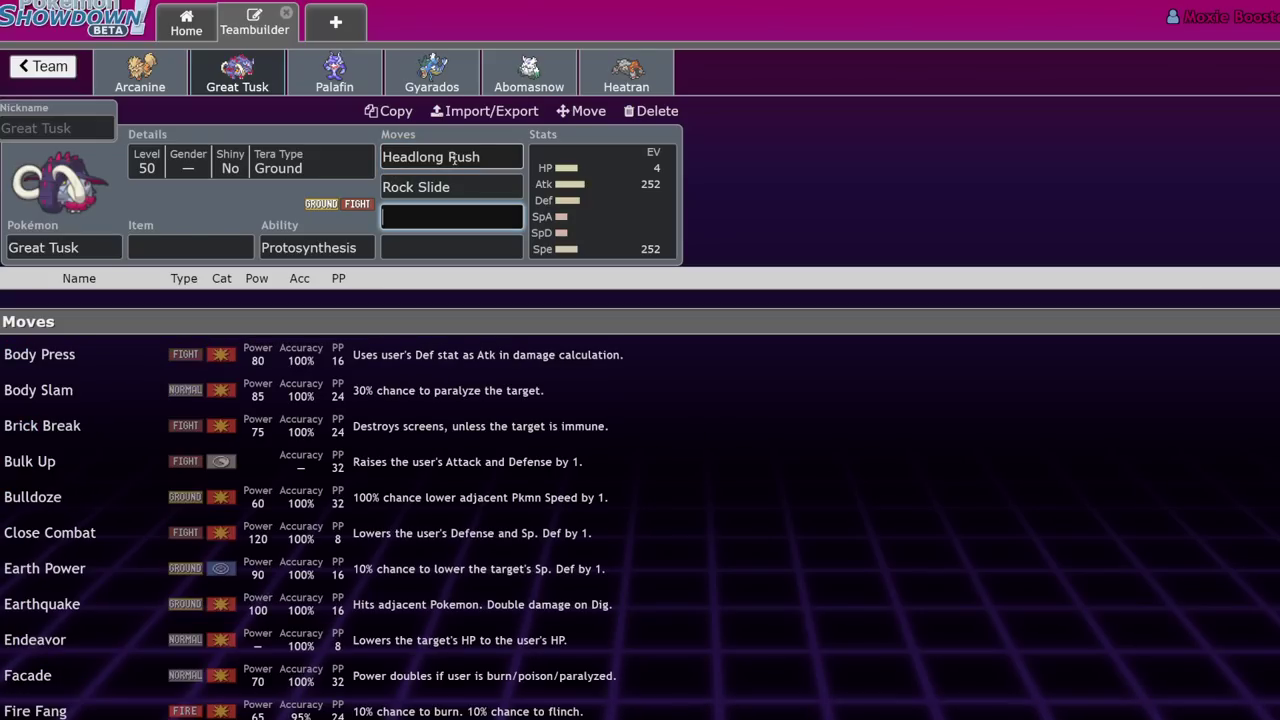
{"action": "type", "text": "clo"}
{"action": "key", "text": "Return"}
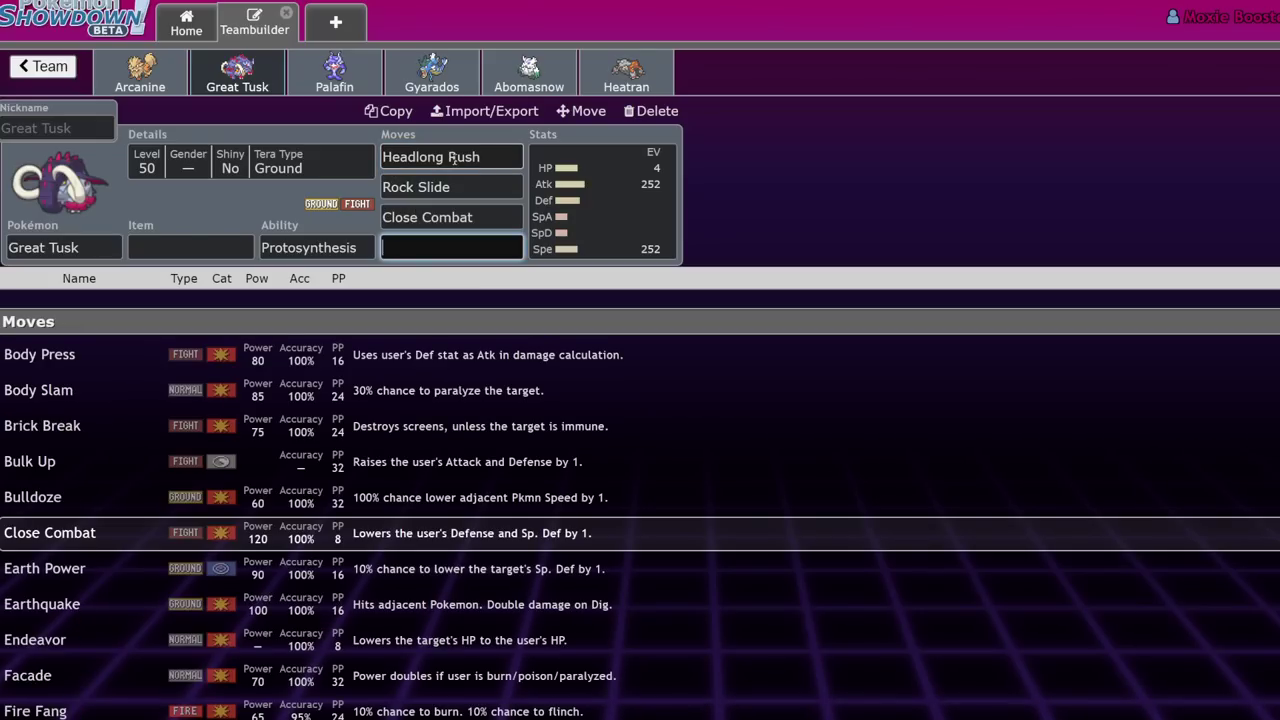
{"action": "type", "text": "ice"}
{"action": "key", "text": "Down"}
{"action": "key", "text": "Return"}
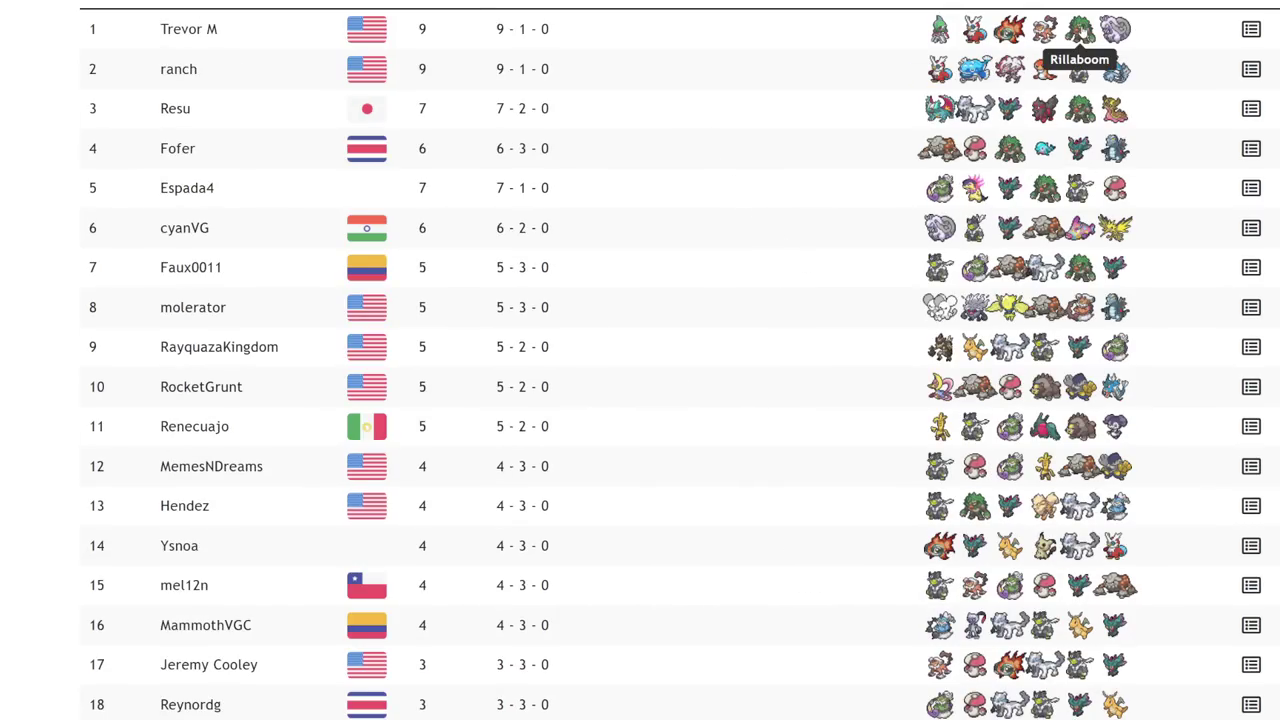
Scroll up the Wide League Saturday Night Rumble #12 (REG D) standings.
{"action": "scroll", "coordinate": [1085, 57], "scroll_direction": "up", "scroll_amount": 2}
{"action": "scroll", "coordinate": [1085, 57], "scroll_direction": "up", "scroll_amount": 1}
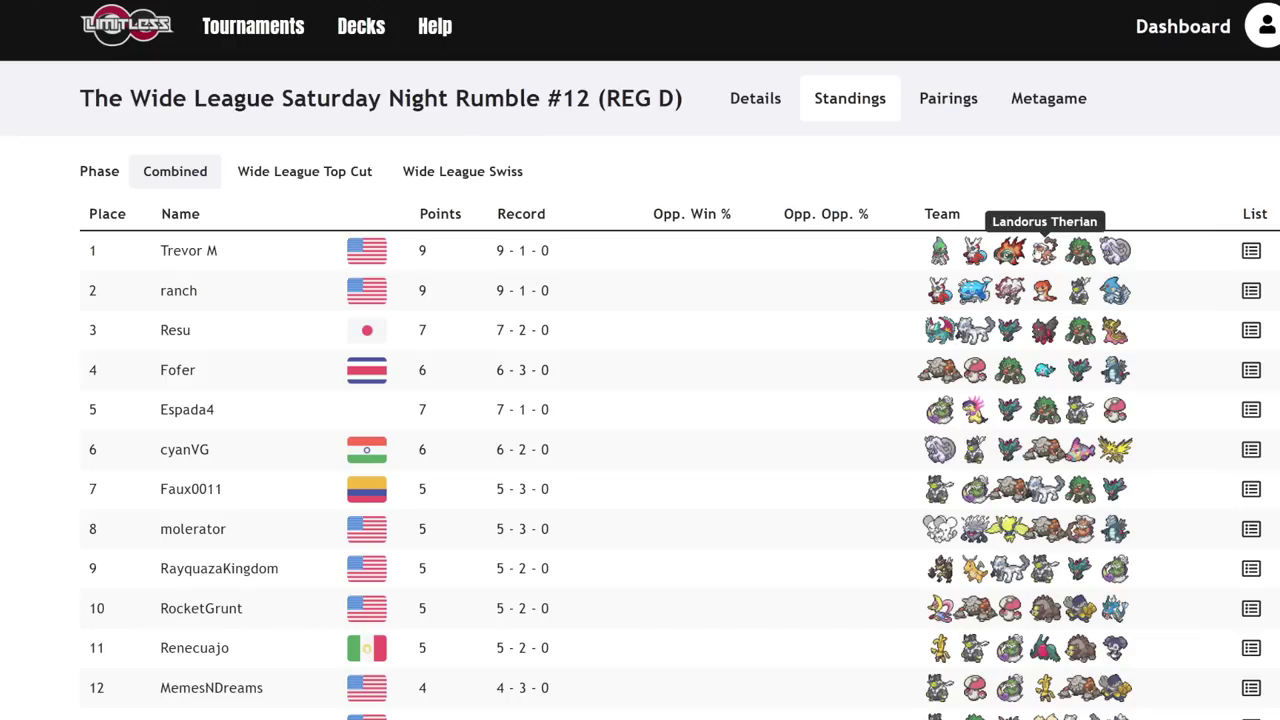
View the first-place player's team list, then go back to the Rumble #12 standings.
{"action": "left_click", "coordinate": [1251, 251]}
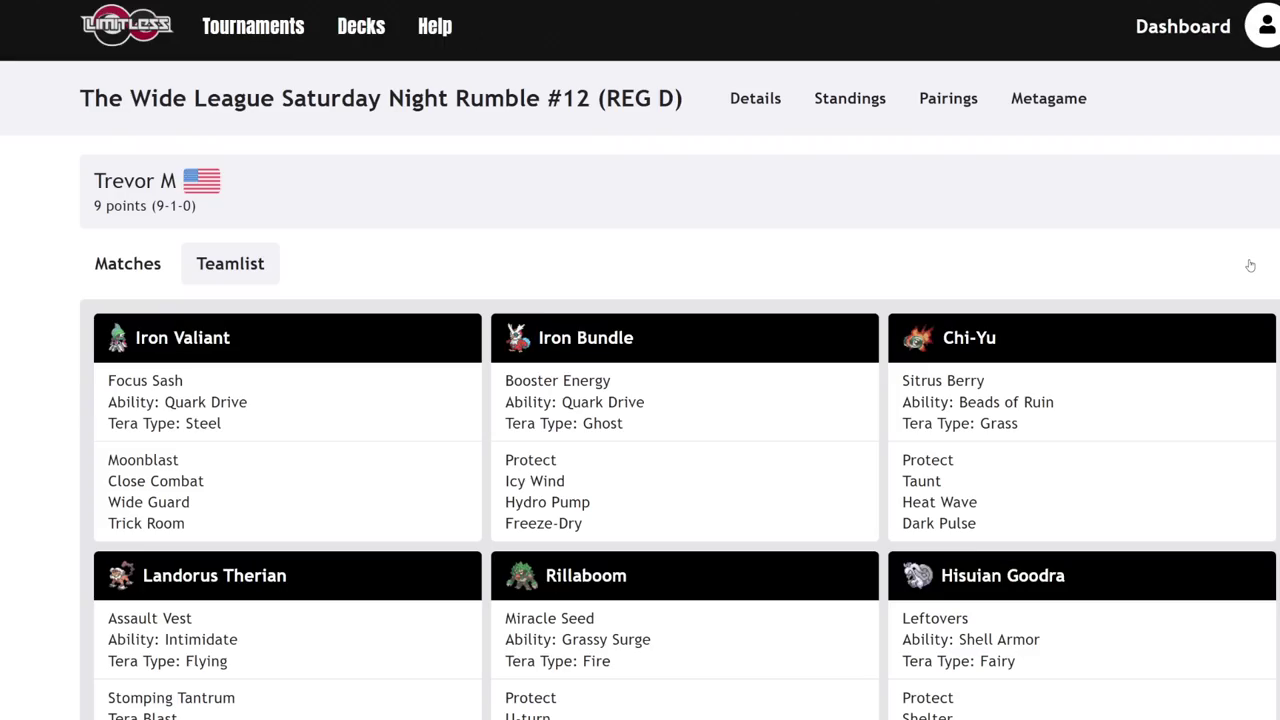
{"action": "scroll", "coordinate": [772, 374], "scroll_direction": "down", "scroll_amount": 2}
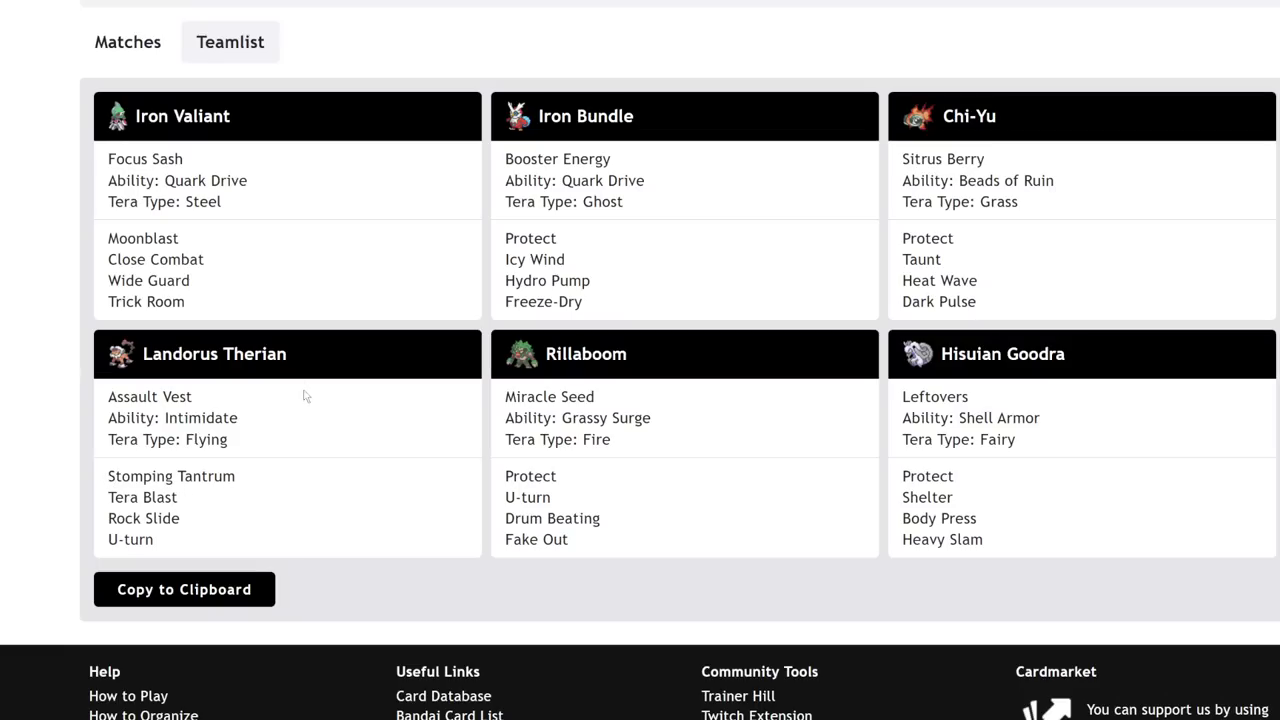
{"action": "key", "text": "alt+Left"}
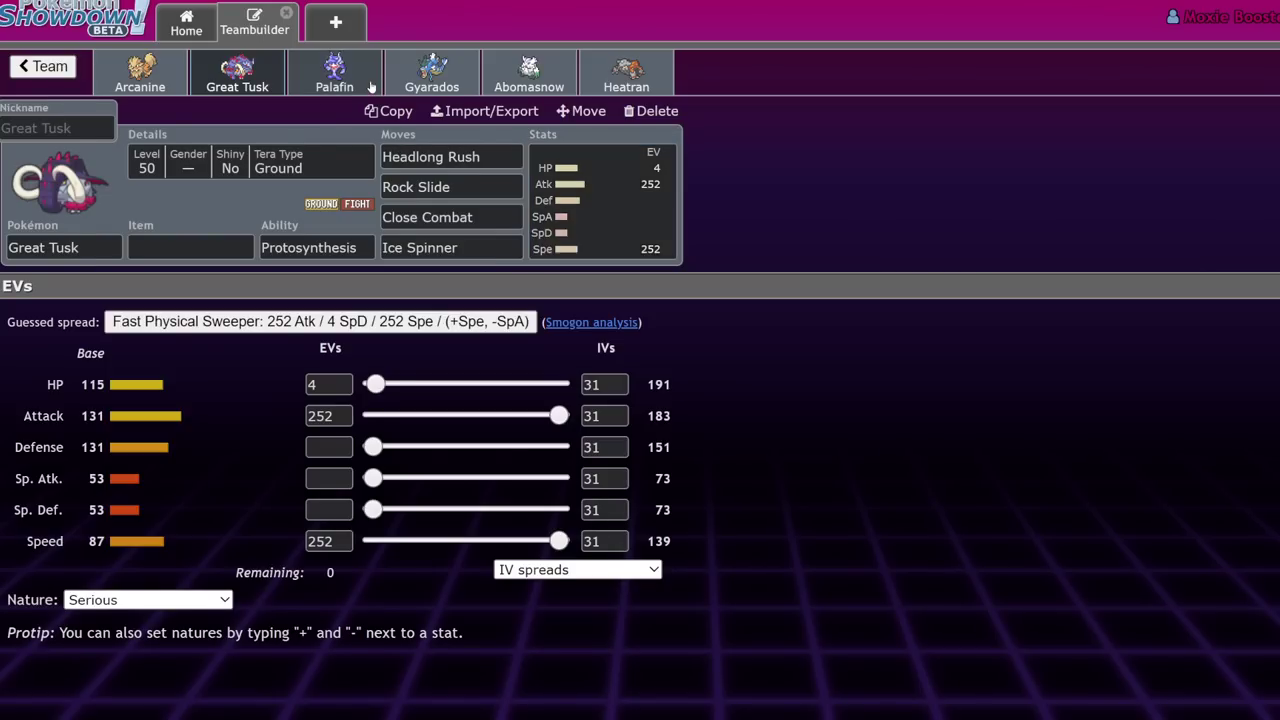
Return to the Showdown teambuilder and delete Heatran from the team.
{"action": "left_click", "coordinate": [334, 70]}
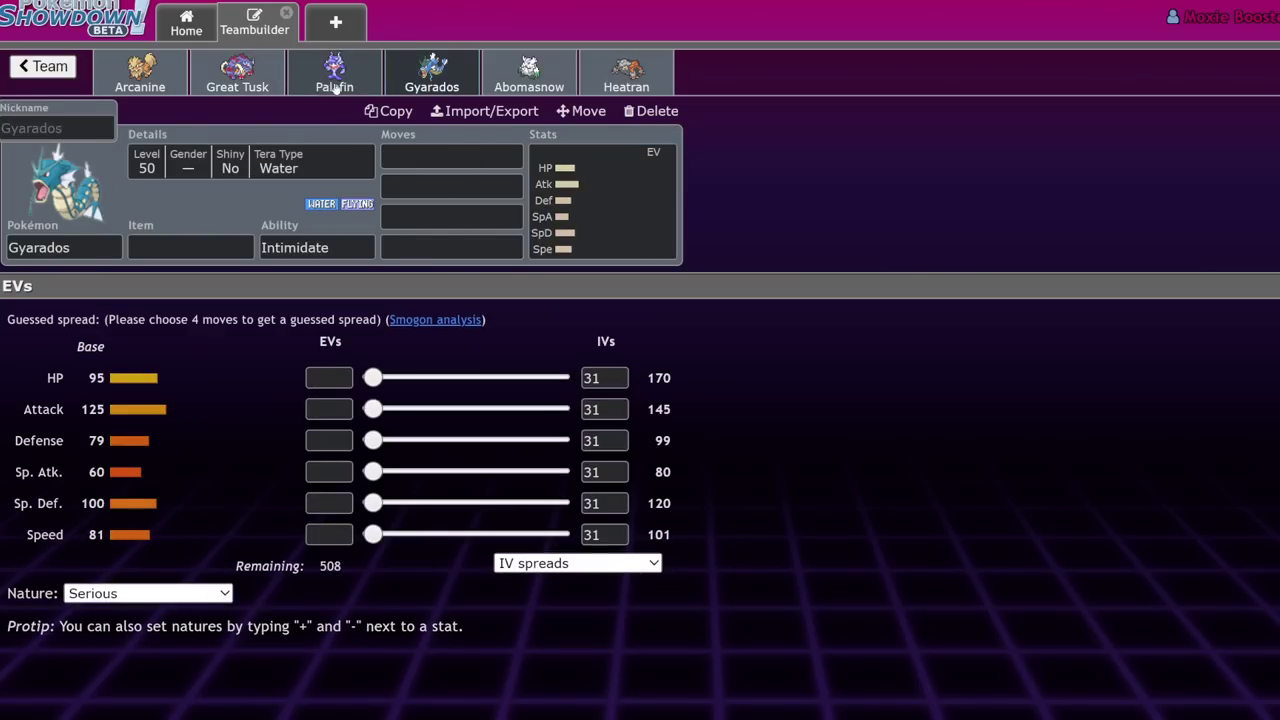
{"action": "left_click", "coordinate": [435, 80]}
{"action": "left_click", "coordinate": [626, 72]}
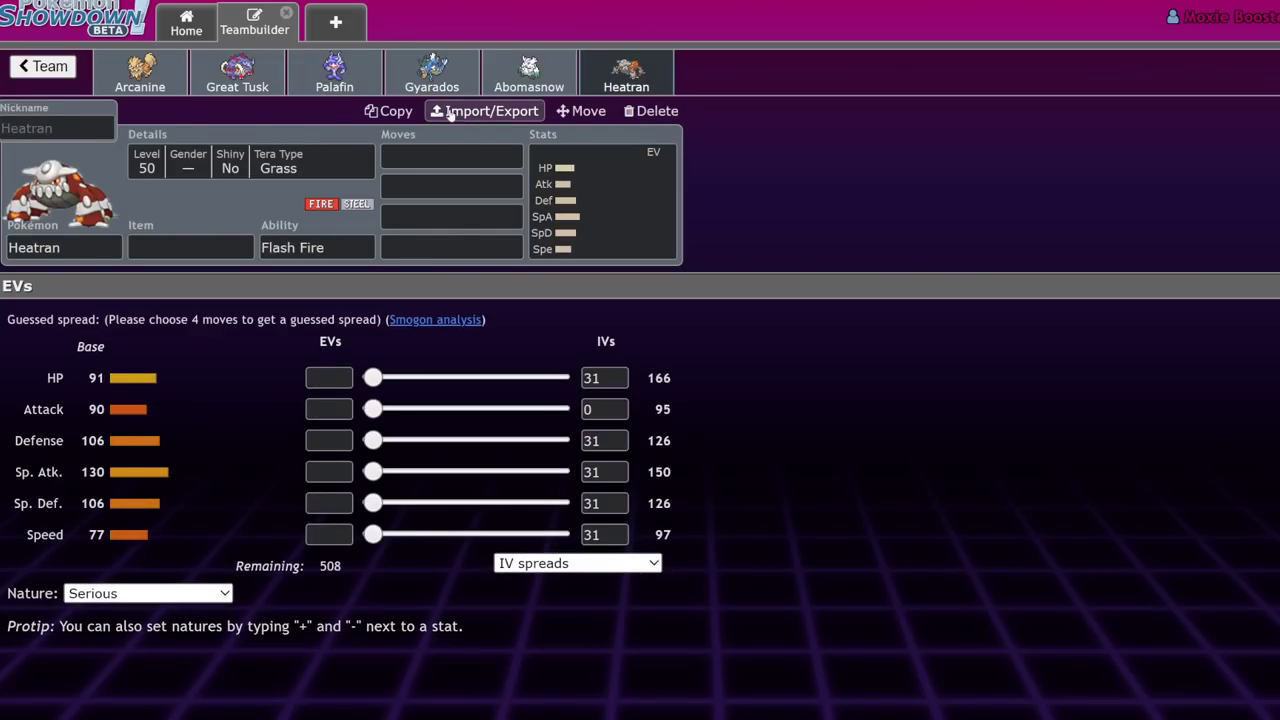
{"action": "left_click", "coordinate": [657, 111]}
Check Palafin-Hero's set, then put the cursor in Gyarados's first move slot.
{"action": "left_click", "coordinate": [334, 70]}
{"action": "left_click", "coordinate": [435, 75]}
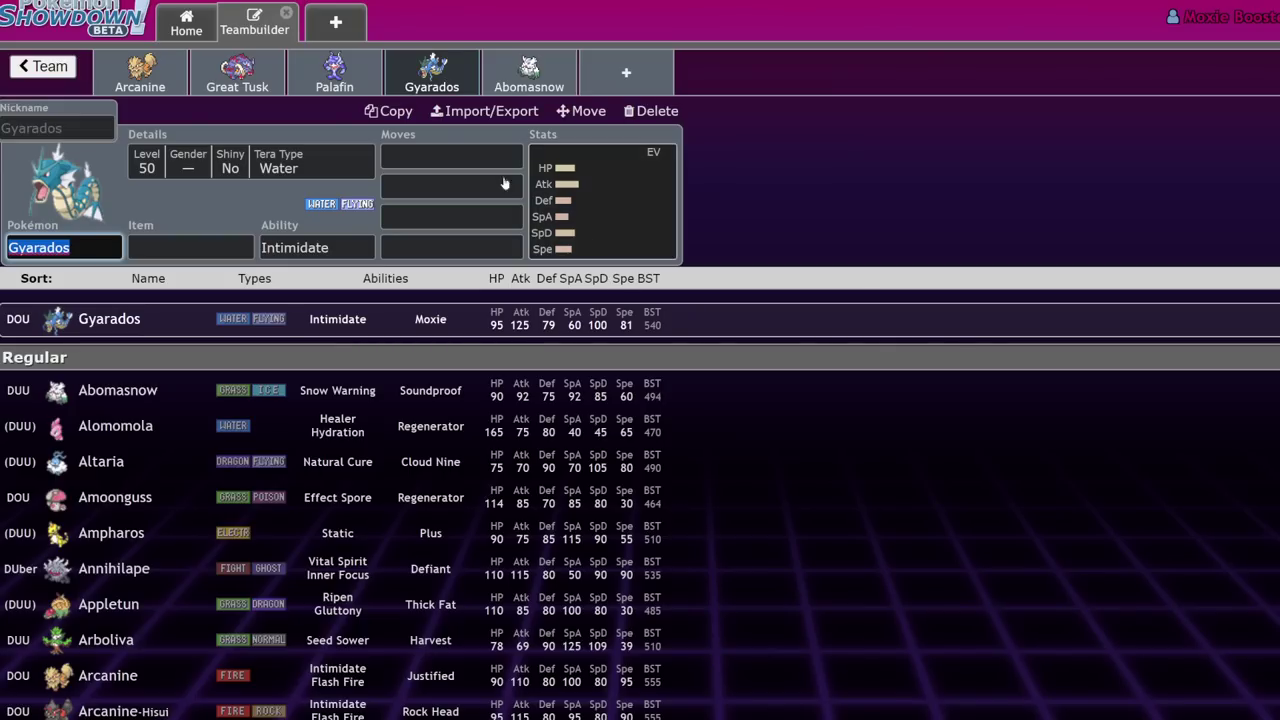
{"action": "left_click", "coordinate": [330, 78]}
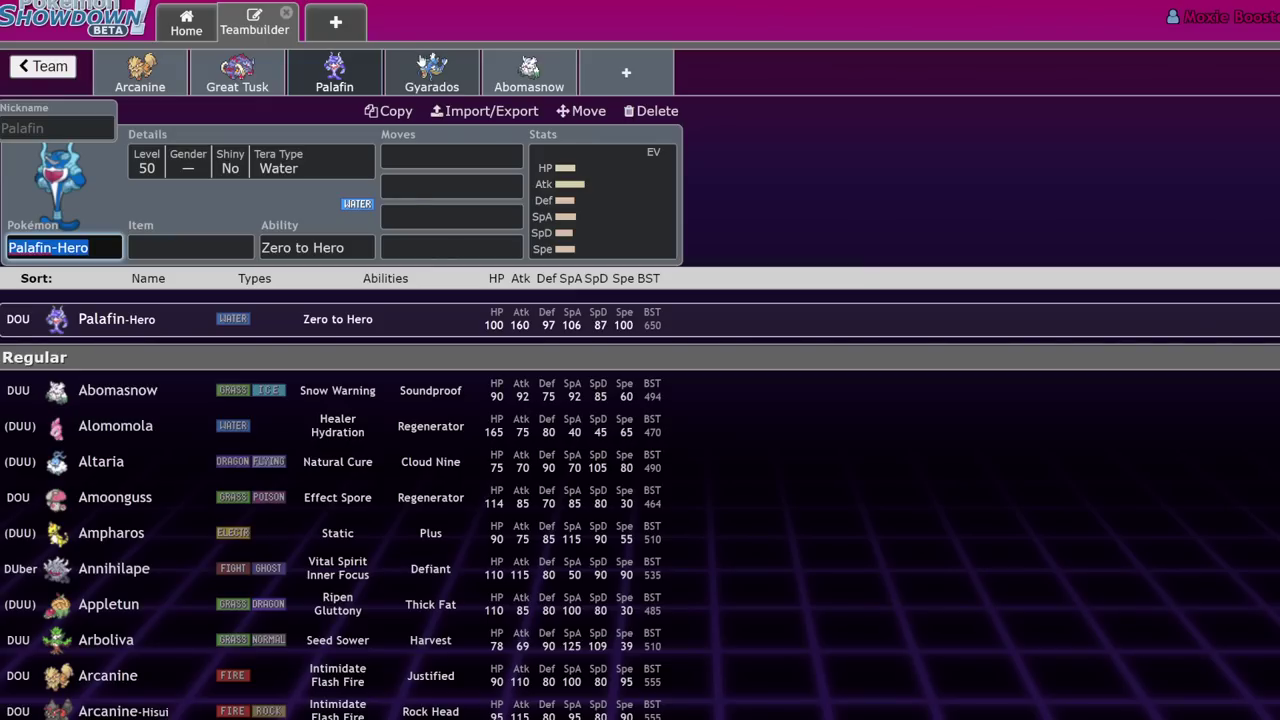
{"action": "left_click", "coordinate": [428, 68]}
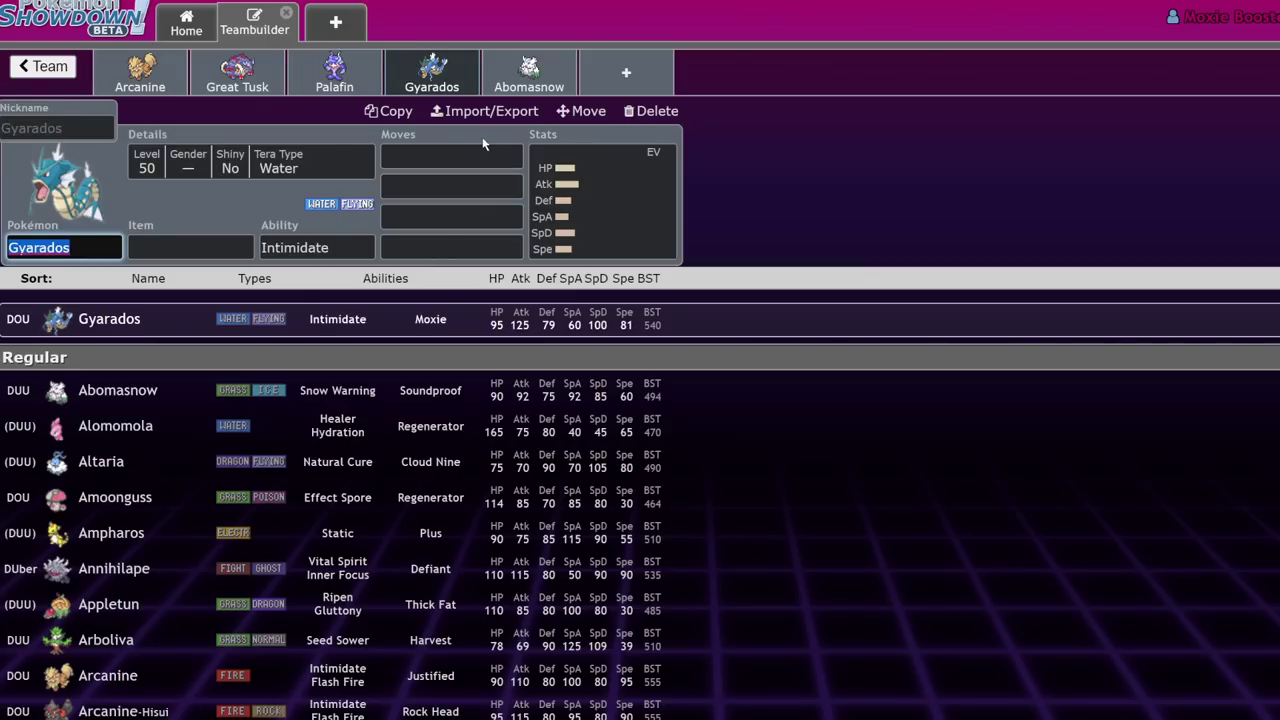
{"action": "left_click", "coordinate": [492, 157]}
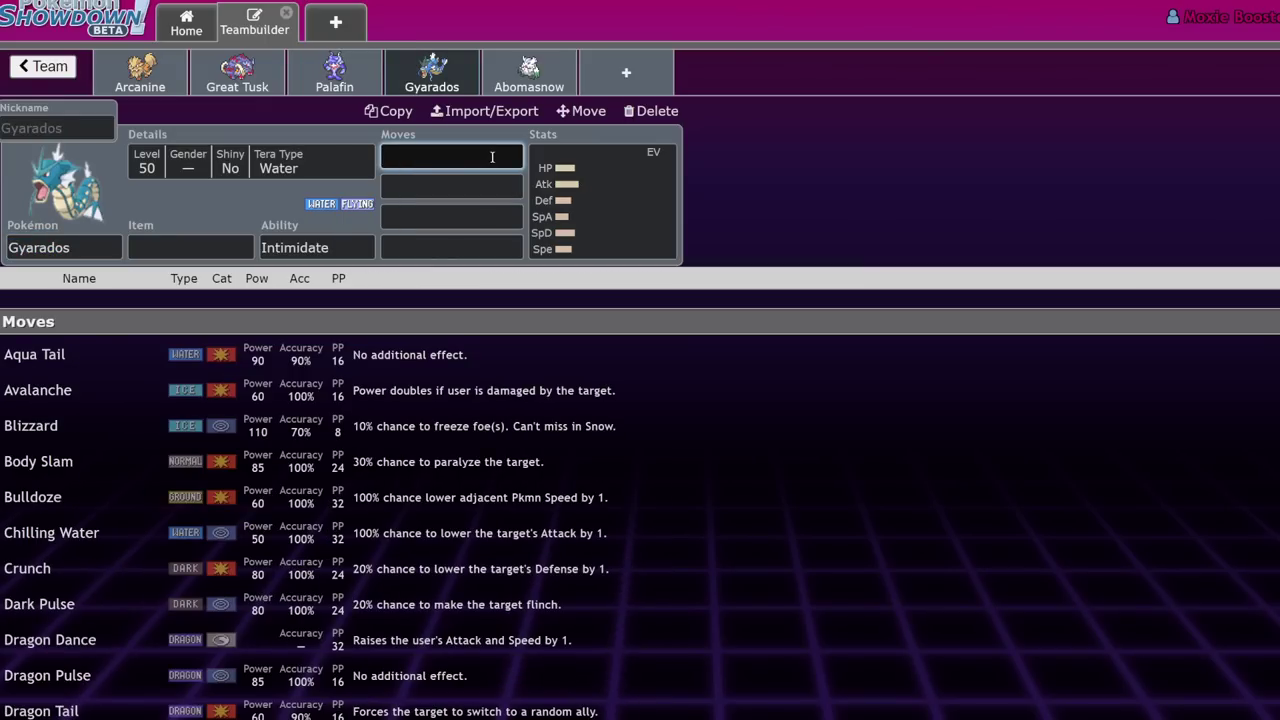
Give Gyarados Safety Goggles as its held item.
{"action": "left_click", "coordinate": [190, 248]}
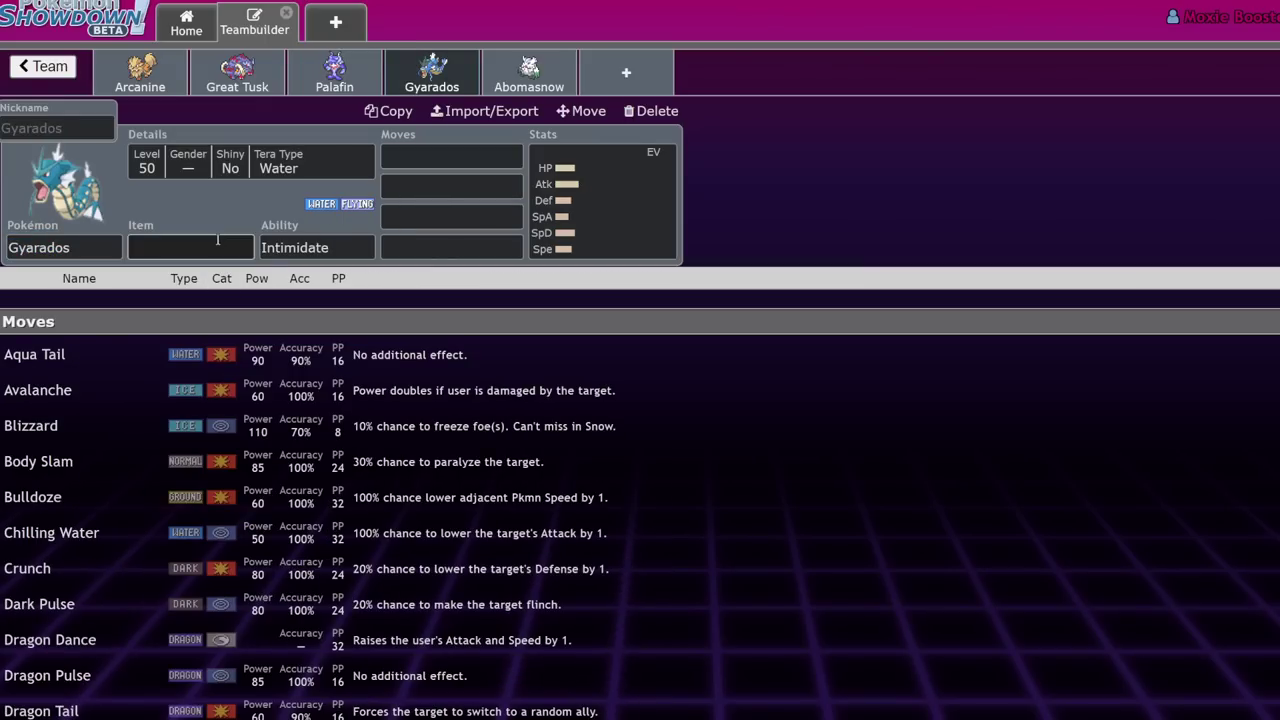
{"action": "type", "text": "saf"}
{"action": "left_click", "coordinate": [180, 332]}
Set Gyarados's first two moves to Taunt and Thunder Wave.
{"action": "left_click", "coordinate": [415, 152]}
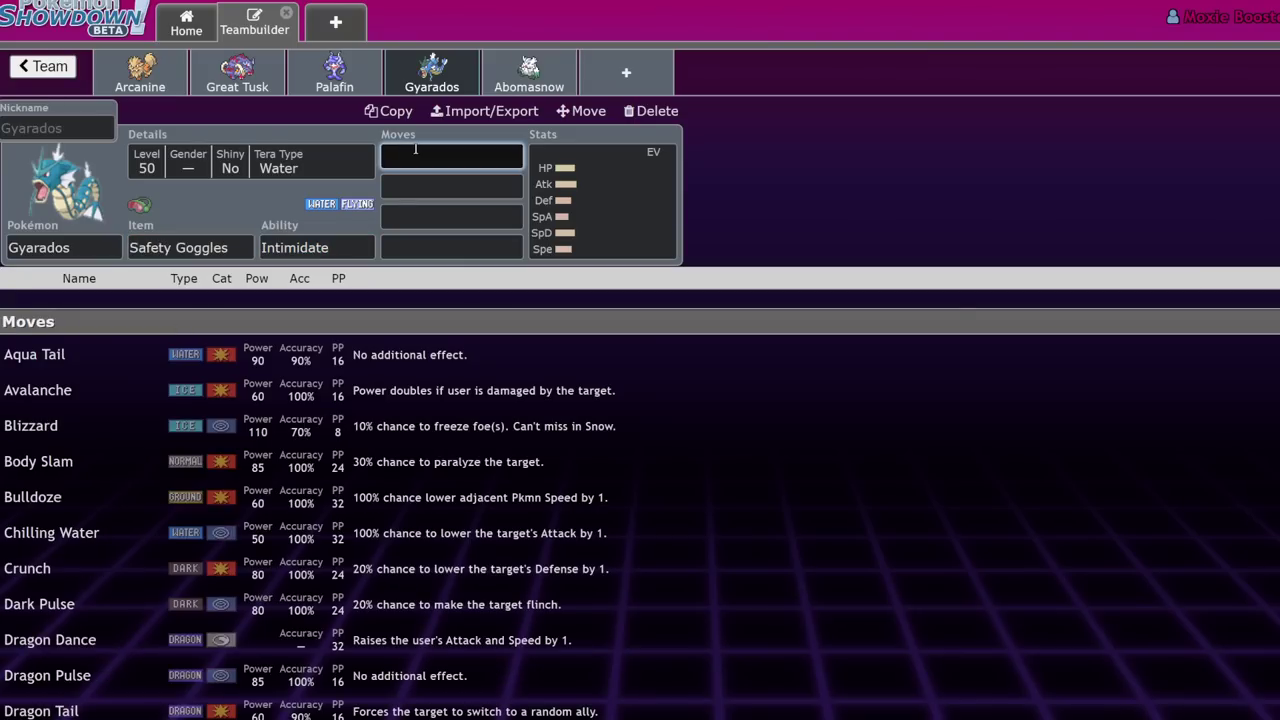
{"action": "type", "text": "taunt"}
{"action": "key", "text": "Return"}
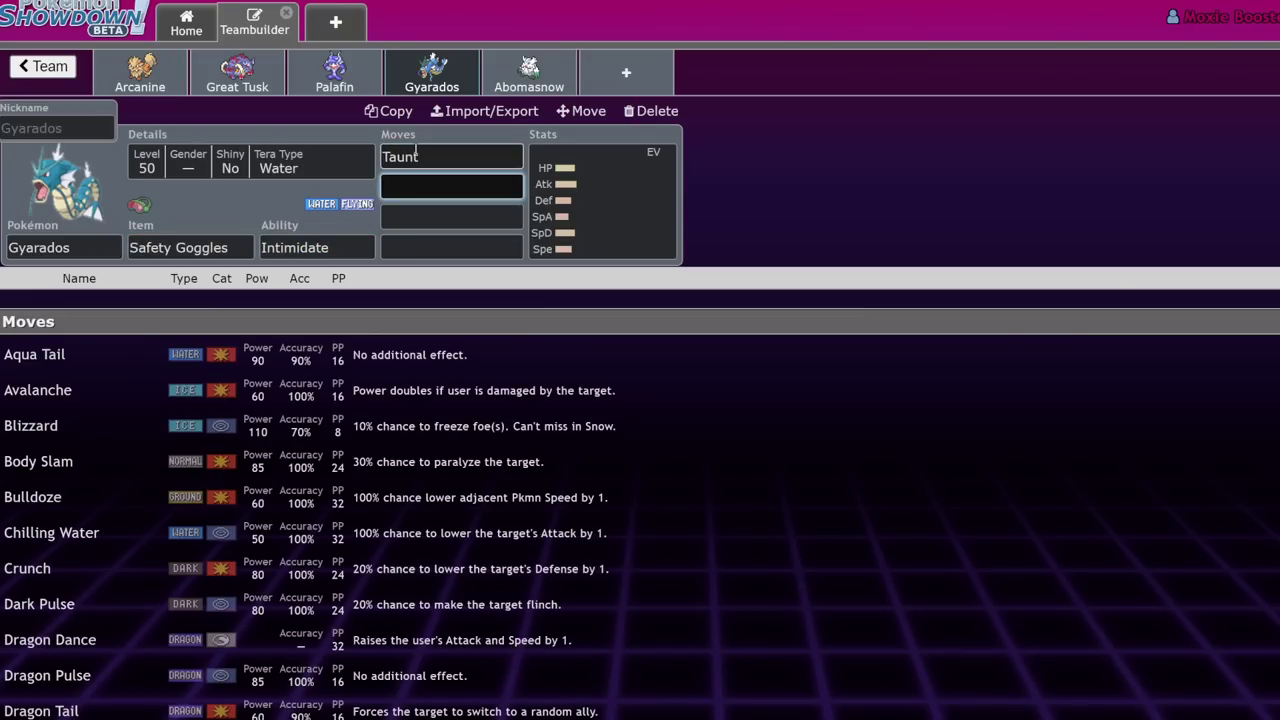
{"action": "type", "text": "thund"}
{"action": "key", "text": "Down"}
{"action": "key", "text": "Down"}
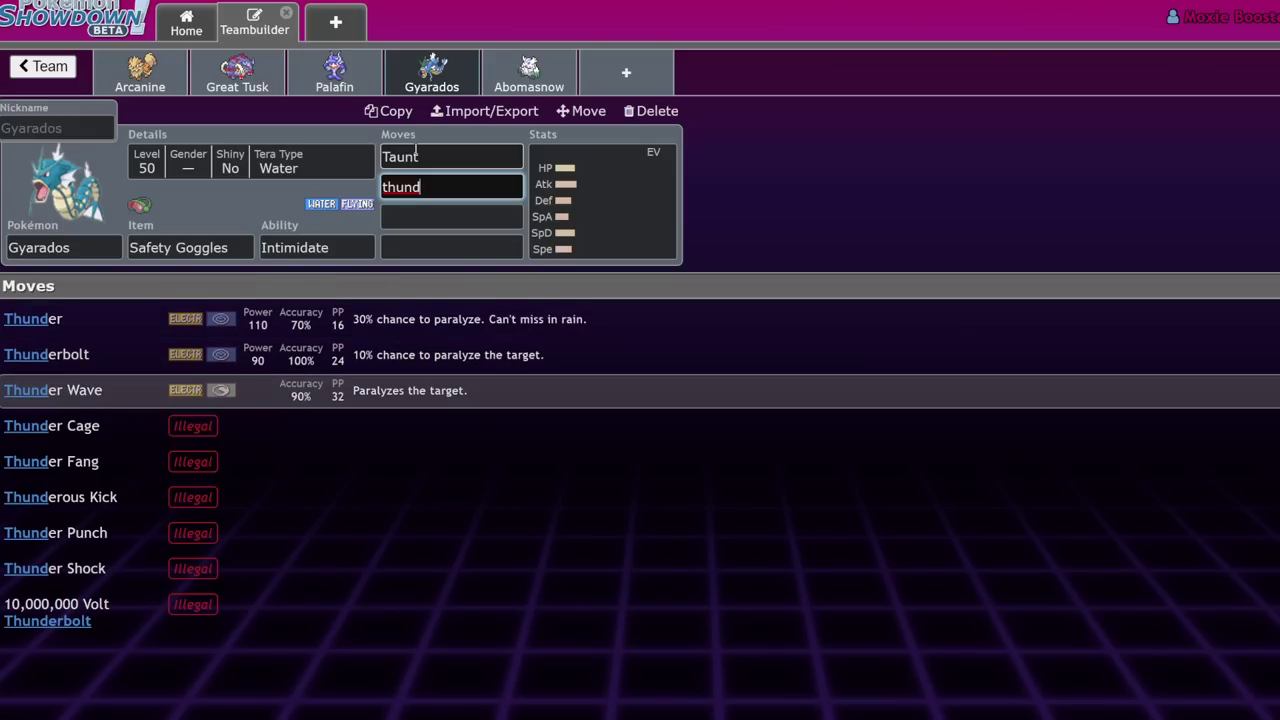
{"action": "key", "text": "Return"}
Add Waterfall and Protect as moves three and four, then show the EV editor.
{"action": "type", "text": "wave"}
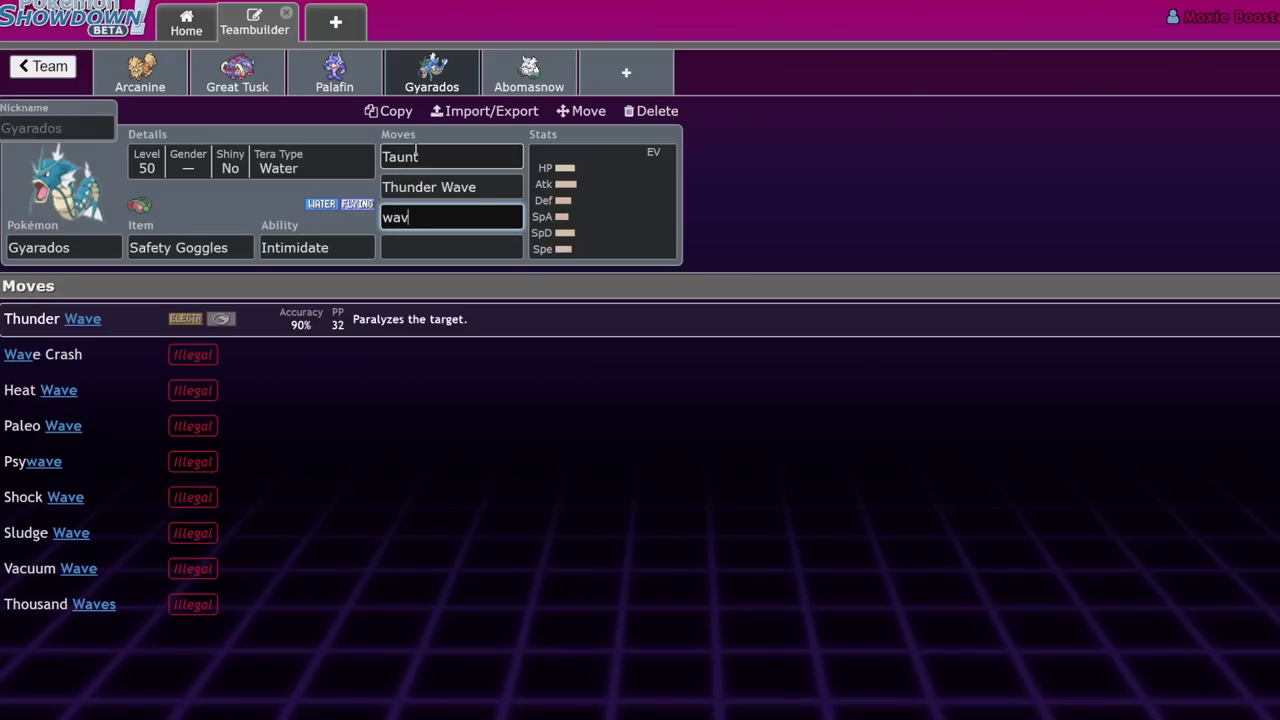
{"action": "key", "text": "BackSpace"}
{"action": "key", "text": "BackSpace"}
{"action": "type", "text": "t"}
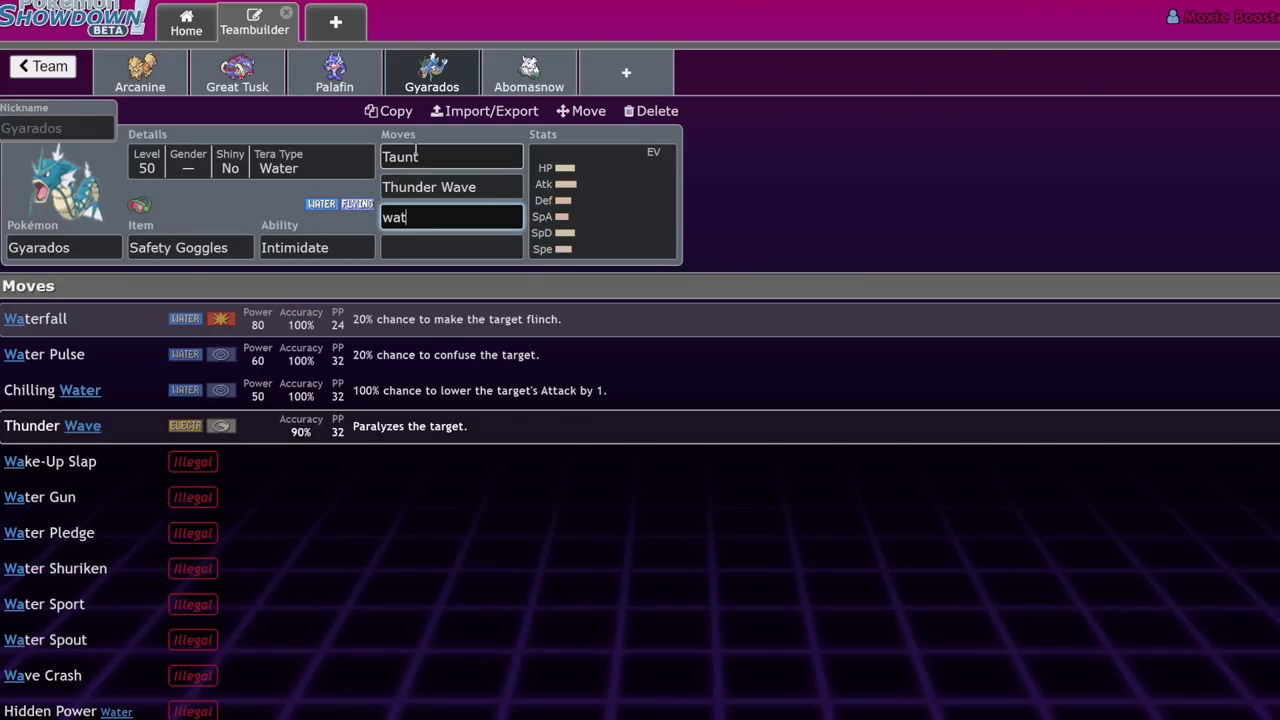
{"action": "key", "text": "Return"}
{"action": "type", "text": "pro"}
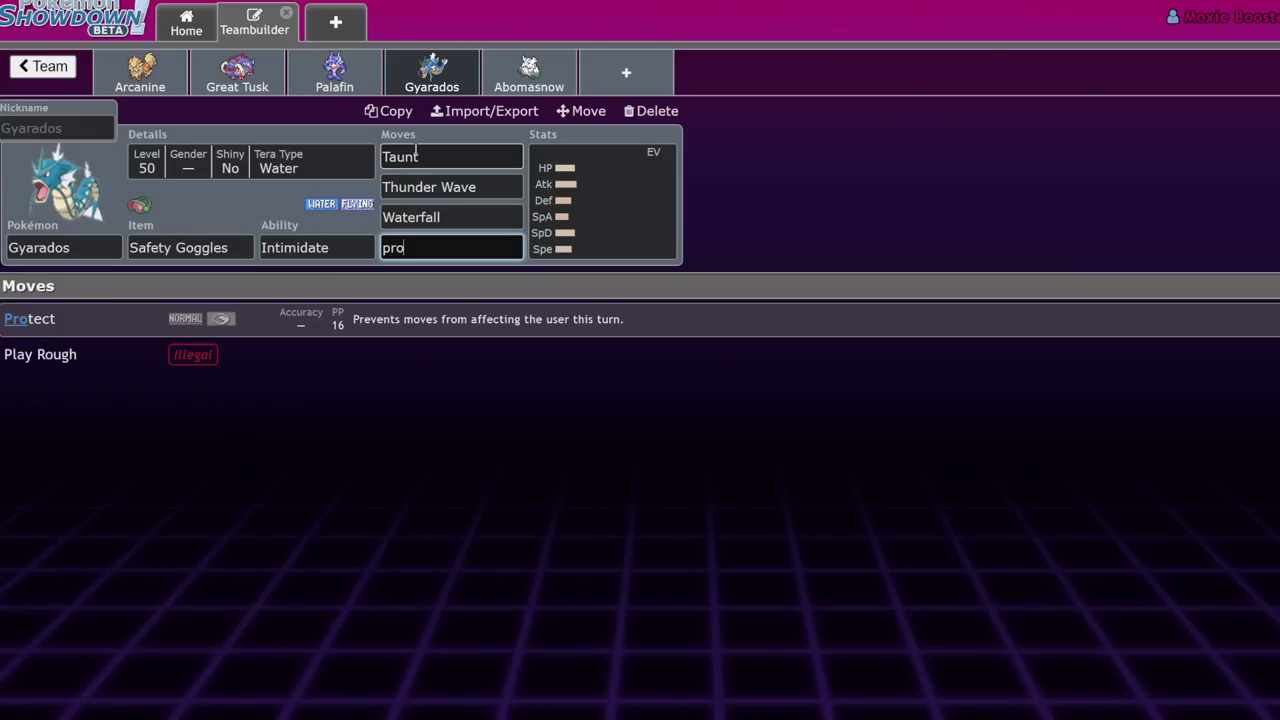
{"action": "key", "text": "Return"}
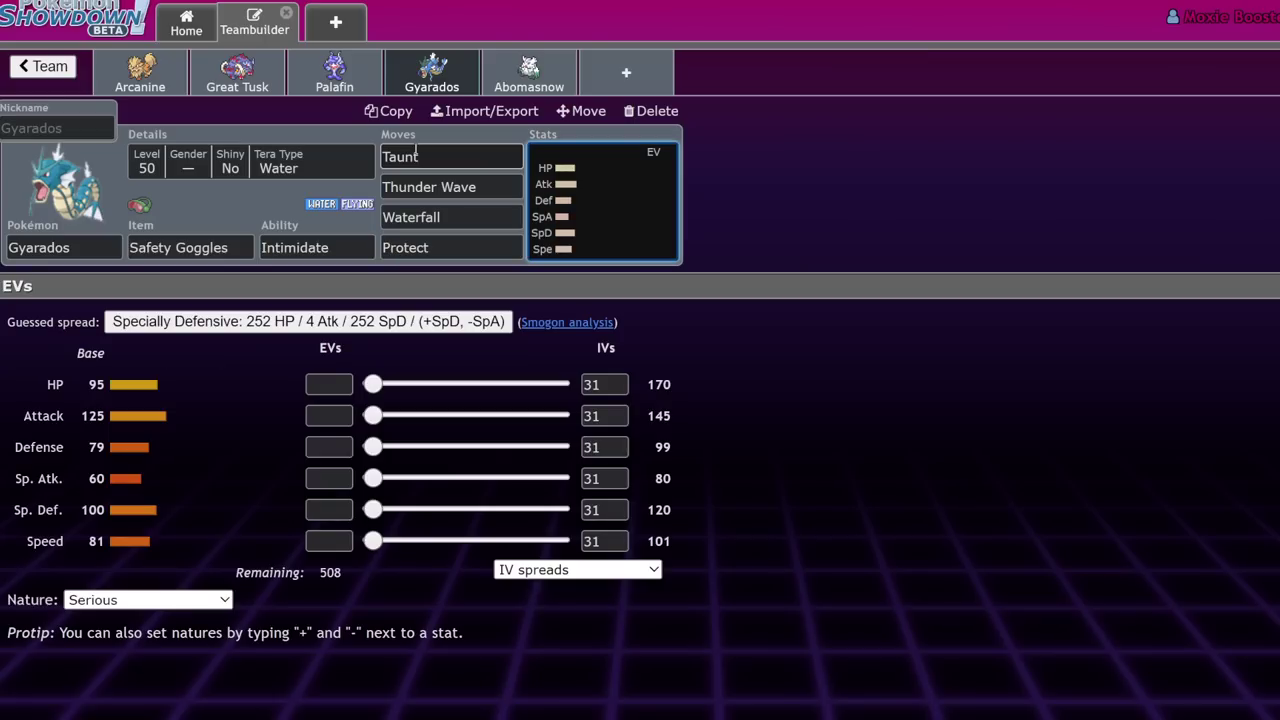
{"action": "left_click", "coordinate": [492, 250]}
{"action": "left_click", "coordinate": [605, 246]}
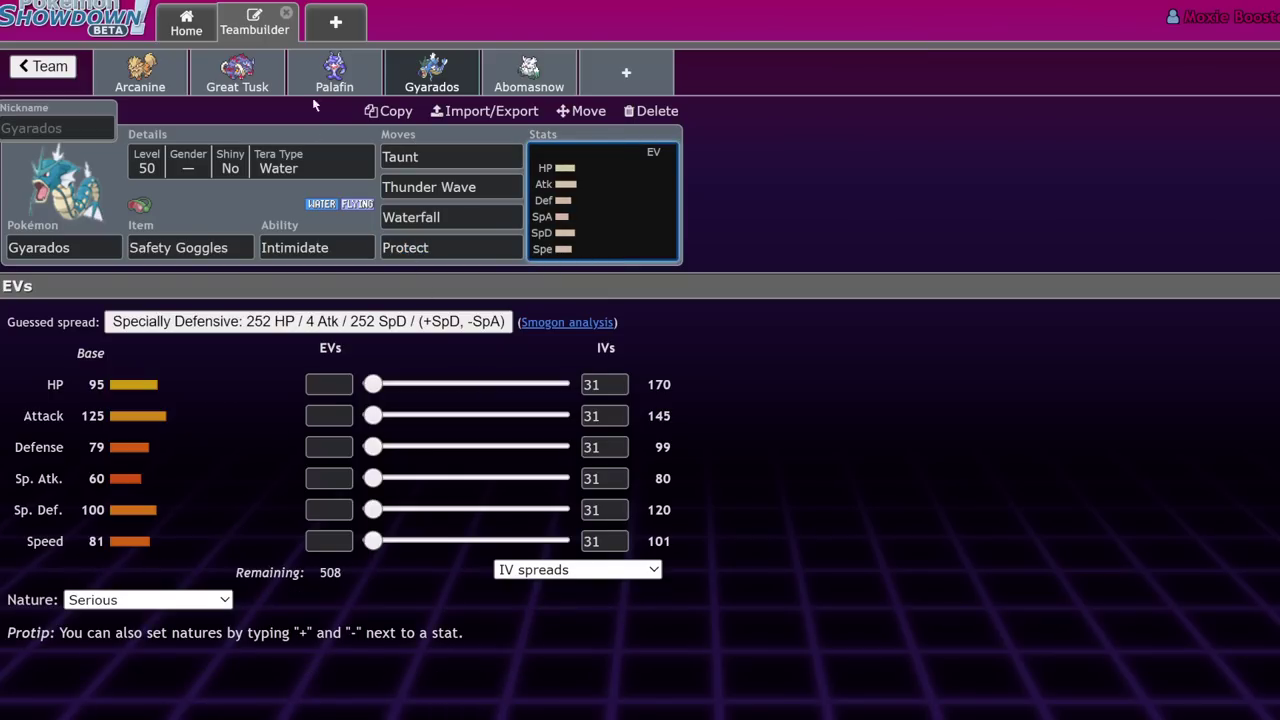
Enter Palafin-Hero's moves Wave Crash, Wave Crash again and Jet Punch.
{"action": "left_click", "coordinate": [318, 80]}
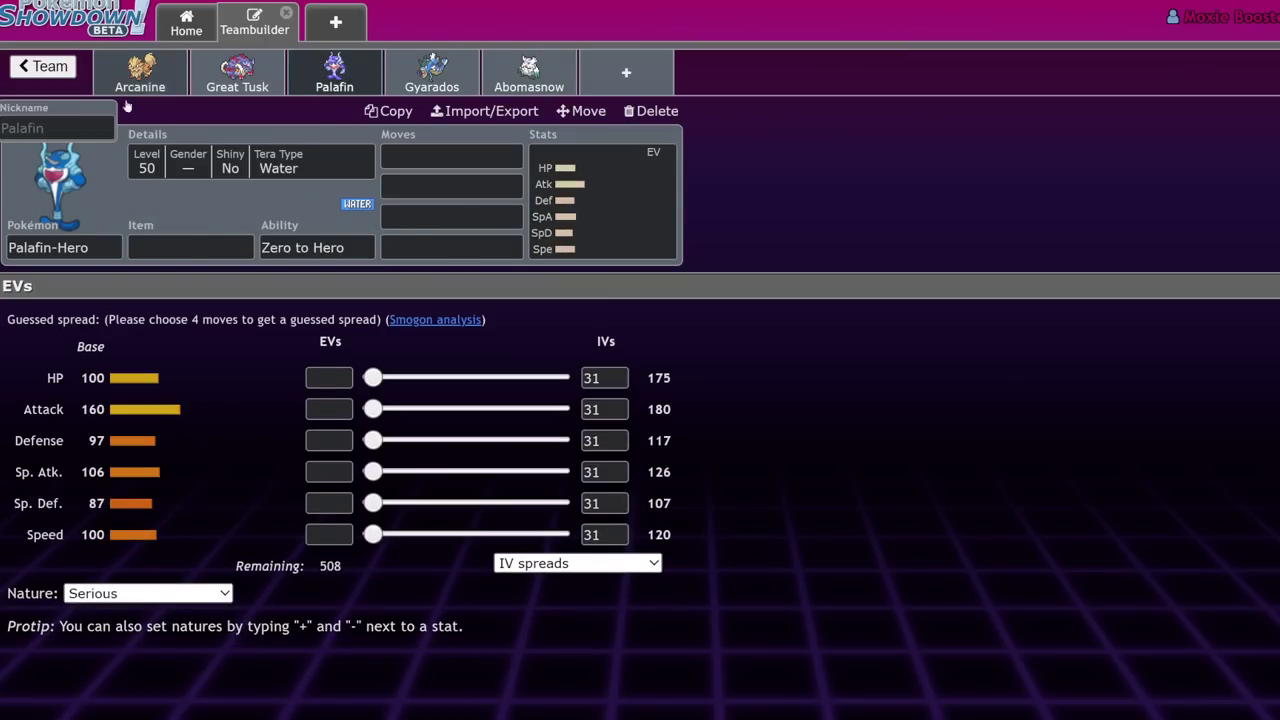
{"action": "left_click", "coordinate": [461, 154]}
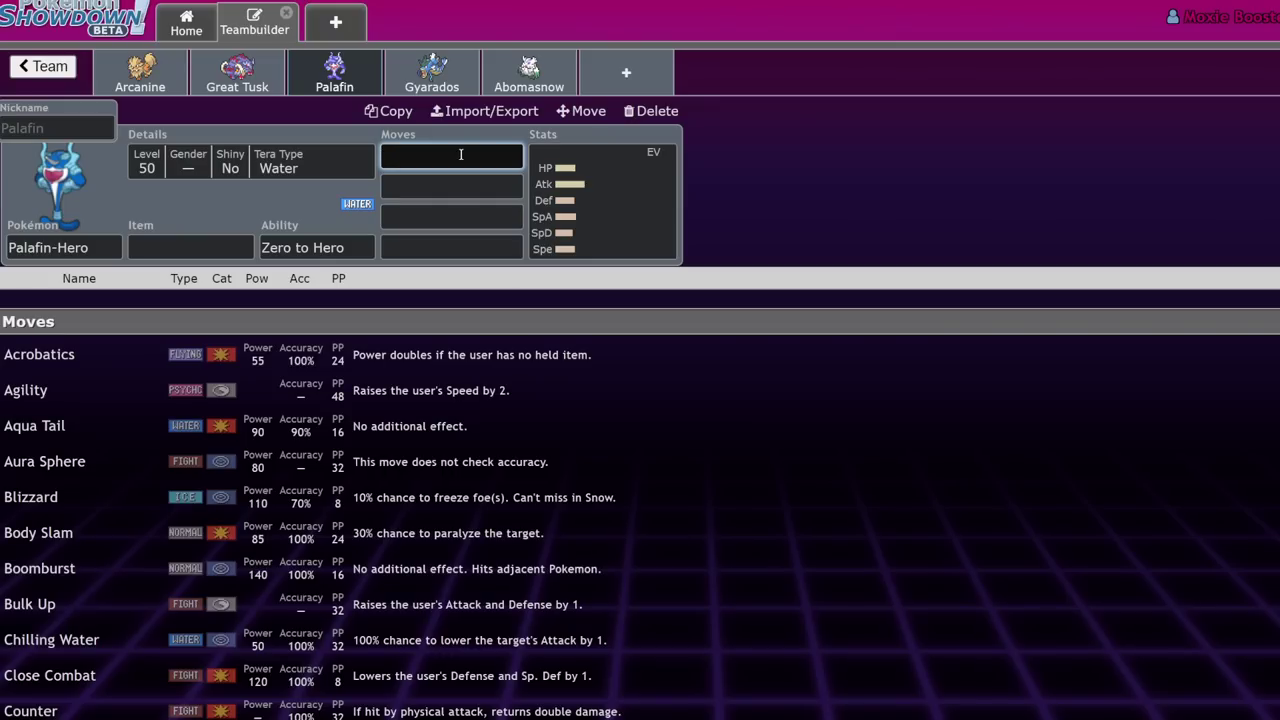
{"action": "left_click", "coordinate": [425, 75]}
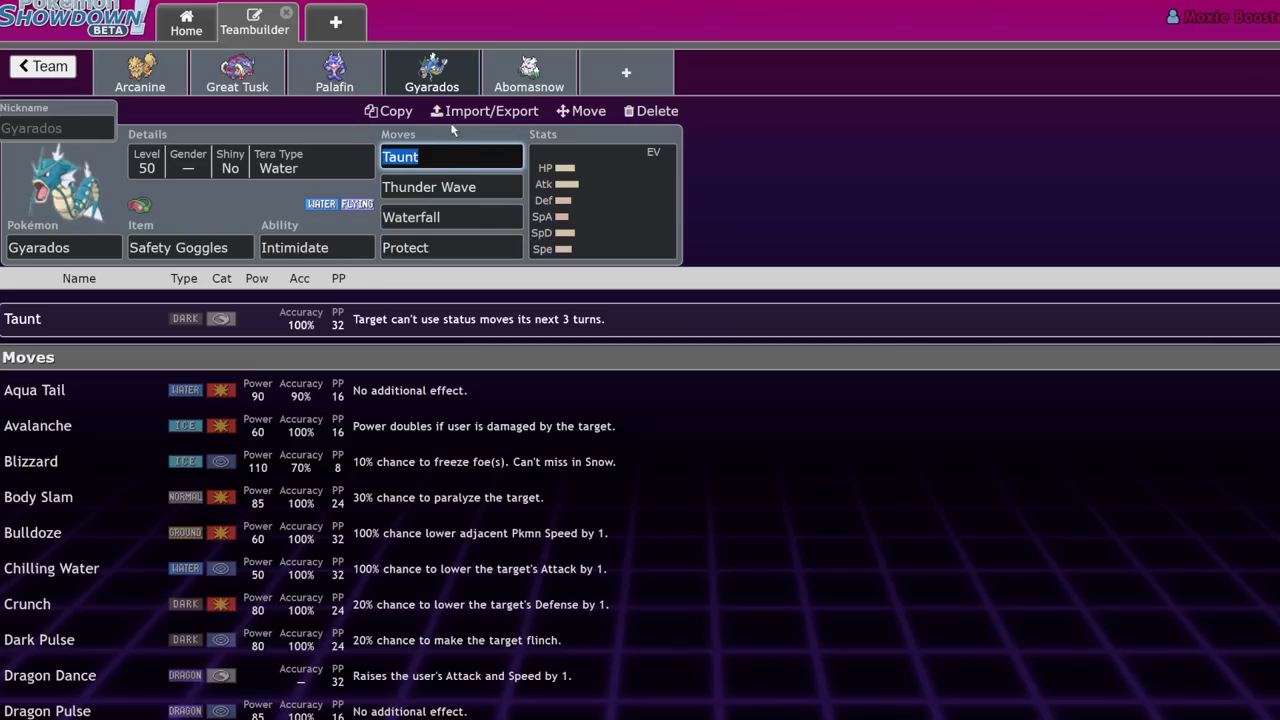
{"action": "left_click", "coordinate": [342, 63]}
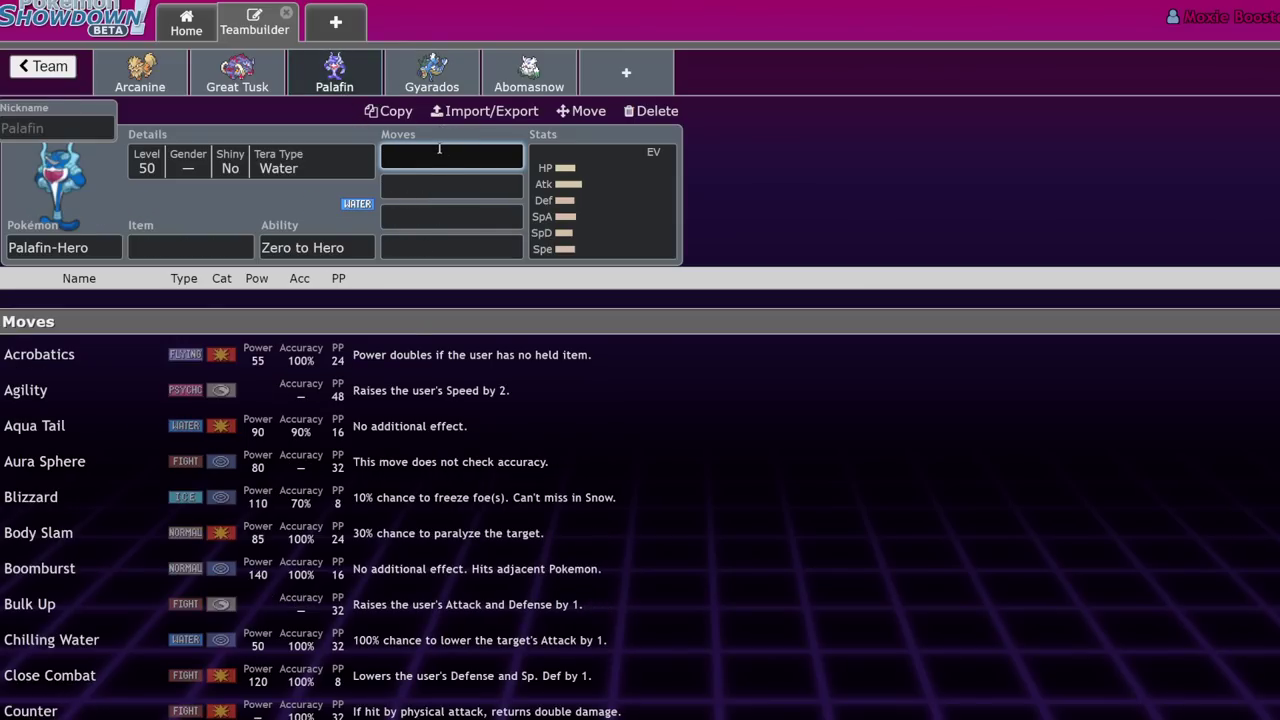
{"action": "type", "text": "wave"}
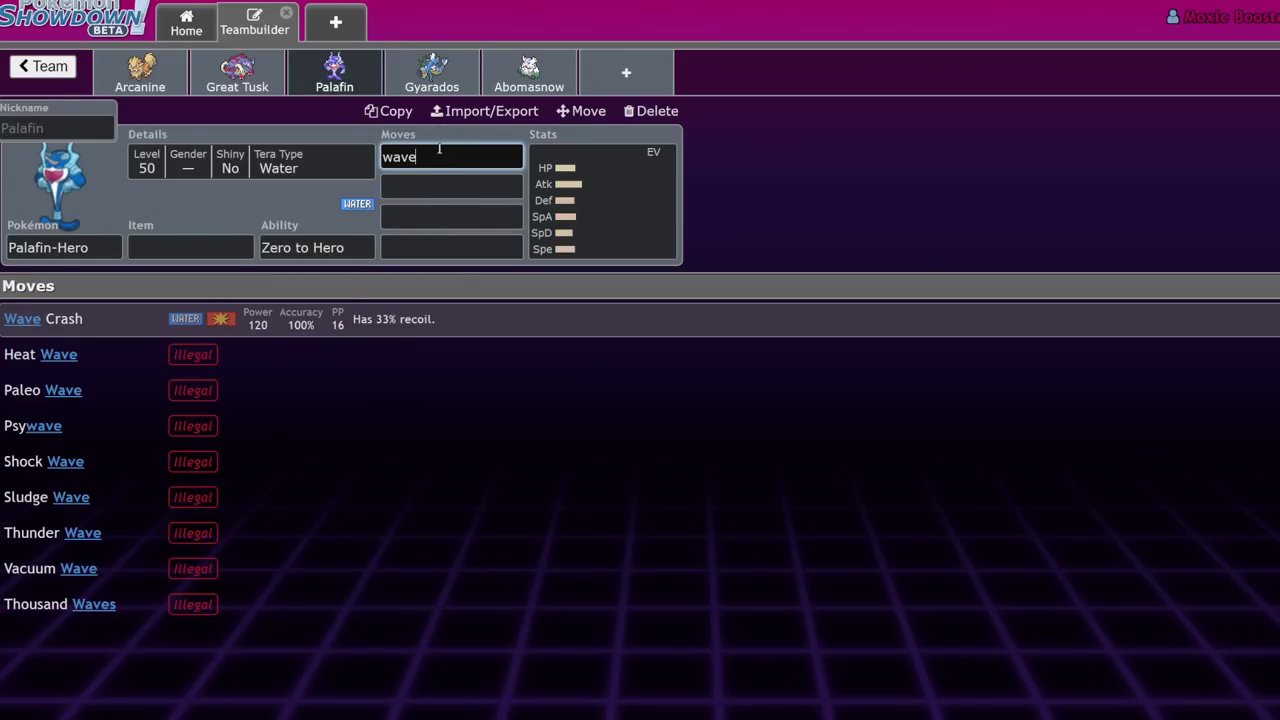
{"action": "key", "text": "Return"}
{"action": "type", "text": "wave"}
{"action": "key", "text": "Return"}
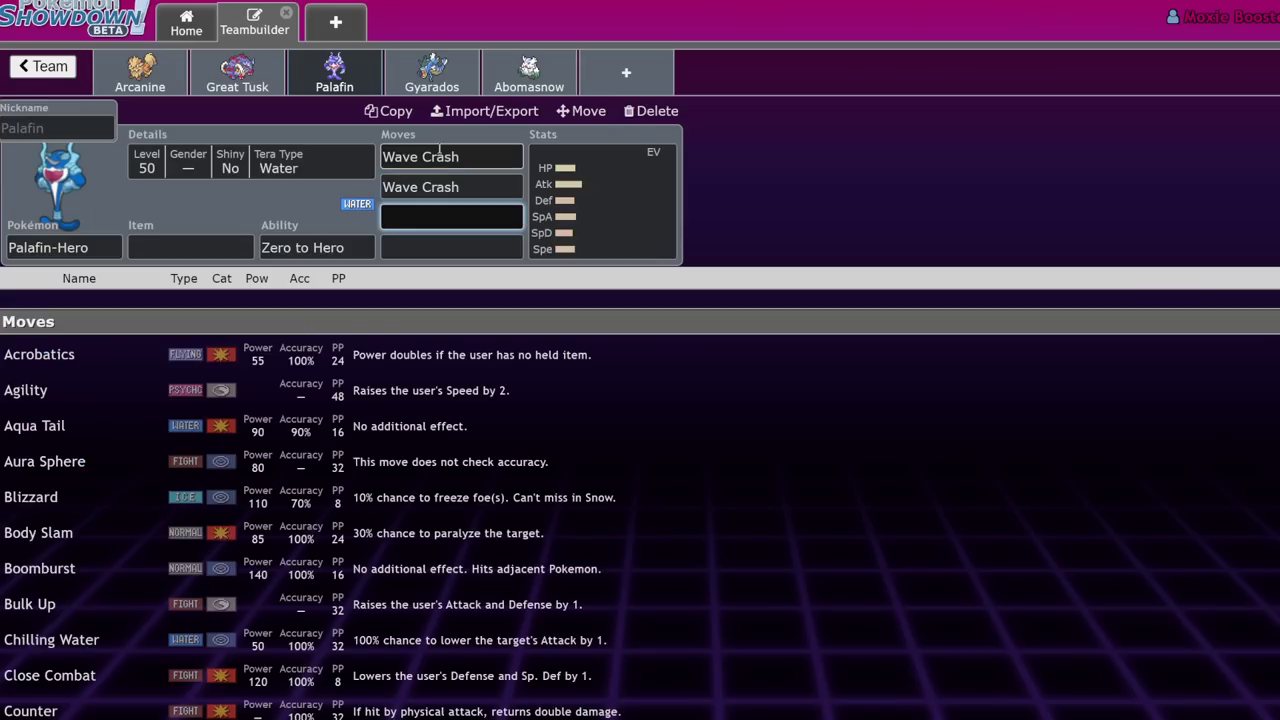
{"action": "type", "text": "jet"}
{"action": "key", "text": "Return"}
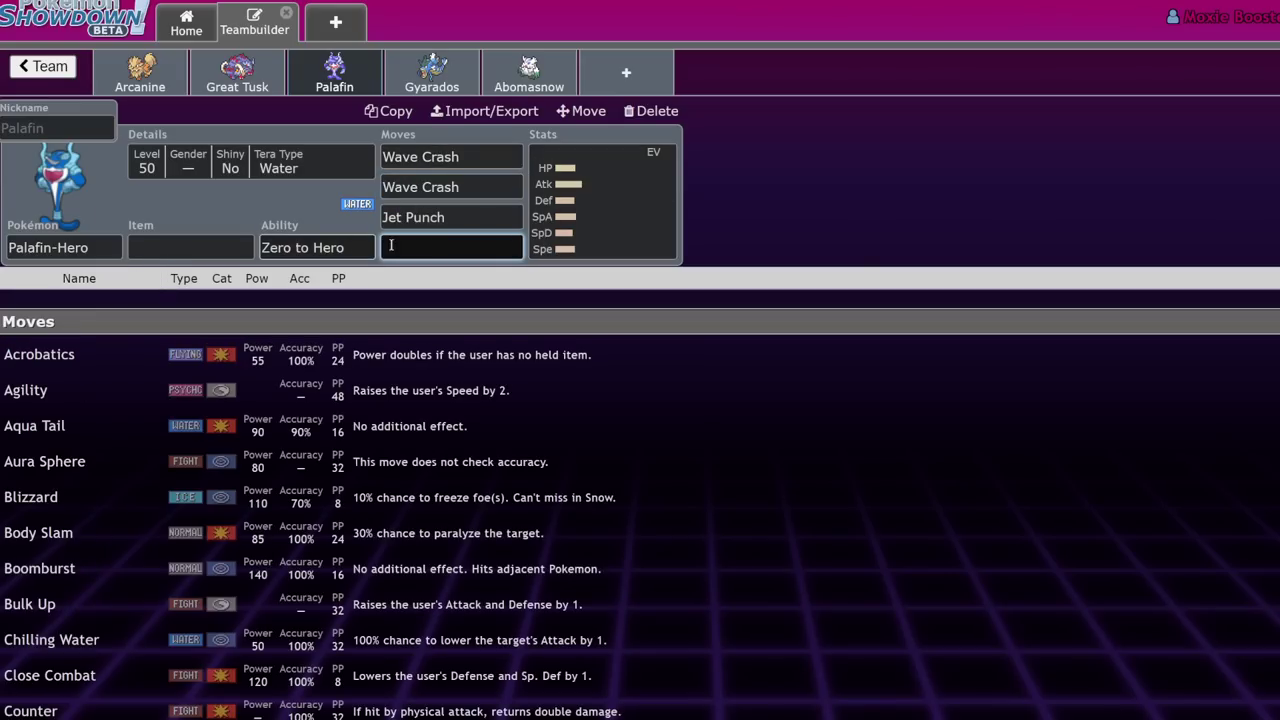
Replace the duplicate second Wave Crash with Protect.
{"action": "left_click", "coordinate": [434, 182]}
{"action": "key", "text": "BackSpace"}
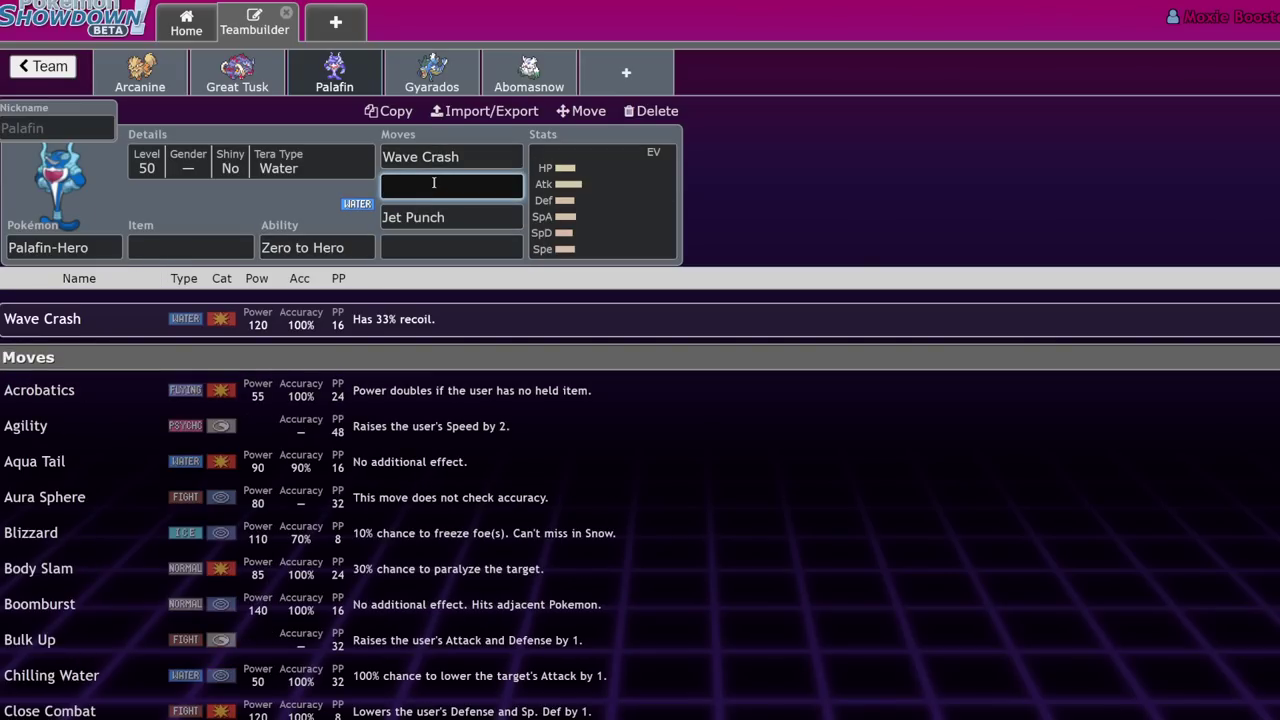
{"action": "type", "text": "persi"}
{"action": "key", "text": "BackSpace"}
{"action": "key", "text": "BackSpace"}
{"action": "key", "text": "BackSpace"}
{"action": "key", "text": "BackSpace"}
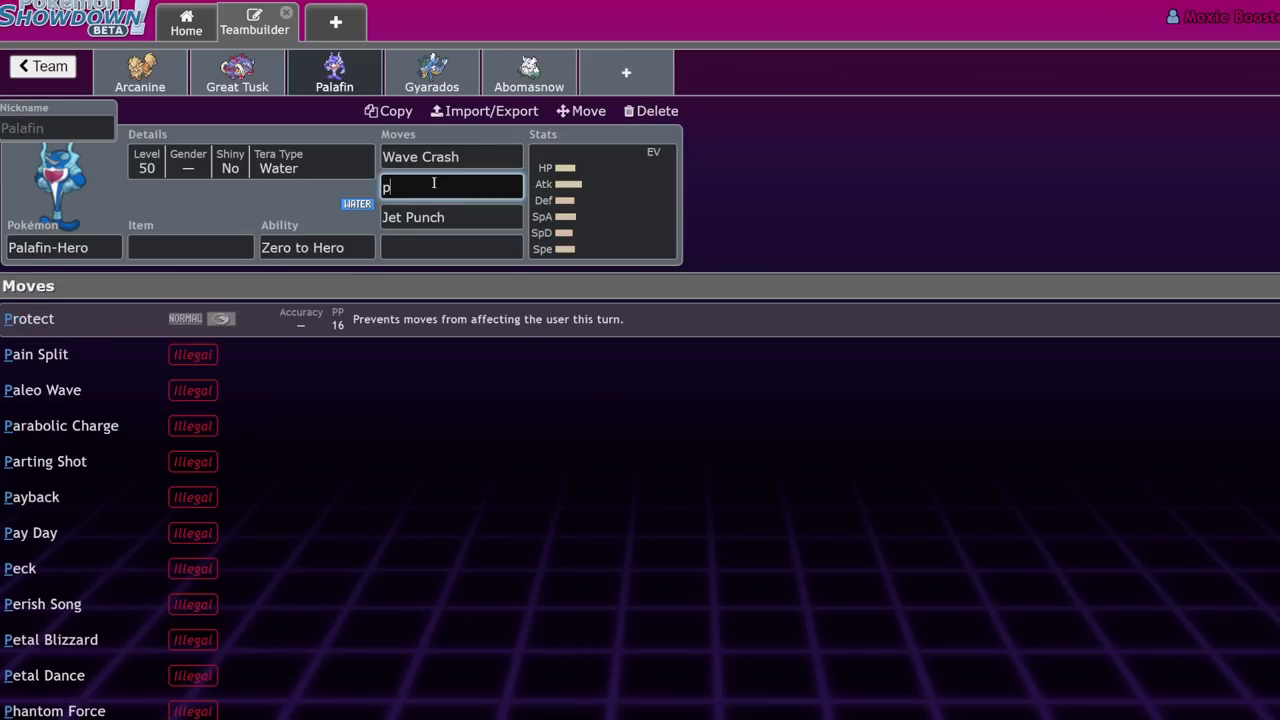
{"action": "type", "text": "r"}
{"action": "key", "text": "Return"}
Add Haze as the fourth move and Mystic Water as the held item.
{"action": "left_click", "coordinate": [449, 248]}
{"action": "type", "text": "ha"}
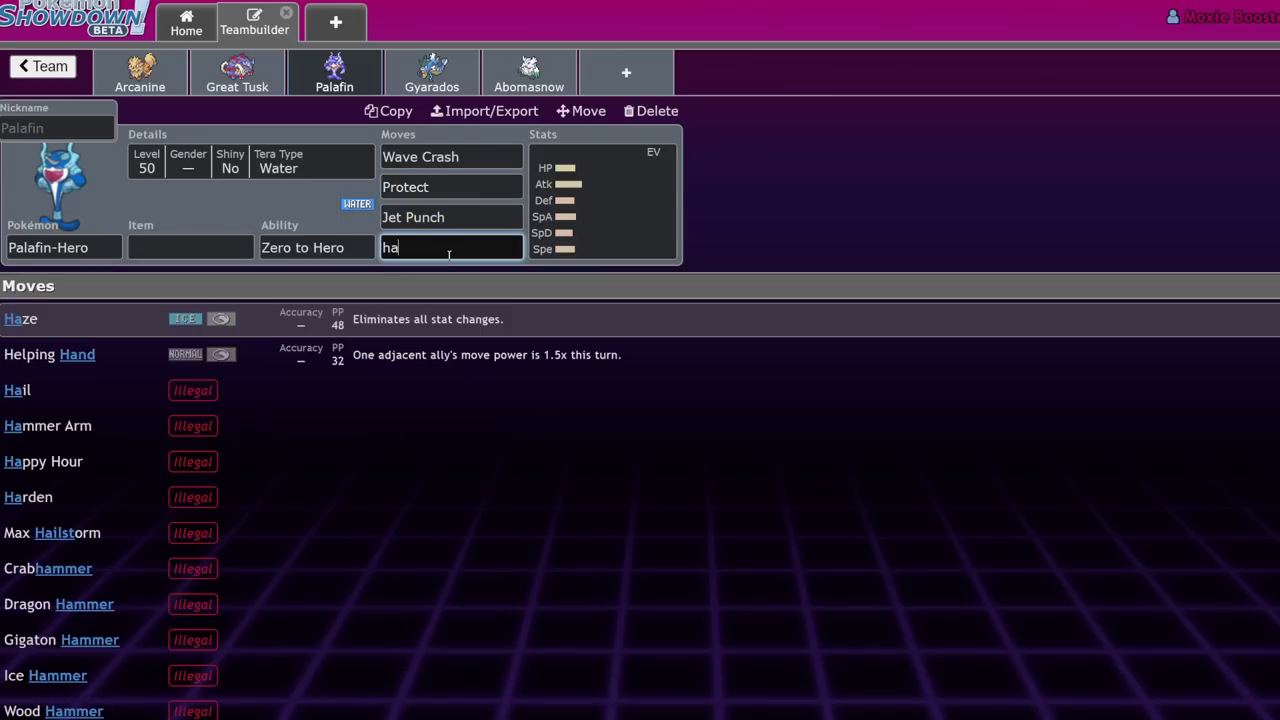
{"action": "key", "text": "Return"}
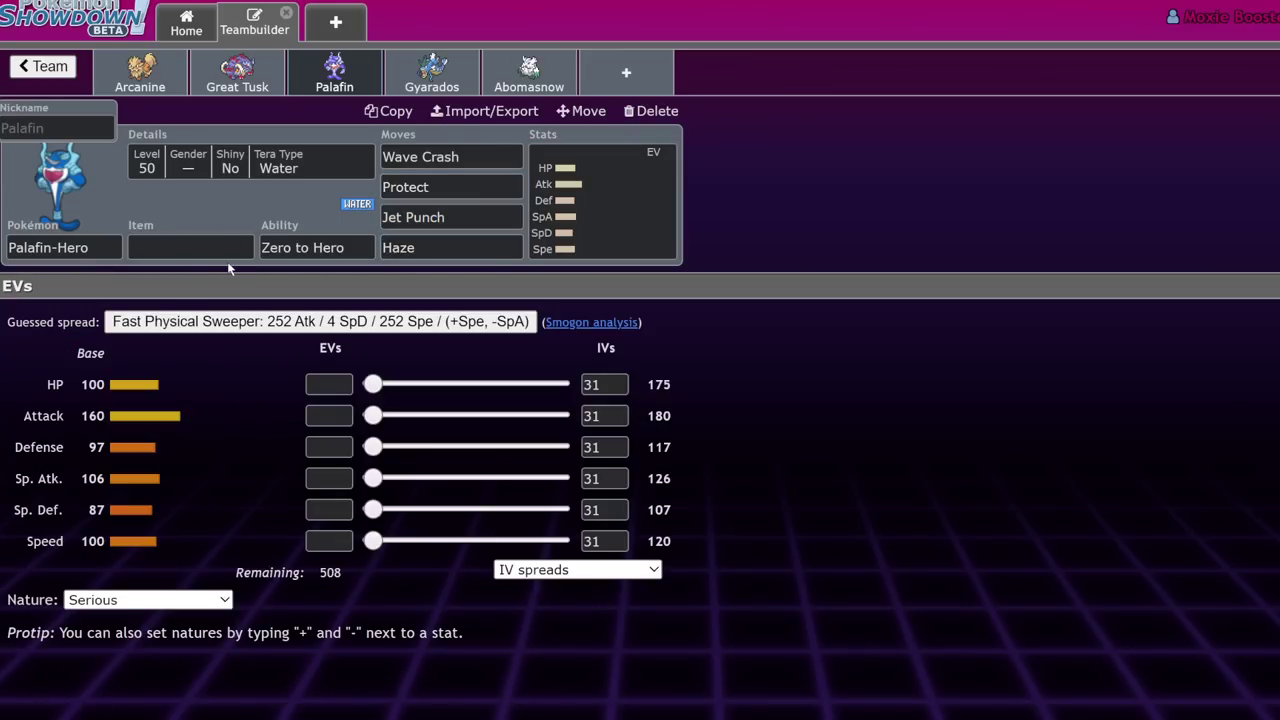
{"action": "left_click", "coordinate": [223, 252]}
{"action": "type", "text": "myst"}
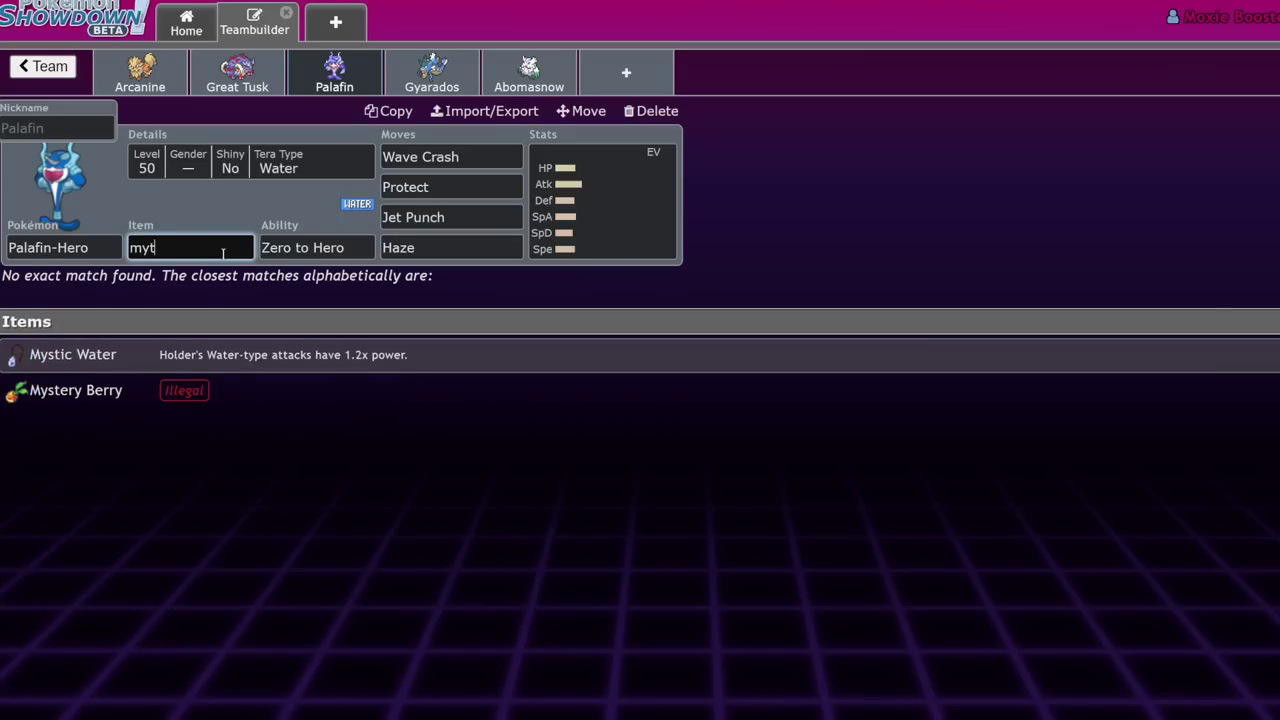
{"action": "key", "text": "Return"}
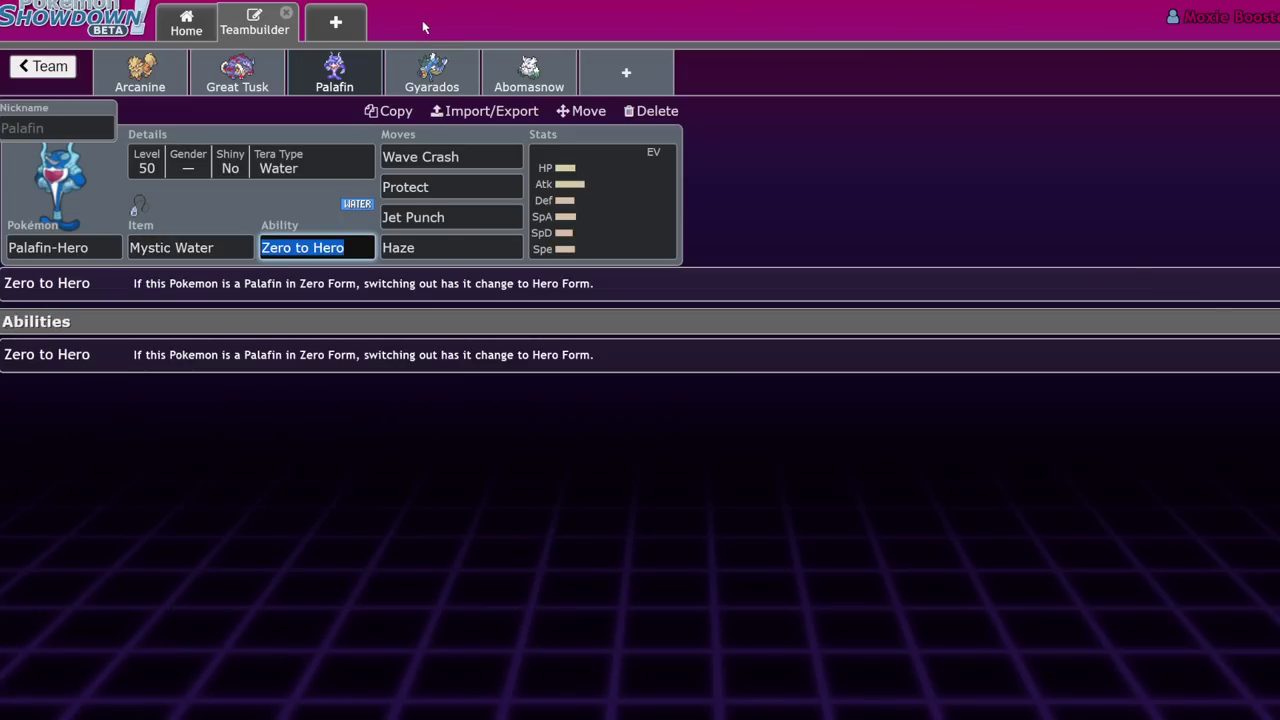
Search 'urs' in a new team slot, choose Urshifu-Rapid-Strike, and view its EV spread.
{"action": "left_click", "coordinate": [433, 75]}
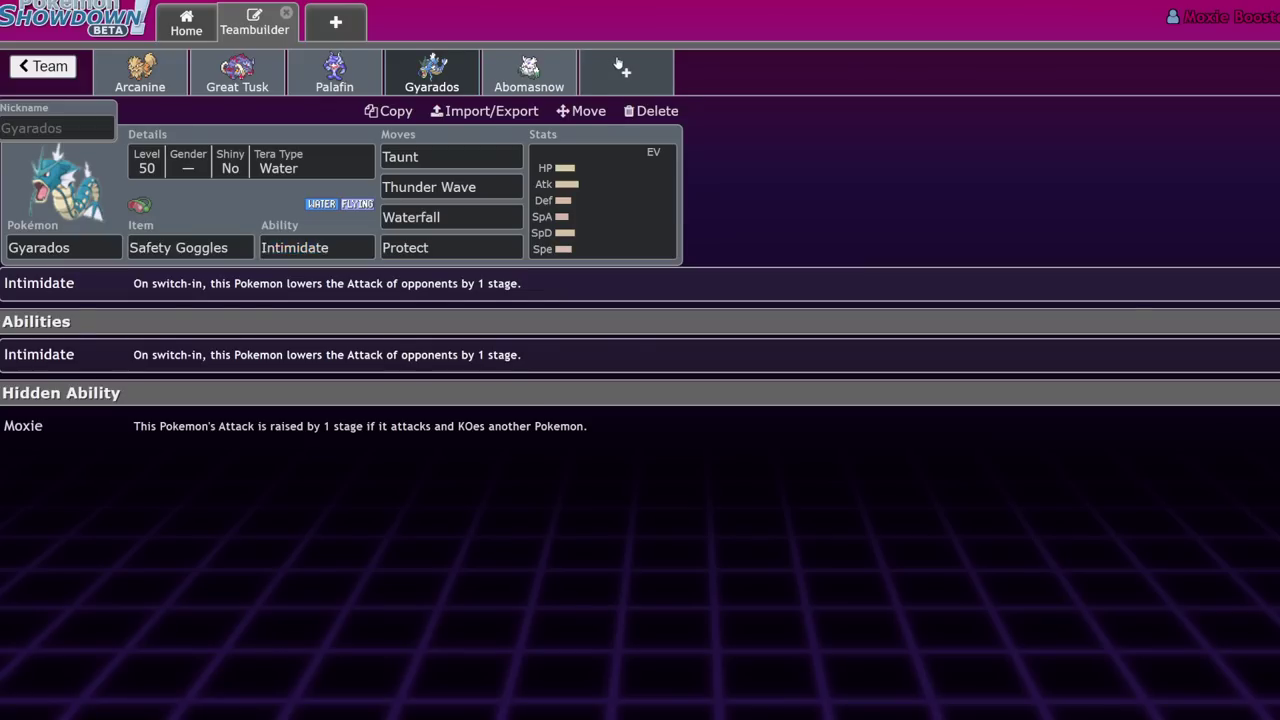
{"action": "left_click", "coordinate": [618, 62]}
{"action": "type", "text": "ursa"}
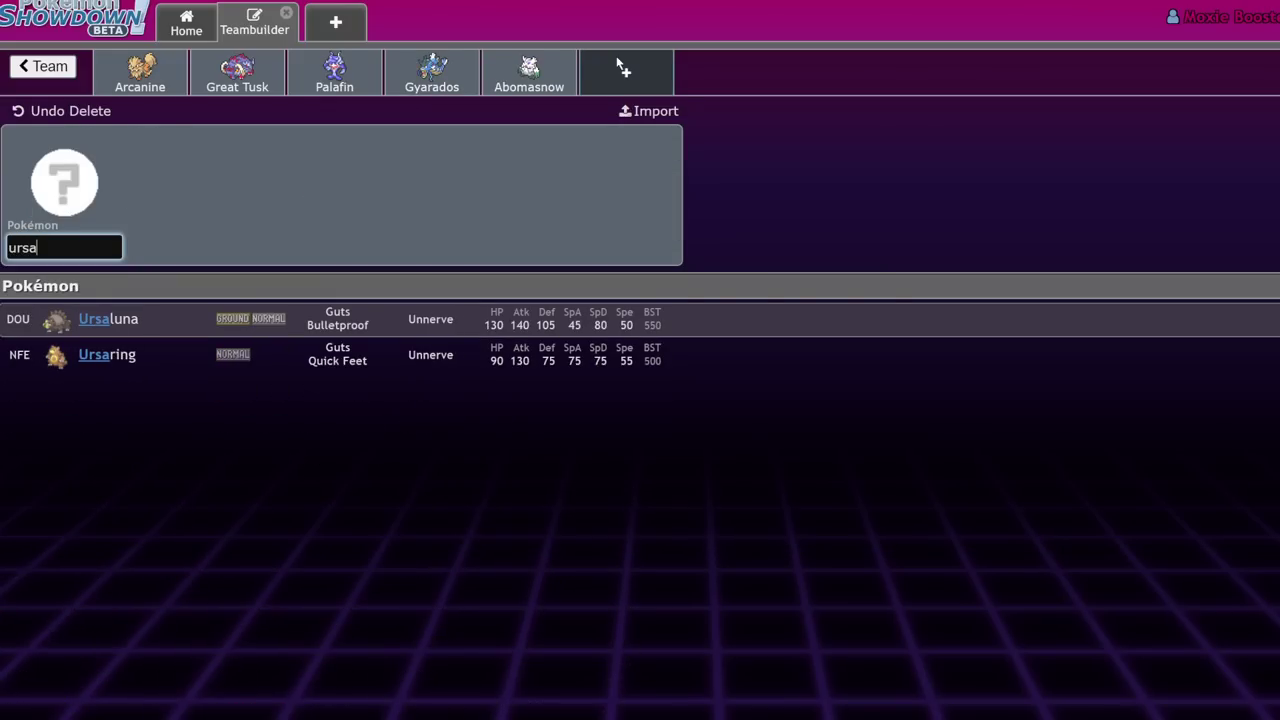
{"action": "key", "text": "BackSpace"}
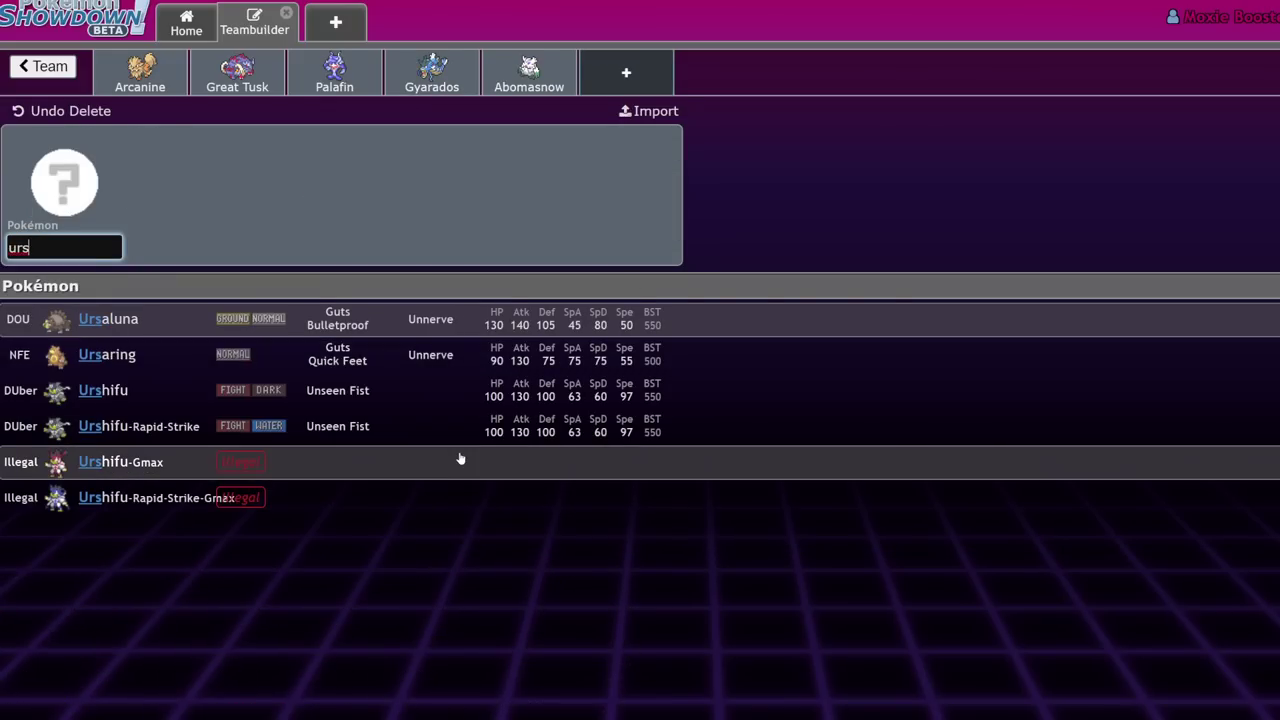
{"action": "left_click", "coordinate": [460, 424]}
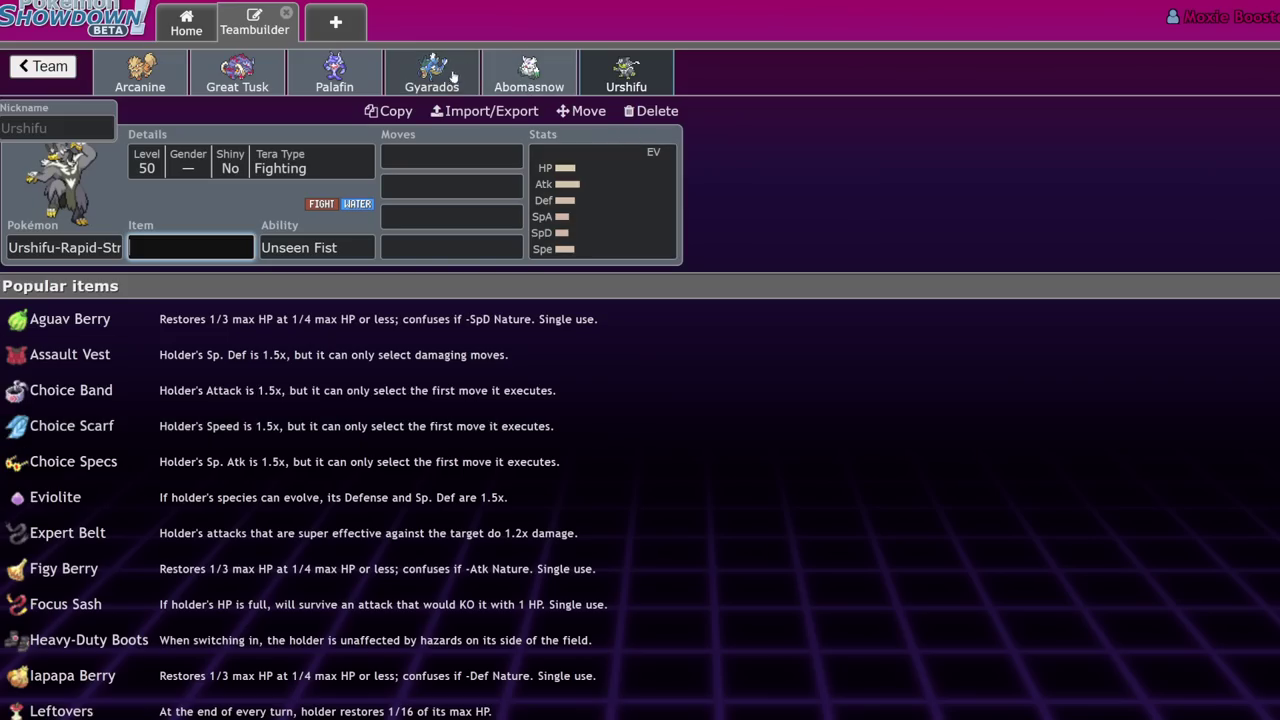
{"action": "left_click", "coordinate": [608, 179]}
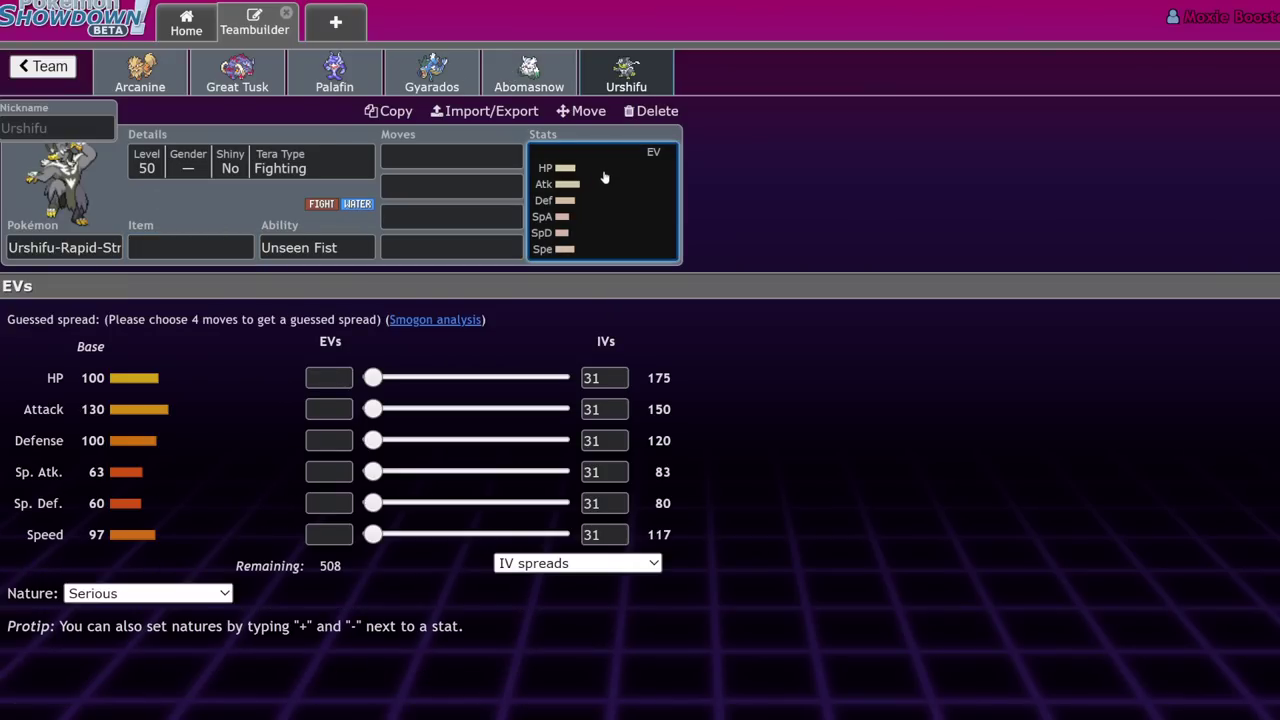
{"action": "left_click", "coordinate": [425, 78]}
{"action": "left_click", "coordinate": [351, 73]}
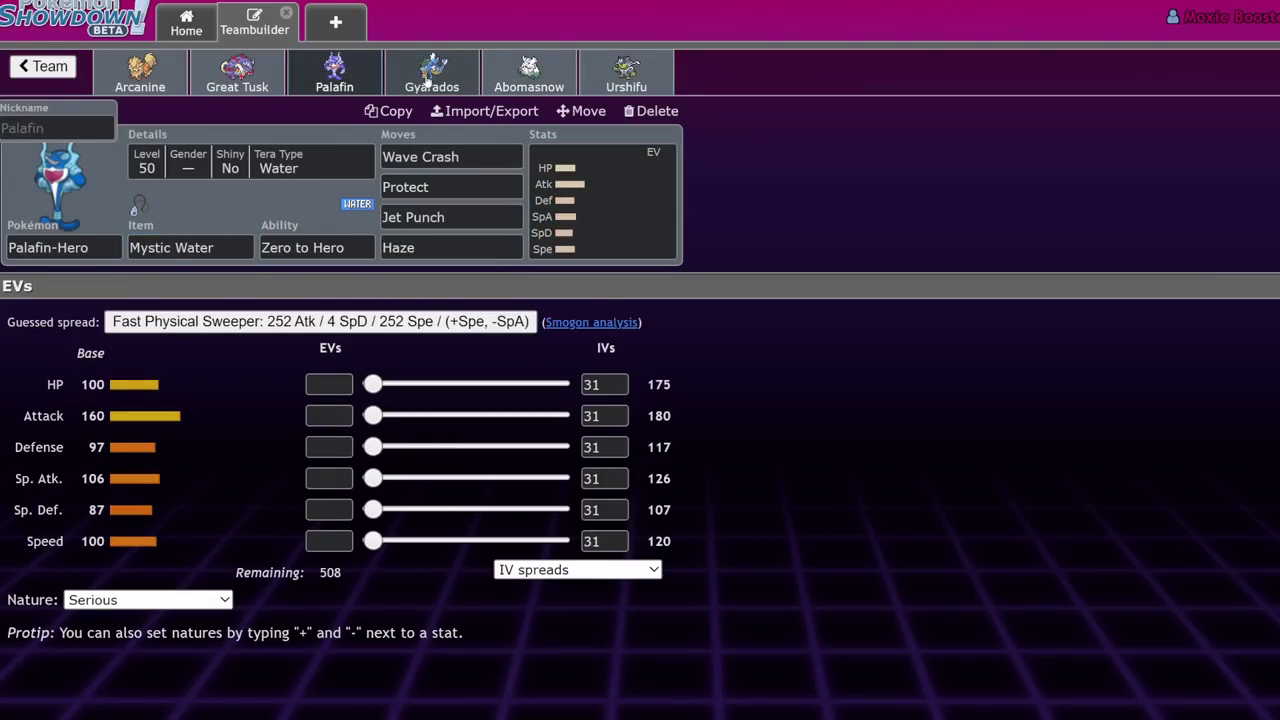
Give Urshifu-Rapid-Strike Surging Strikes and Aqua Jet as its first two moves.
{"action": "left_click", "coordinate": [418, 82]}
{"action": "left_click", "coordinate": [362, 81]}
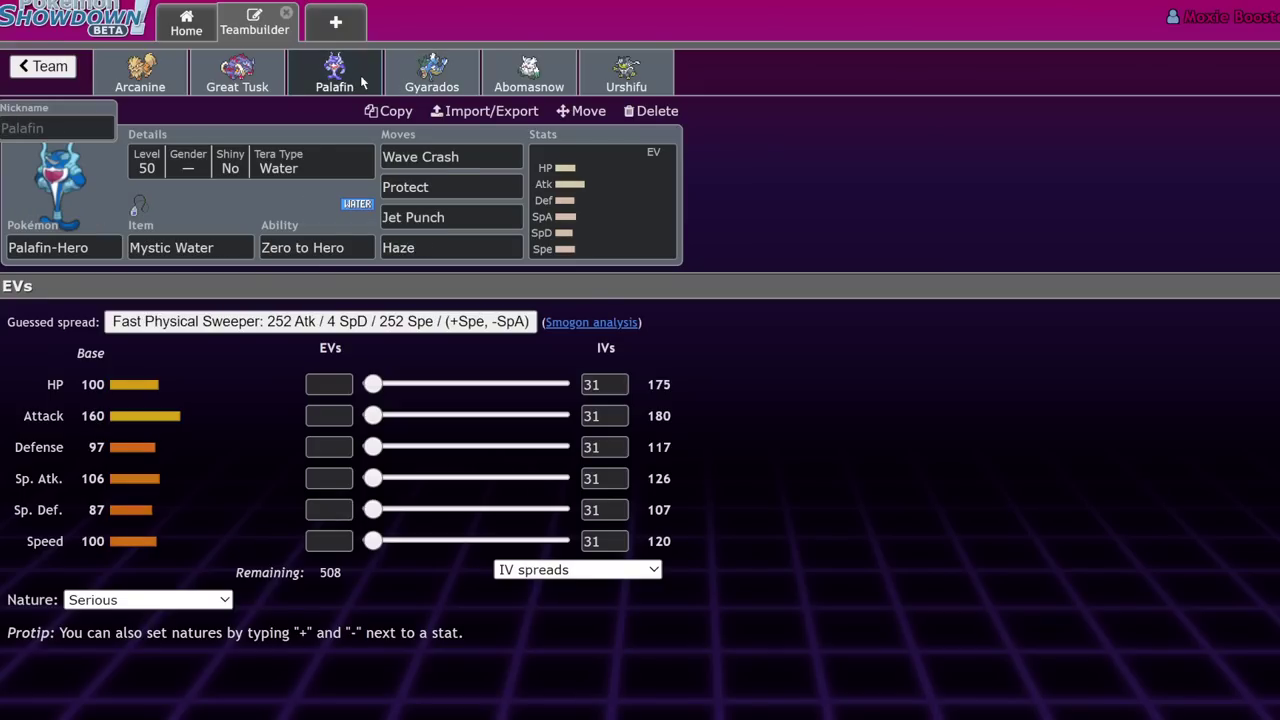
{"action": "left_click", "coordinate": [450, 88]}
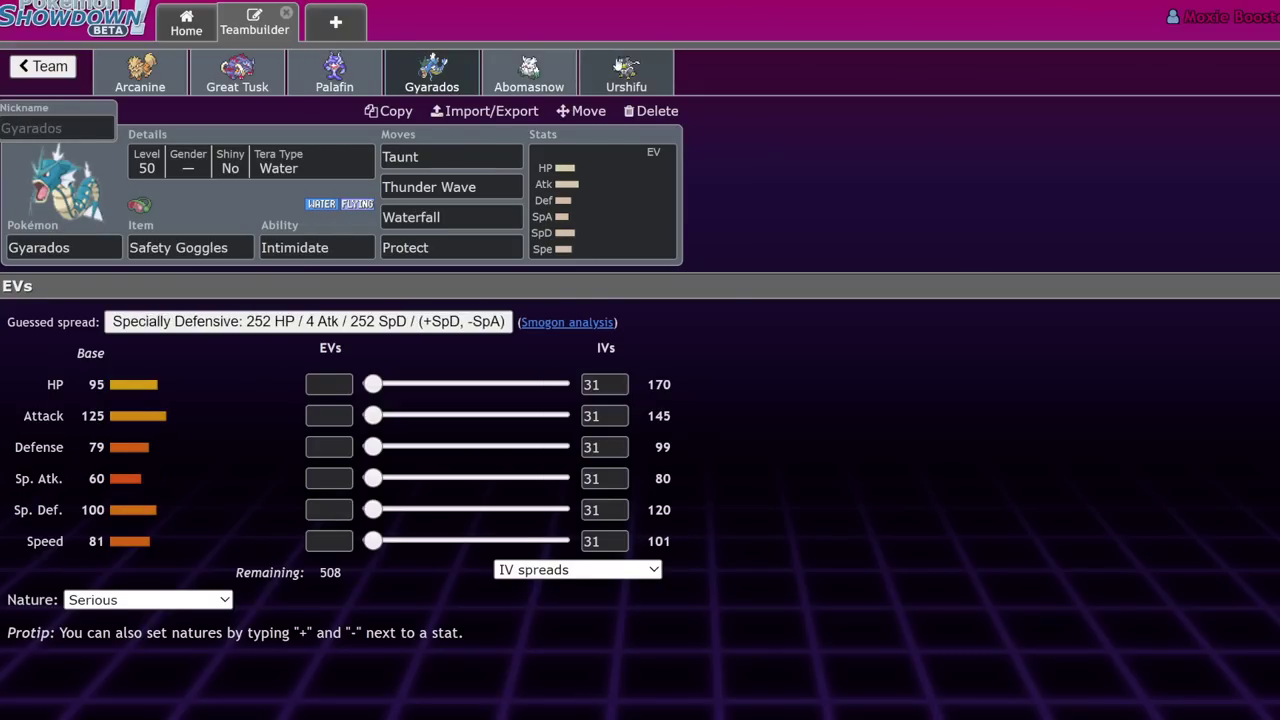
{"action": "left_click", "coordinate": [617, 66]}
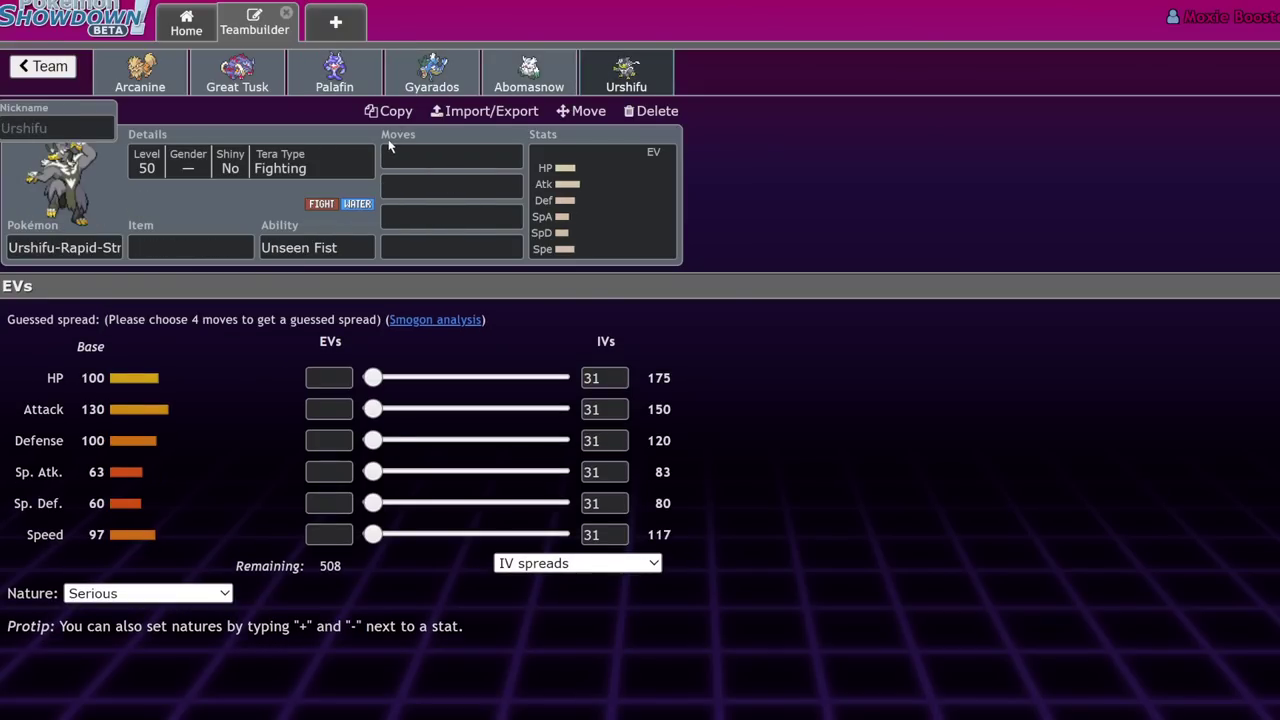
{"action": "left_click", "coordinate": [427, 154]}
{"action": "type", "text": "sur"}
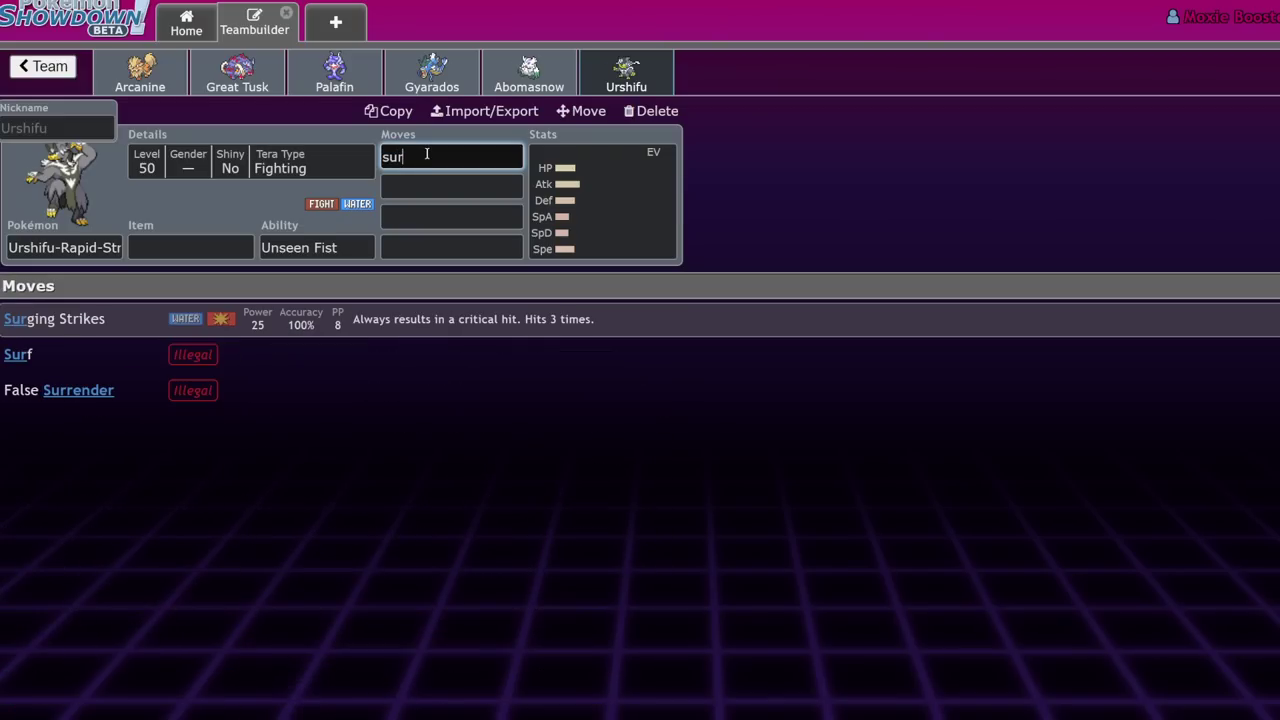
{"action": "key", "text": "Return"}
{"action": "type", "text": "Aqua Jet"}
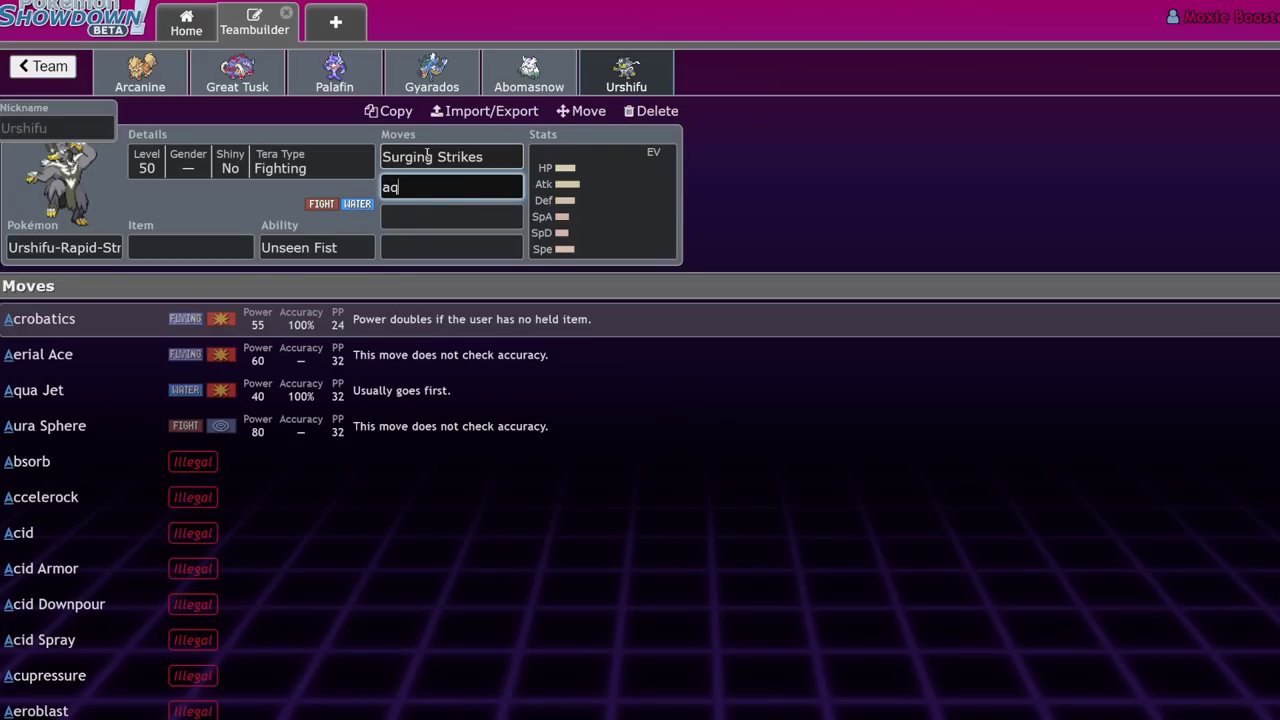
Add Protect and Close Combat as Urshifu's third and fourth moves.
{"action": "left_click", "coordinate": [461, 209]}
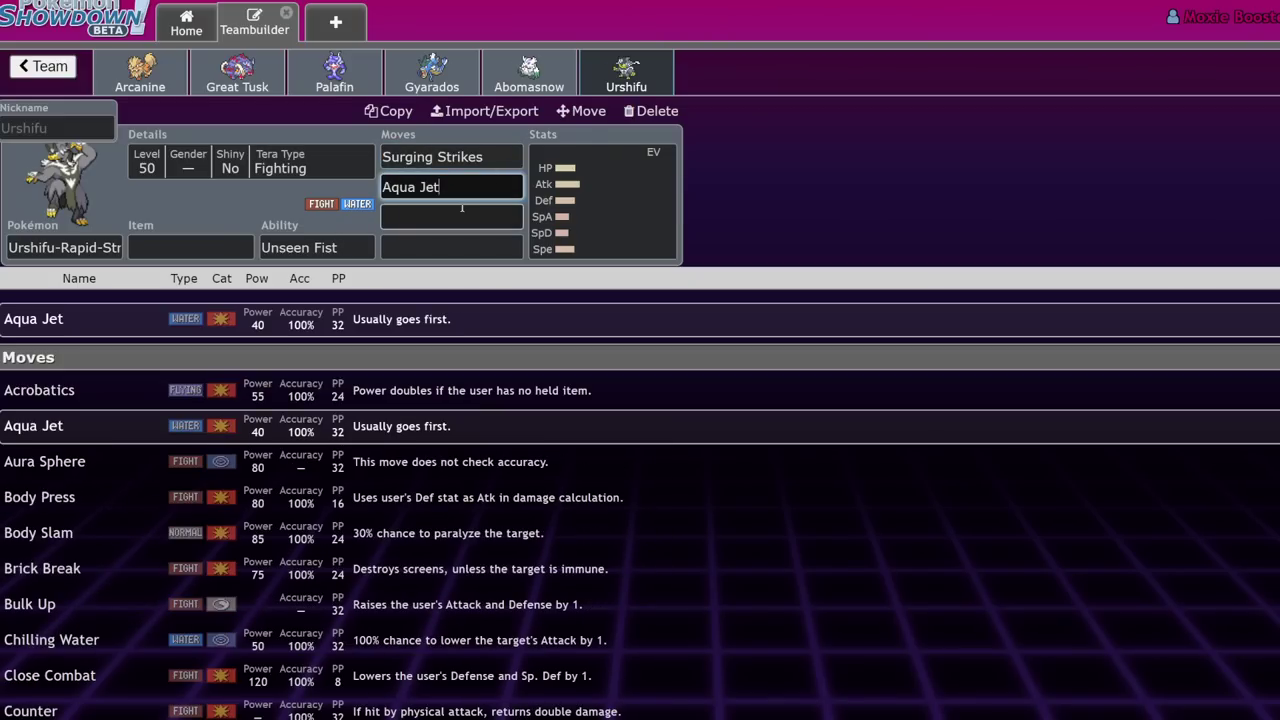
{"action": "type", "text": "prot"}
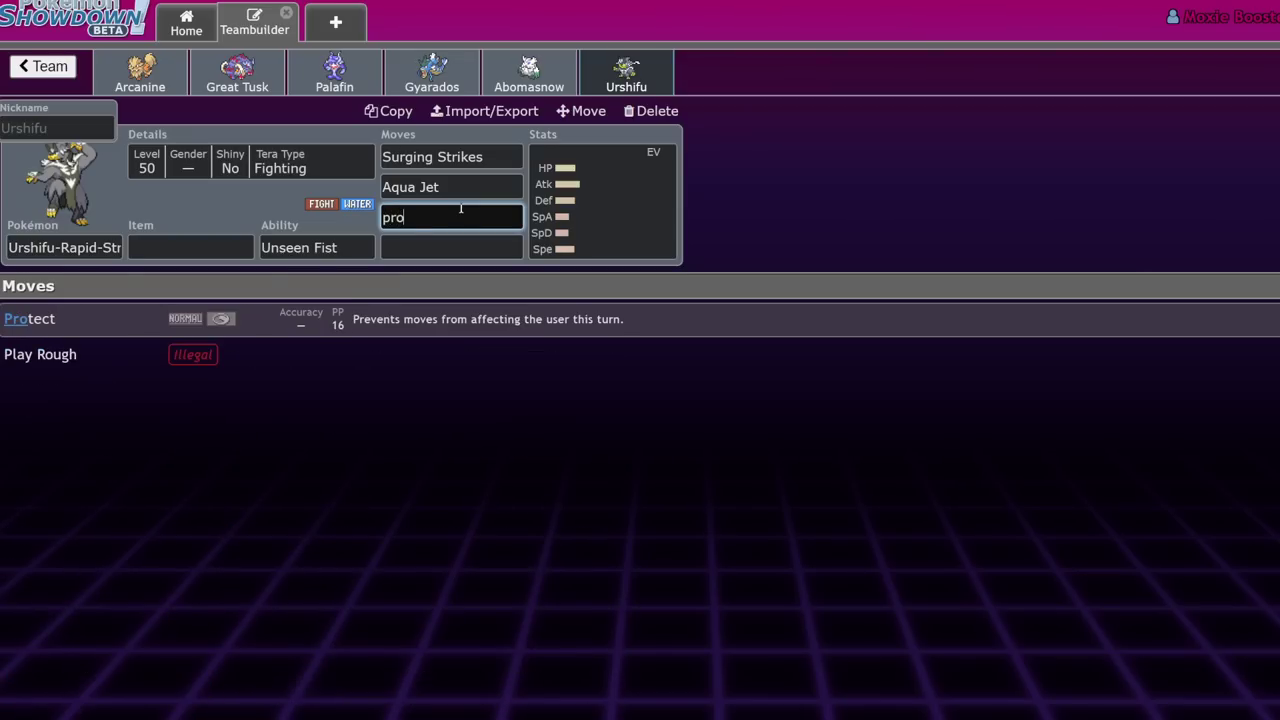
{"action": "key", "text": "Return"}
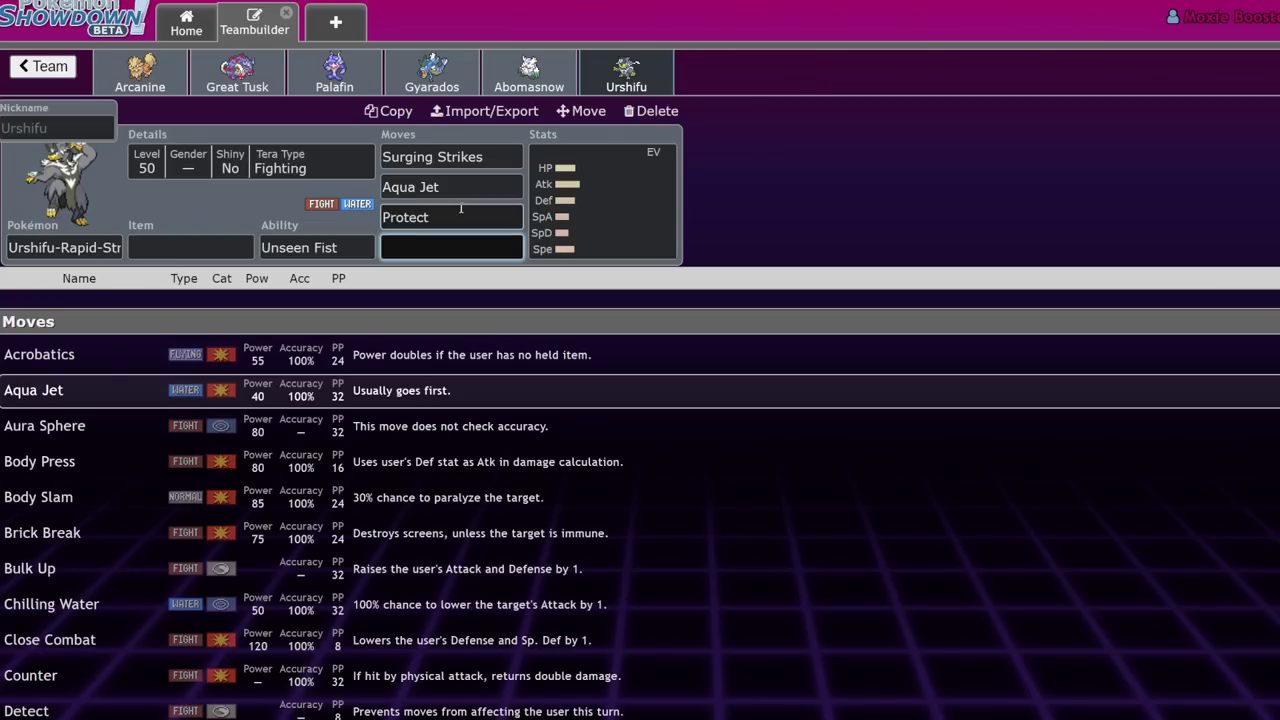
{"action": "type", "text": "ui"}
{"action": "key", "text": "BackSpace"}
{"action": "type", "text": "close"}
{"action": "key", "text": "Return"}
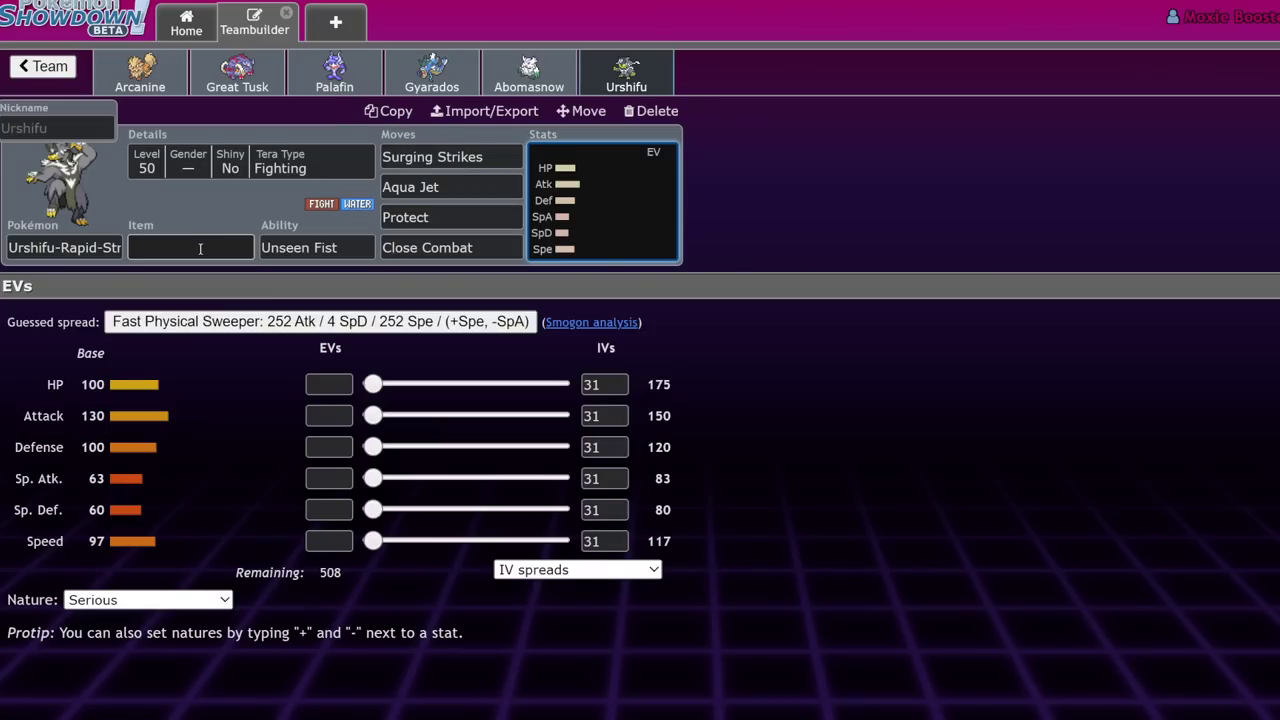
Drag Urshifu's Speed and Attack EV sliders up to 252 each.
{"action": "left_click", "coordinate": [432, 72]}
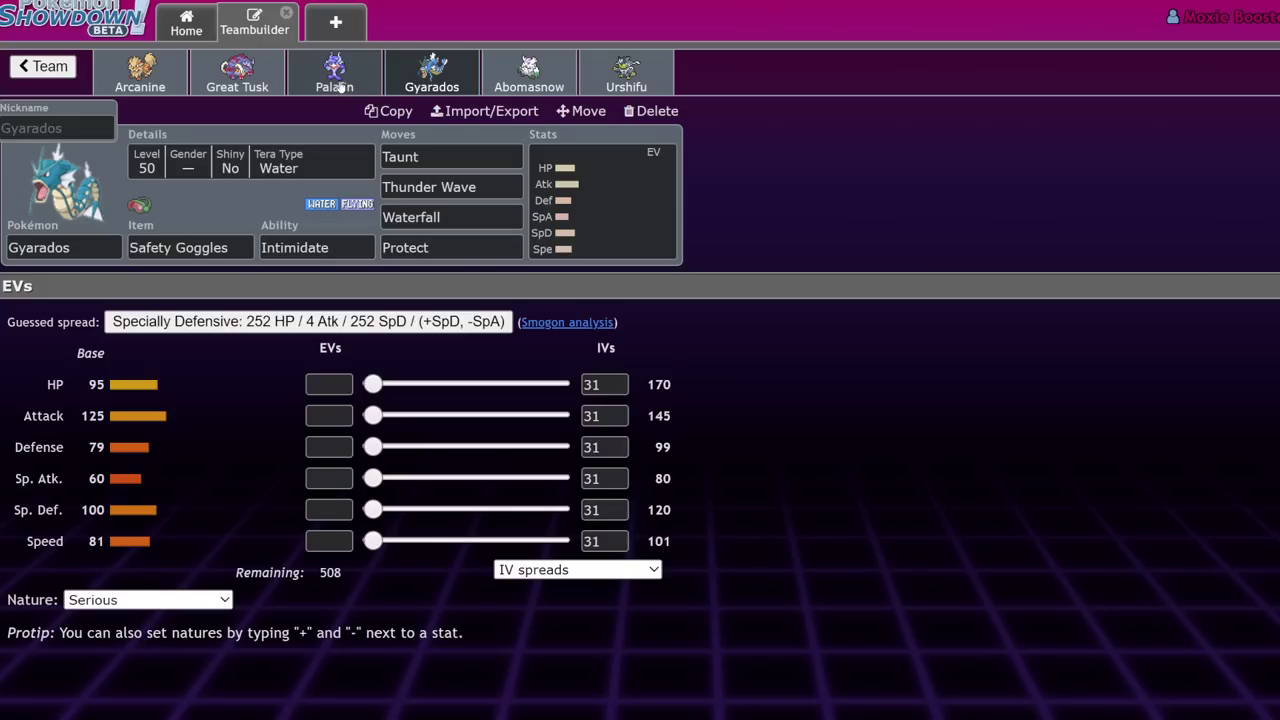
{"action": "left_click", "coordinate": [335, 72]}
{"action": "left_click", "coordinate": [620, 74]}
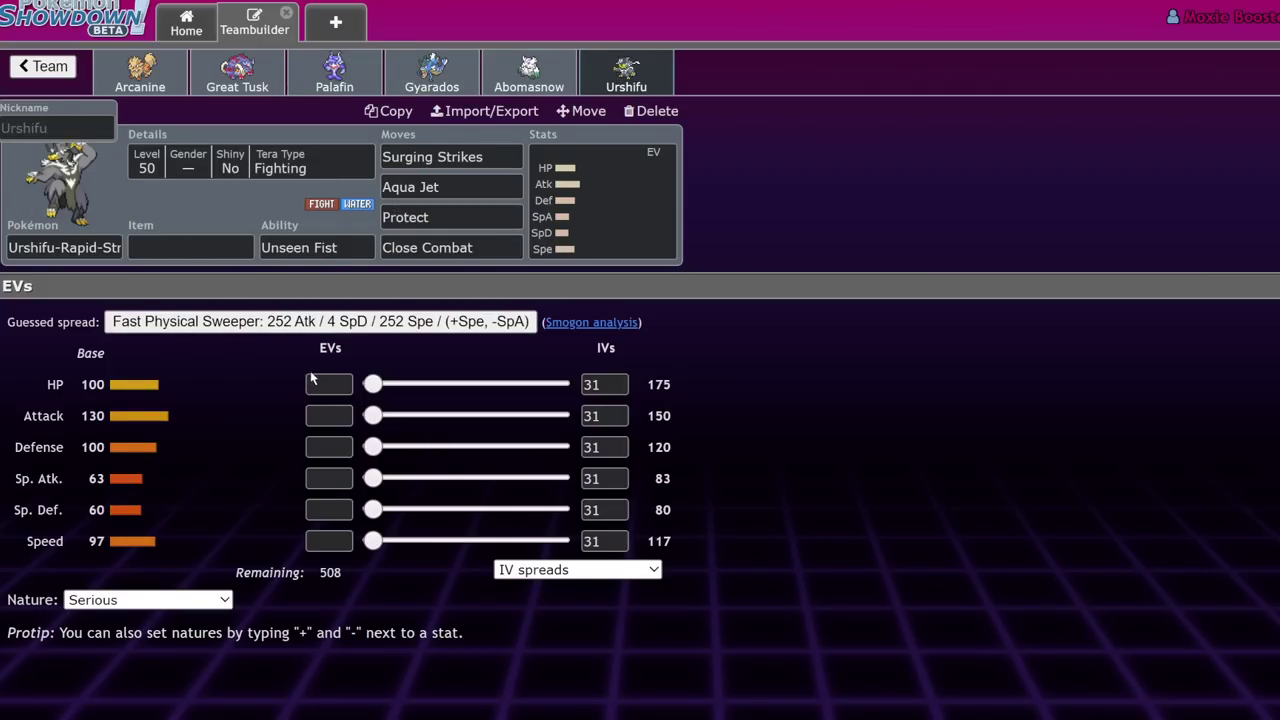
{"action": "left_click_drag", "start_coordinate": [372, 541], "coordinate": [1014, 443]}
{"action": "left_click_drag", "start_coordinate": [373, 415], "coordinate": [565, 415]}
{"action": "left_click", "coordinate": [499, 157]}
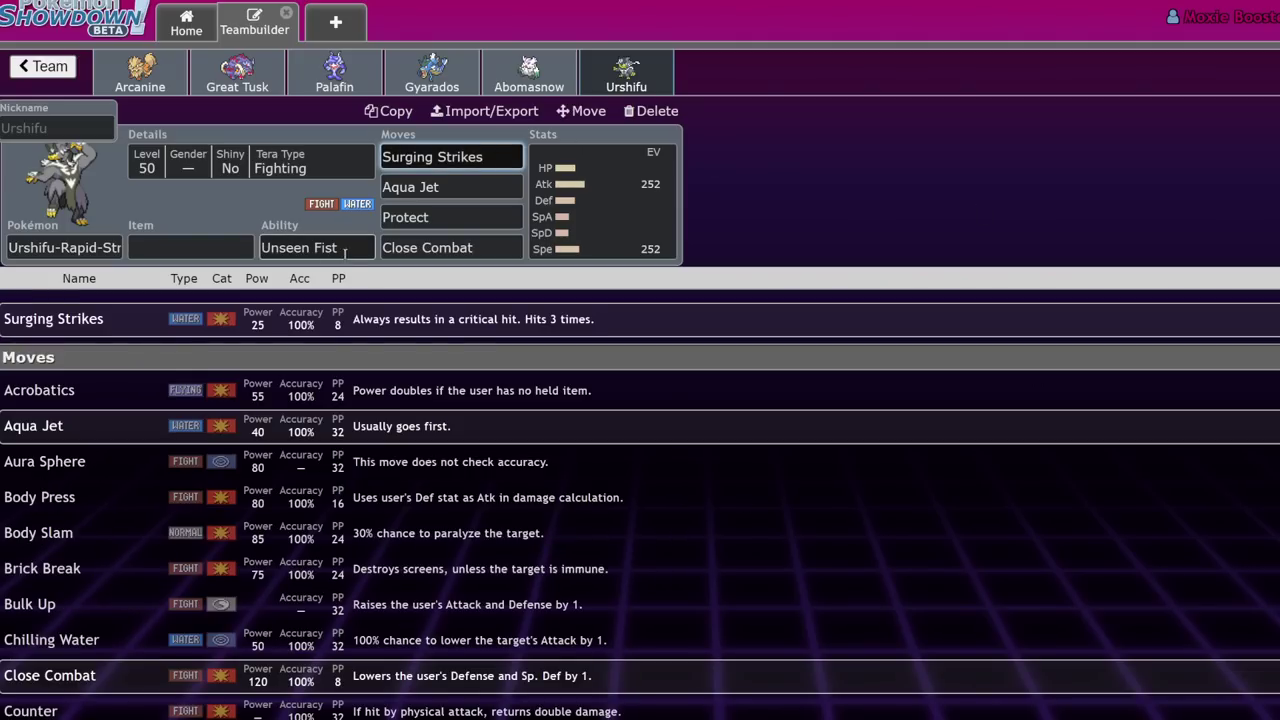
{"action": "left_click", "coordinate": [344, 253]}
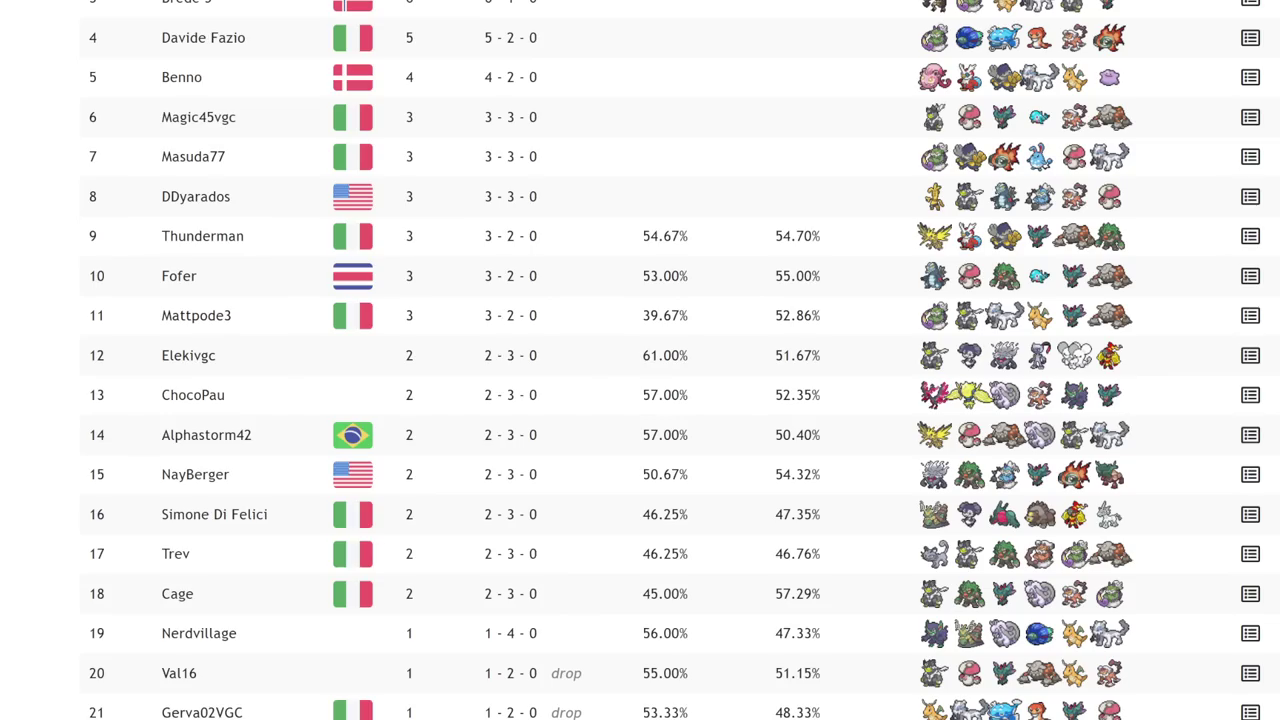
Open the second-place player's team list in the Limitless standings, review Urshifu, and go back.
{"action": "scroll", "coordinate": [1130, 178], "scroll_direction": "up", "scroll_amount": 4}
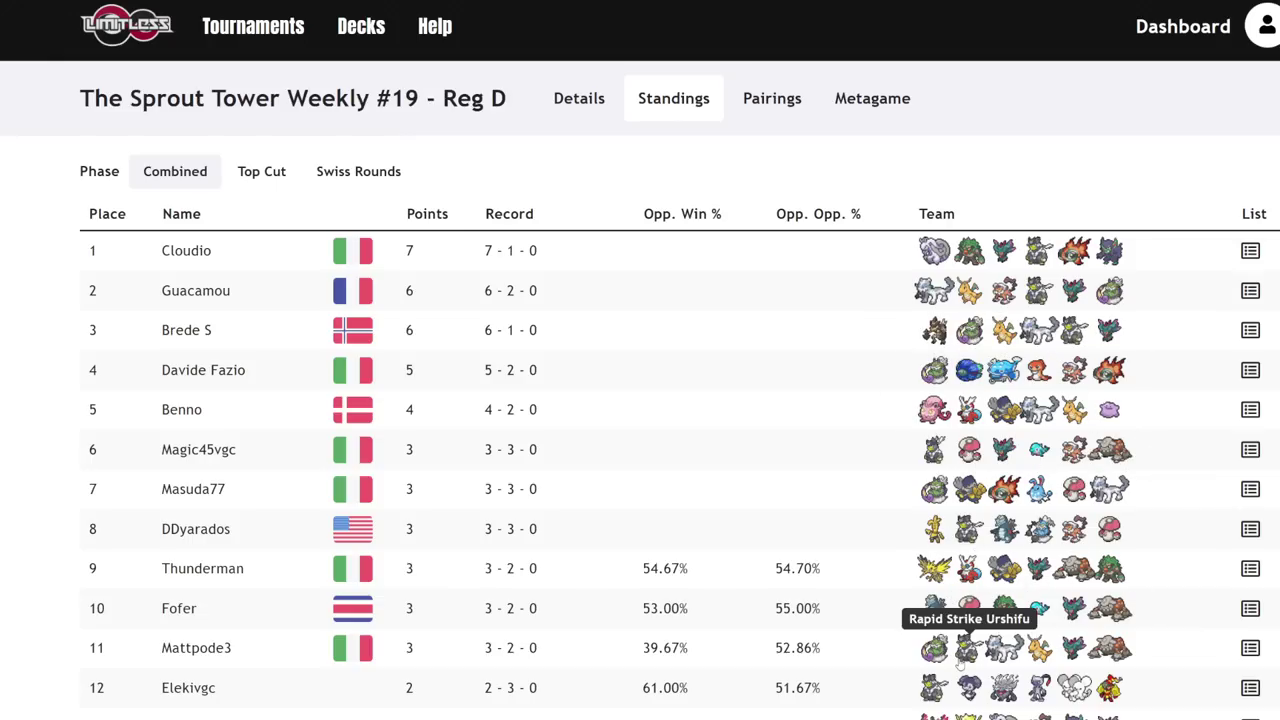
{"action": "scroll", "coordinate": [1000, 640], "scroll_direction": "down", "scroll_amount": 2}
{"action": "scroll", "coordinate": [1039, 540], "scroll_direction": "up", "scroll_amount": 2}
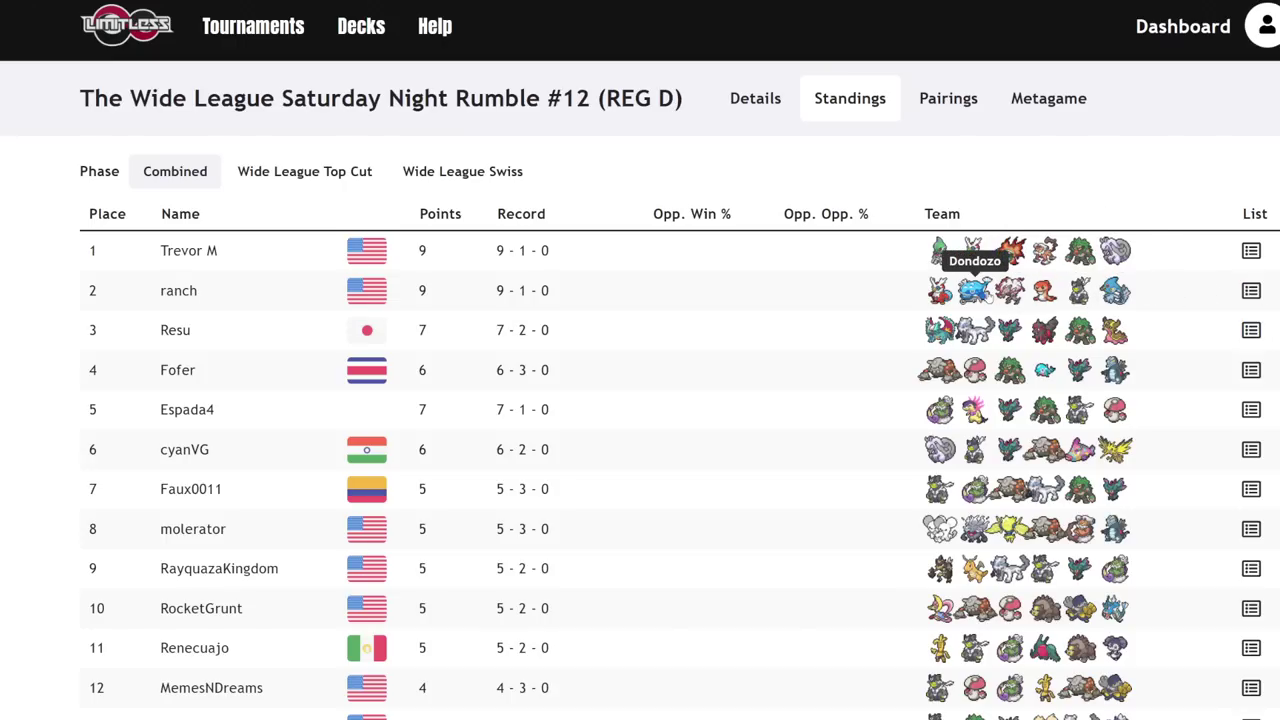
{"action": "left_click", "coordinate": [1250, 291]}
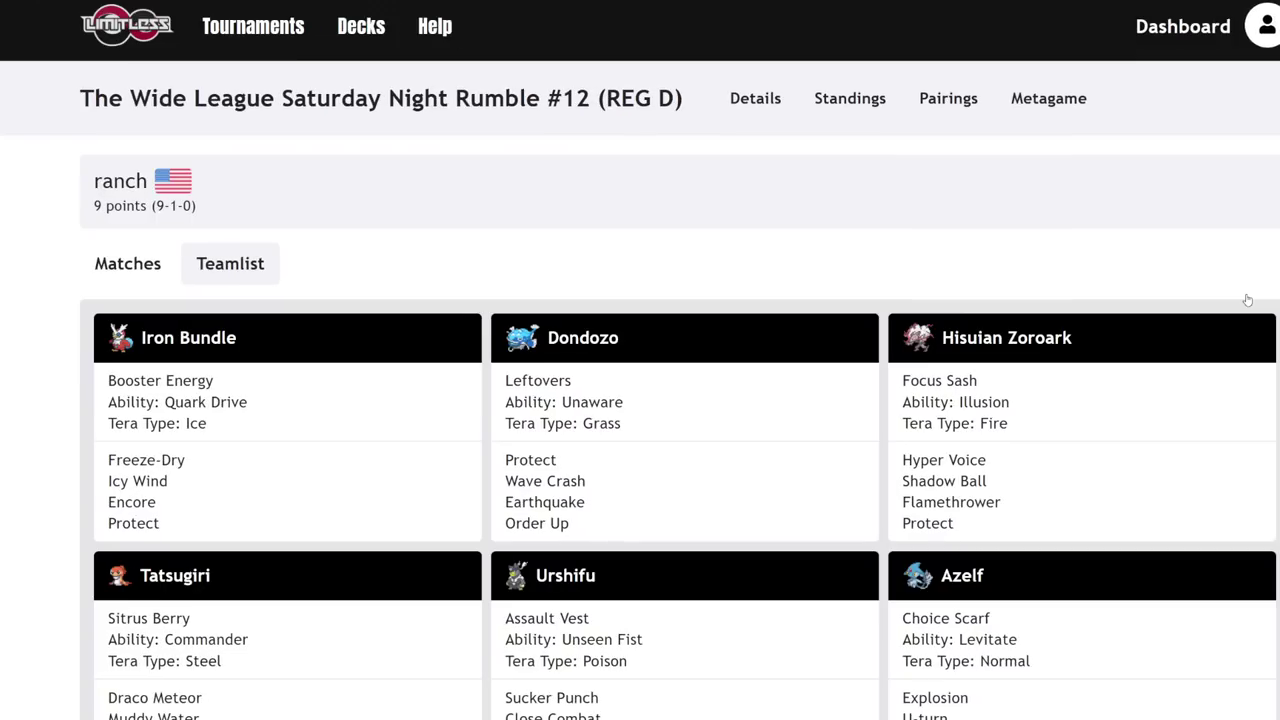
{"action": "scroll", "coordinate": [1247, 299], "scroll_direction": "down", "scroll_amount": 2}
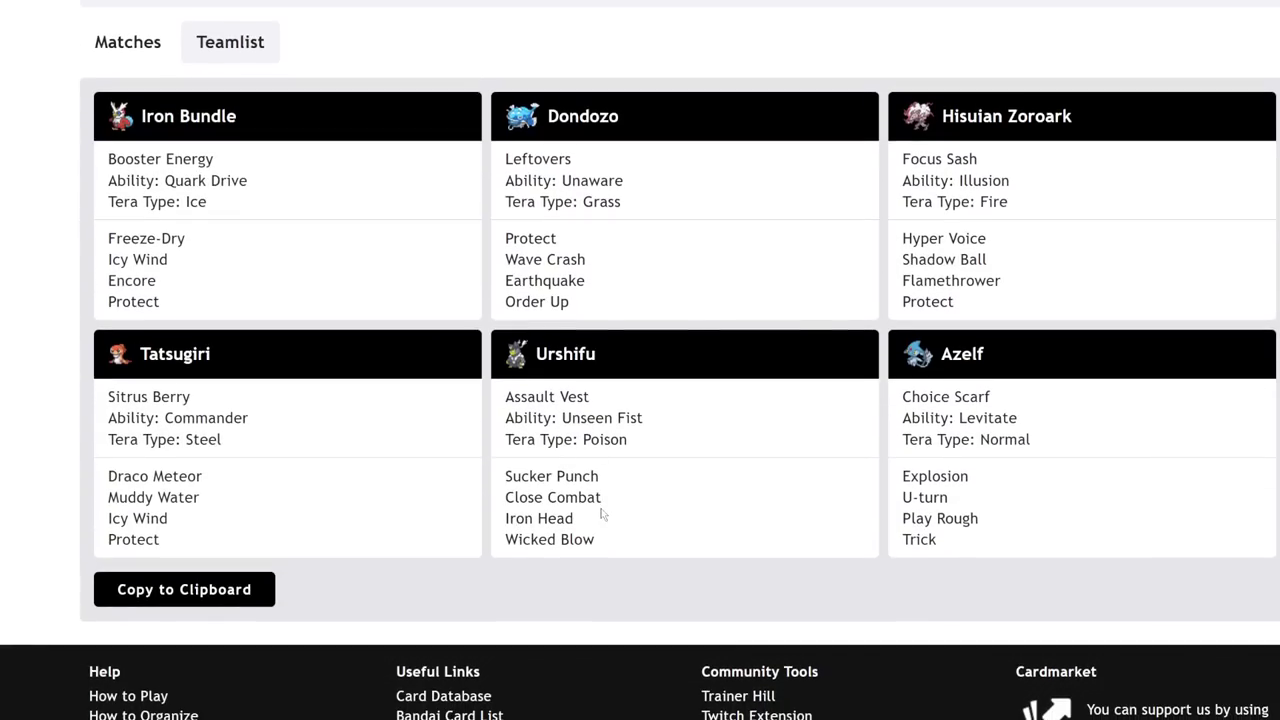
{"action": "key", "text": "alt+Left"}
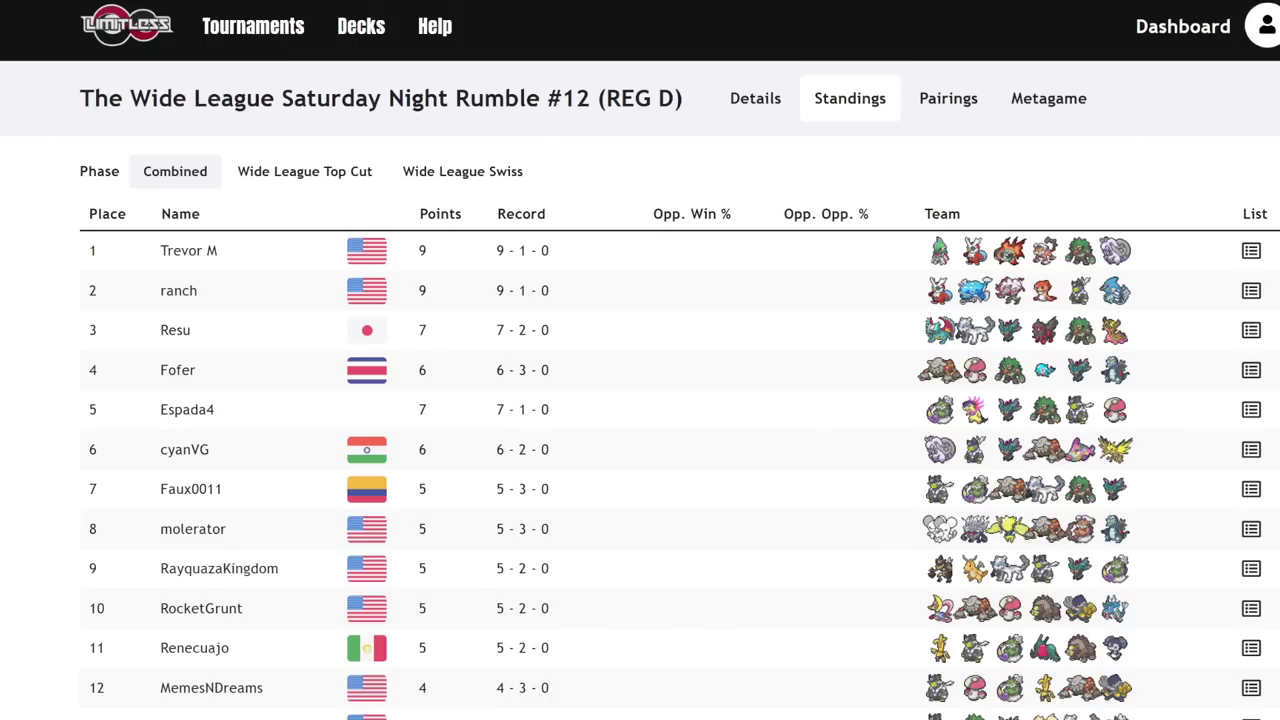
{"action": "scroll", "coordinate": [754, 360], "scroll_direction": "down", "scroll_amount": 3}
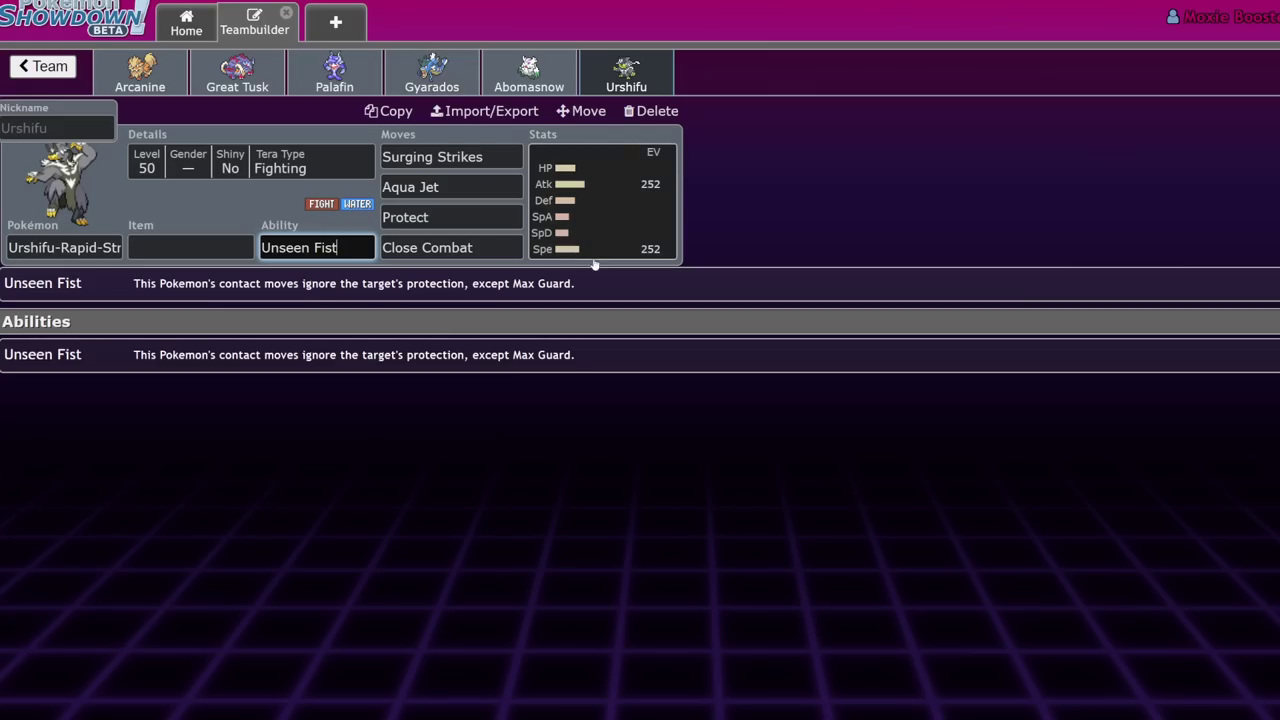
Show Urshifu's EV spread, then switch via Palafin to Gyarados's set.
{"action": "left_click", "coordinate": [568, 225]}
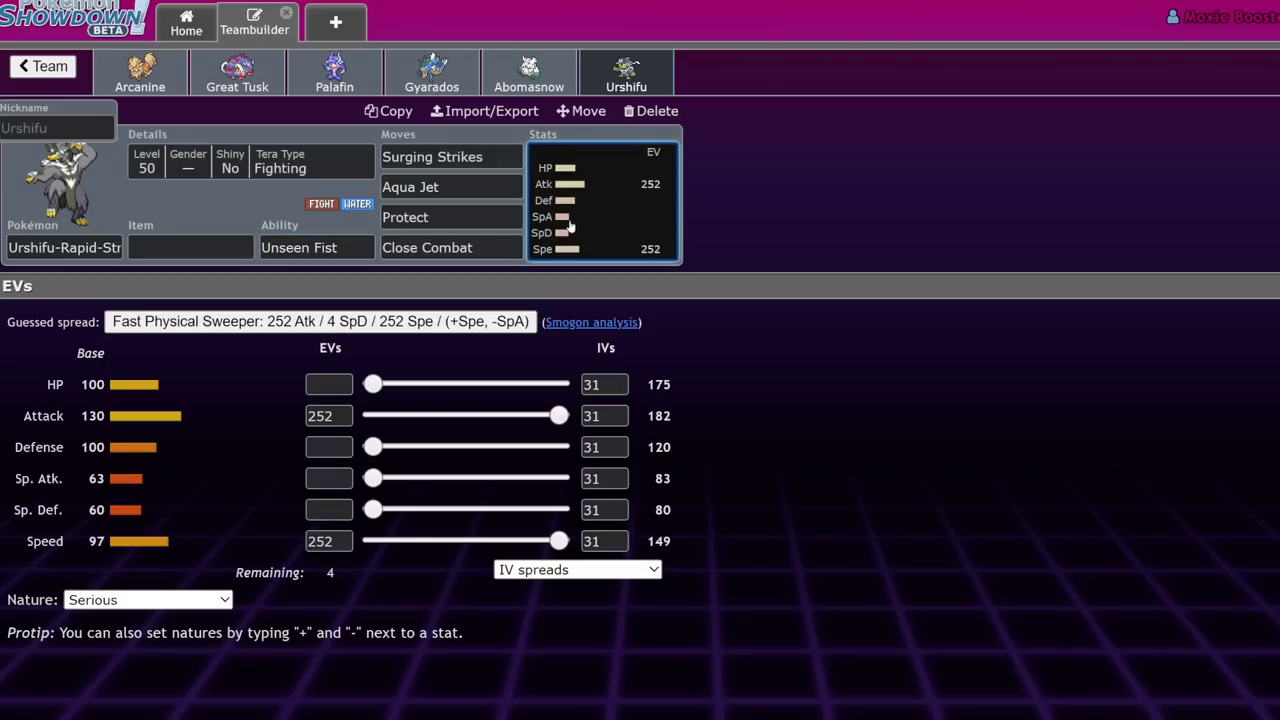
{"action": "left_click", "coordinate": [327, 90]}
{"action": "left_click", "coordinate": [408, 87]}
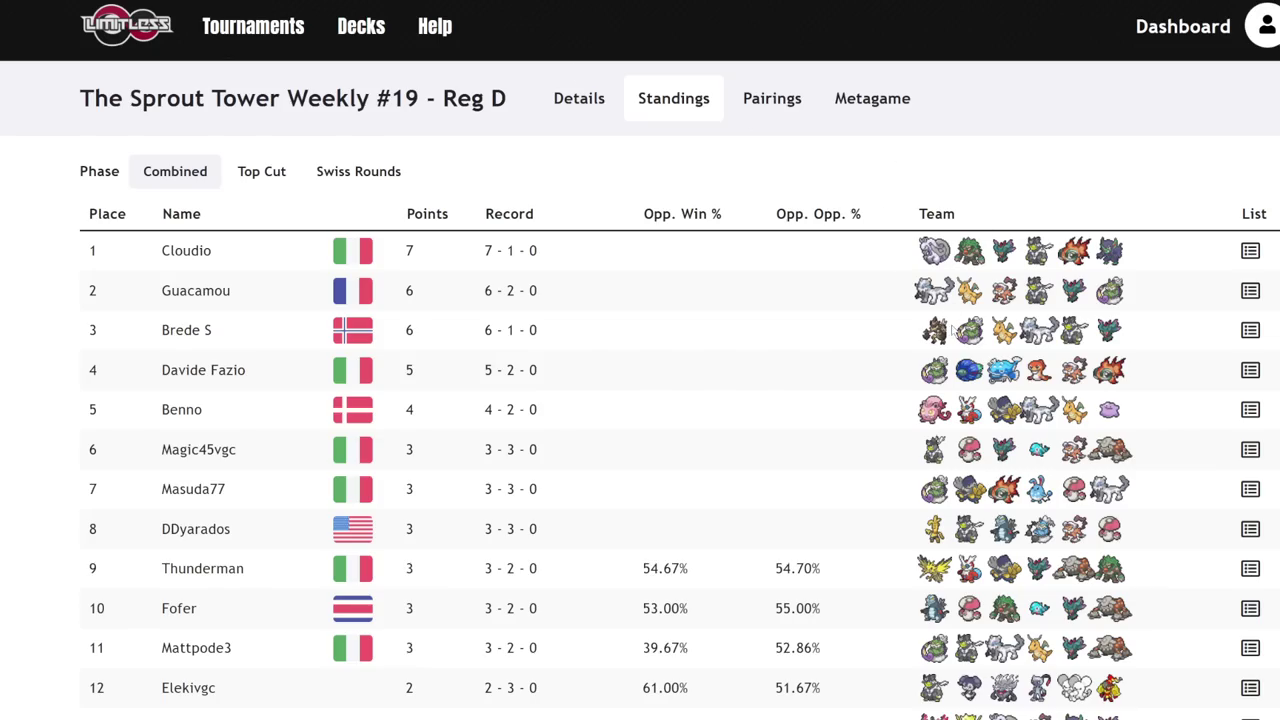
{"action": "scroll", "coordinate": [1070, 462], "scroll_direction": "down", "scroll_amount": 1}
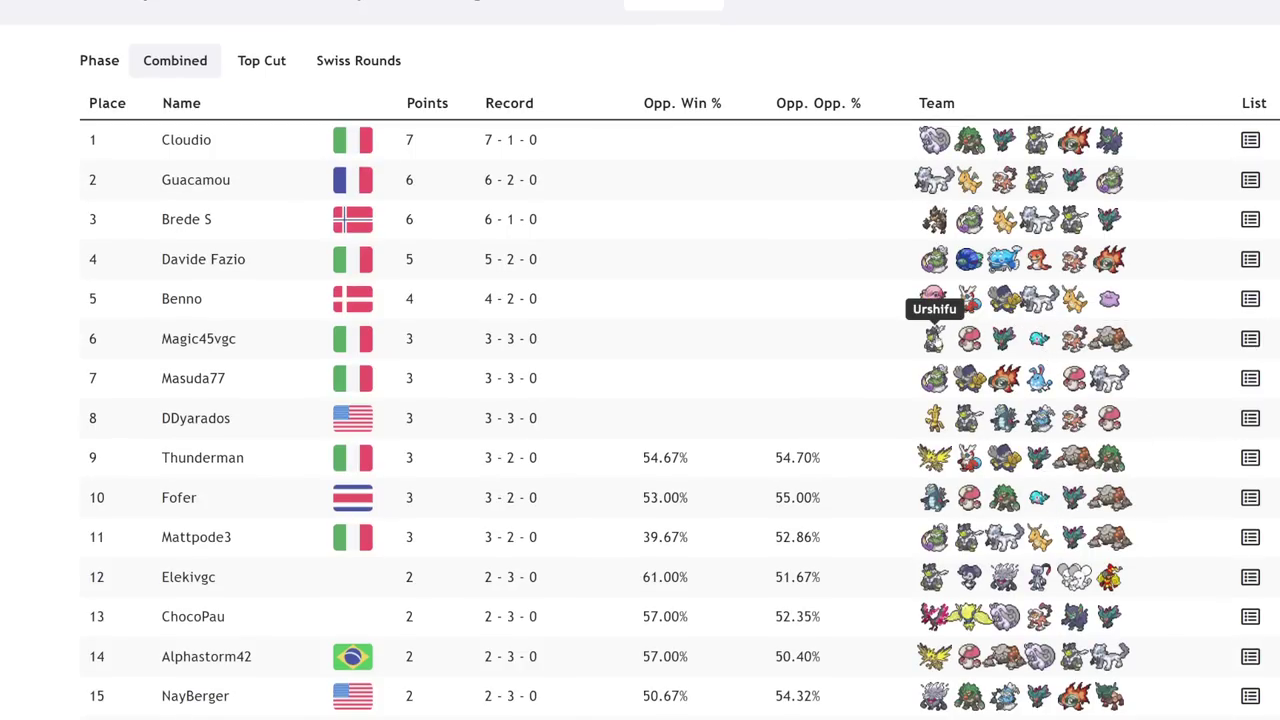
{"action": "left_click", "coordinate": [1250, 338]}
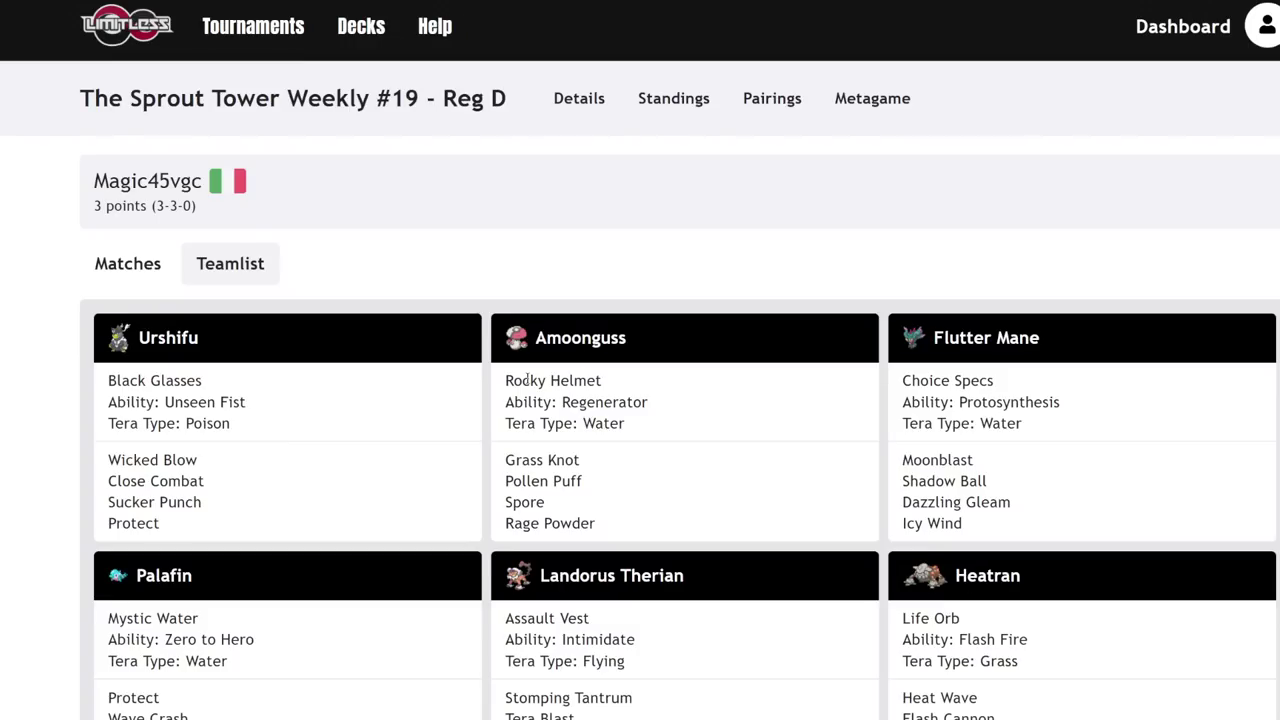
{"action": "key", "text": "alt+Left"}
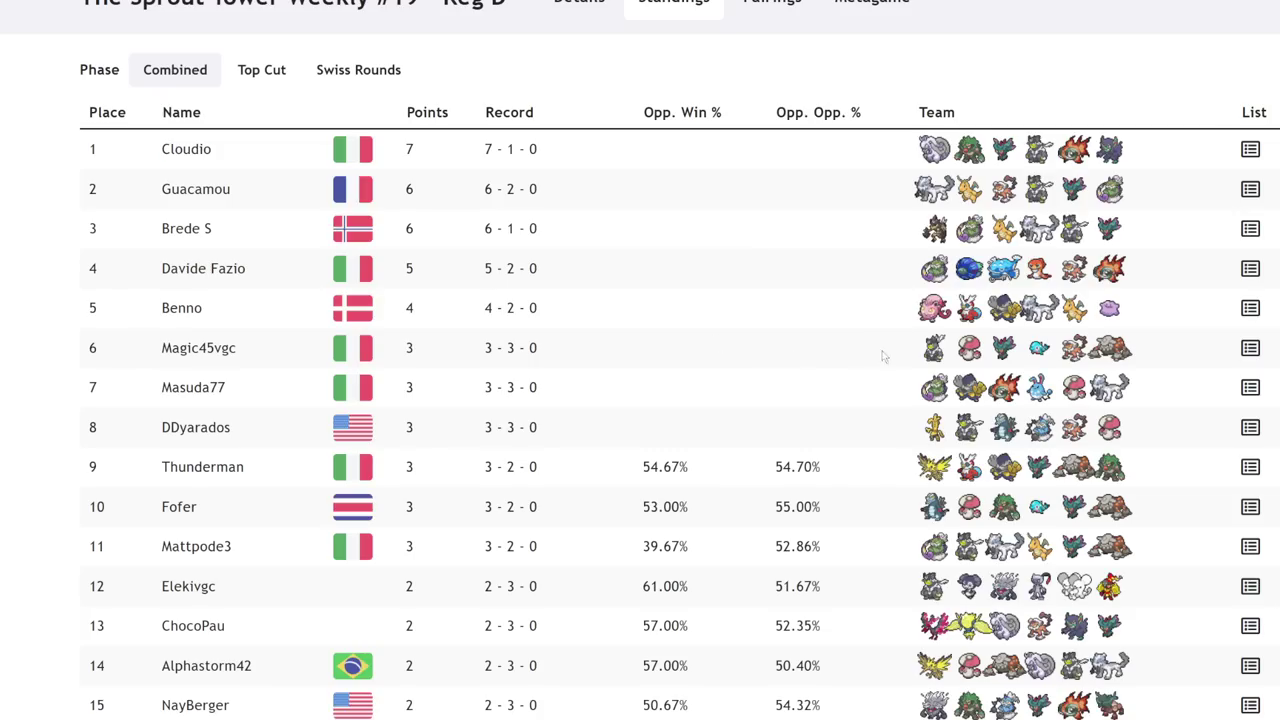
{"action": "scroll", "coordinate": [885, 357], "scroll_direction": "down", "scroll_amount": 1}
{"action": "scroll", "coordinate": [983, 405], "scroll_direction": "down", "scroll_amount": 2}
{"action": "scroll", "coordinate": [983, 405], "scroll_direction": "down", "scroll_amount": 3}
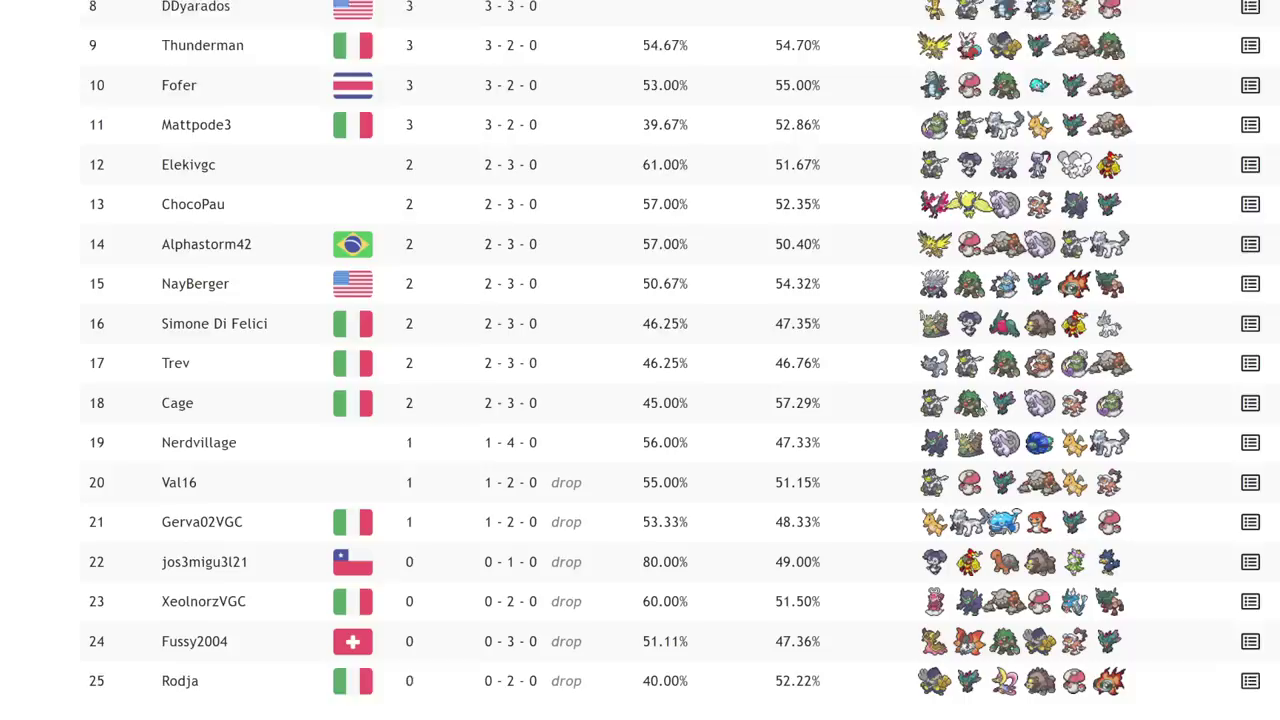
{"action": "scroll", "coordinate": [971, 357], "scroll_direction": "up", "scroll_amount": 7}
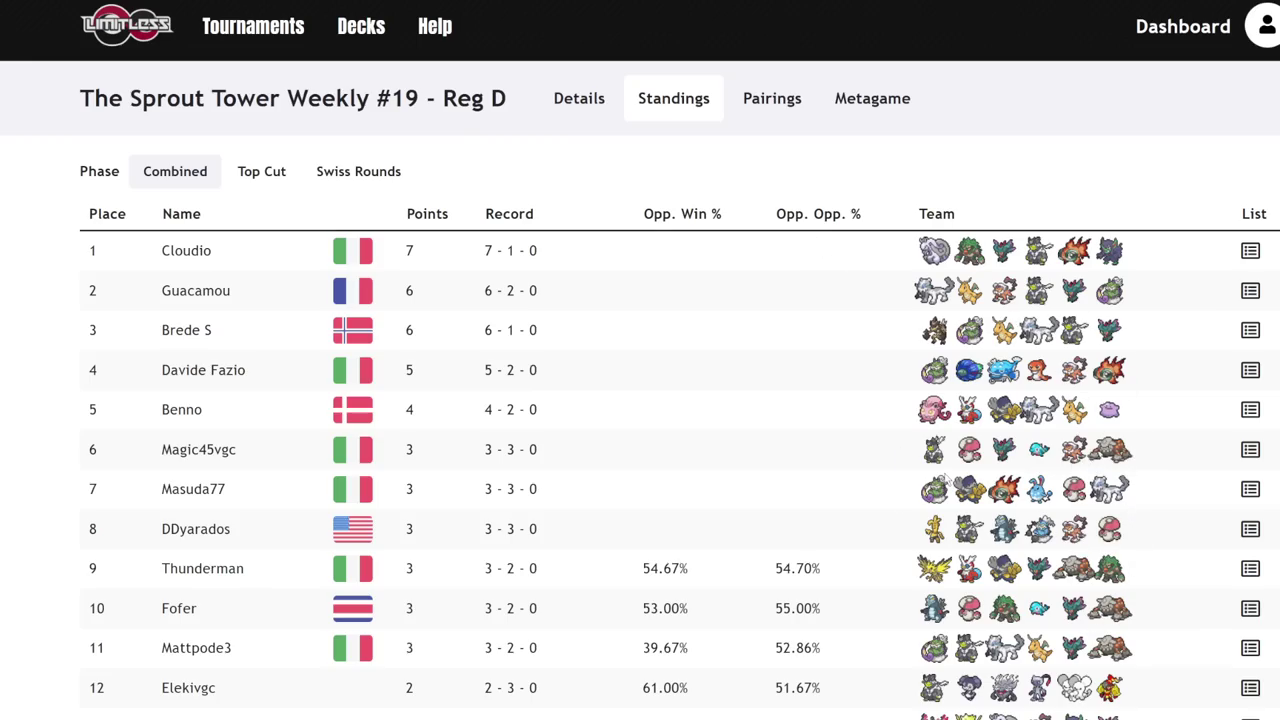
{"action": "scroll", "coordinate": [945, 595], "scroll_direction": "down", "scroll_amount": 5}
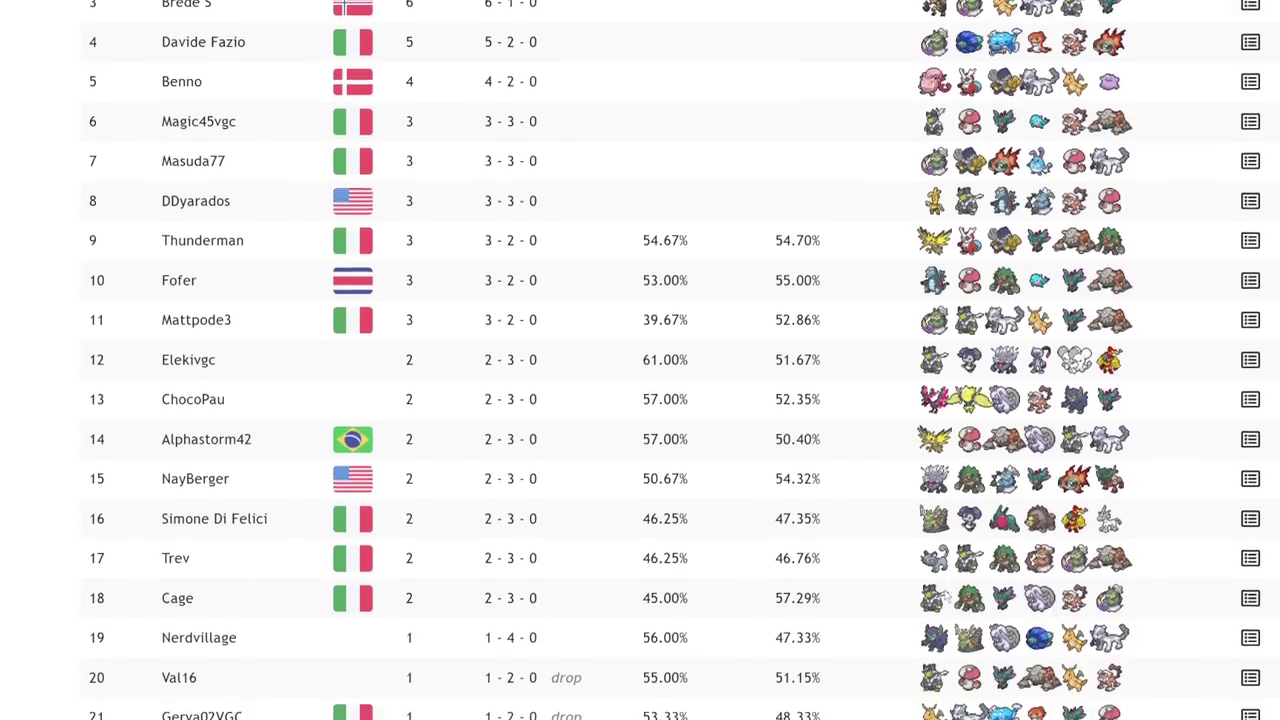
{"action": "scroll", "coordinate": [948, 590], "scroll_direction": "down", "scroll_amount": 3}
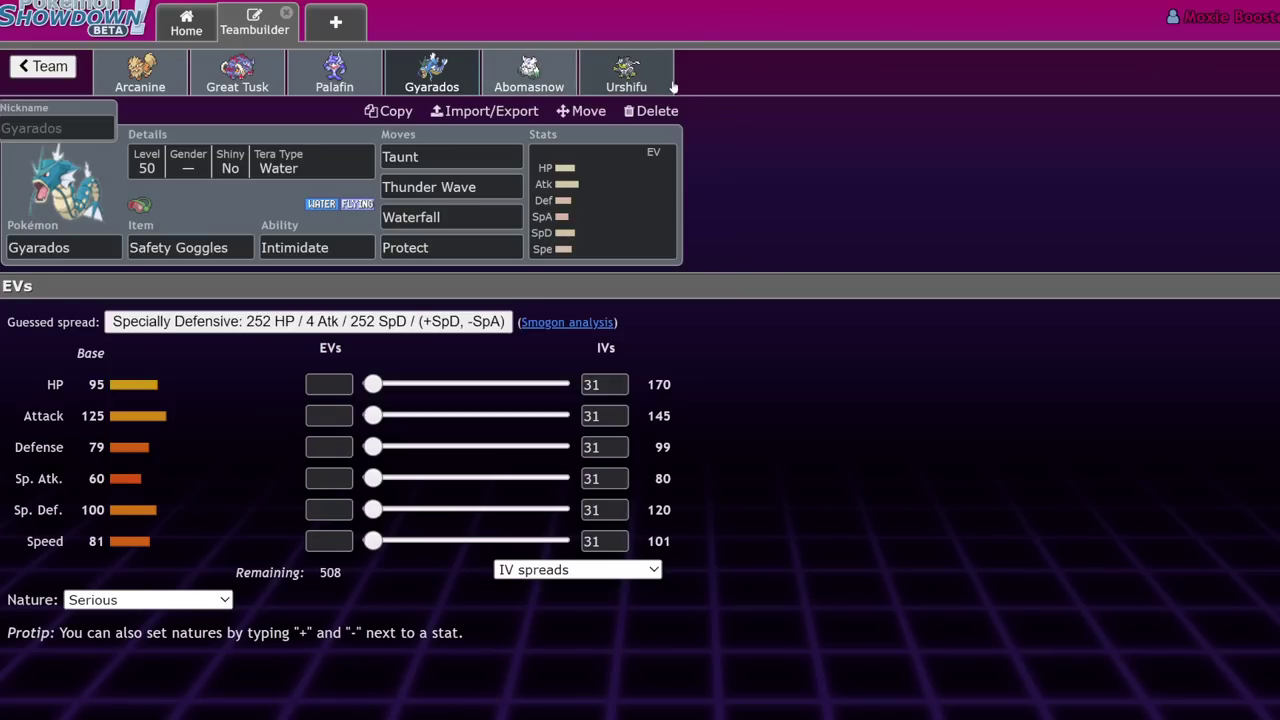
Delete Urshifu-Rapid-Strike and show Abomasnow's blank EV and IV spread.
{"action": "left_click", "coordinate": [615, 72]}
{"action": "left_click", "coordinate": [652, 111]}
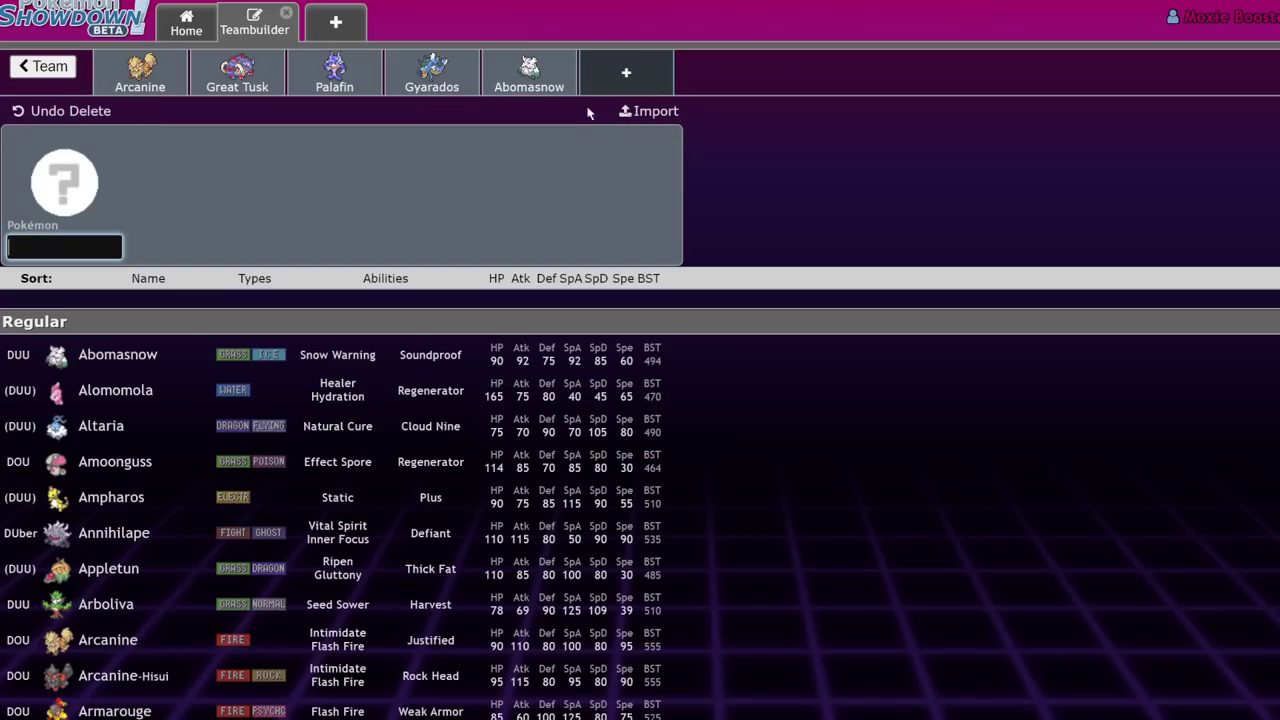
{"action": "left_click", "coordinate": [512, 85]}
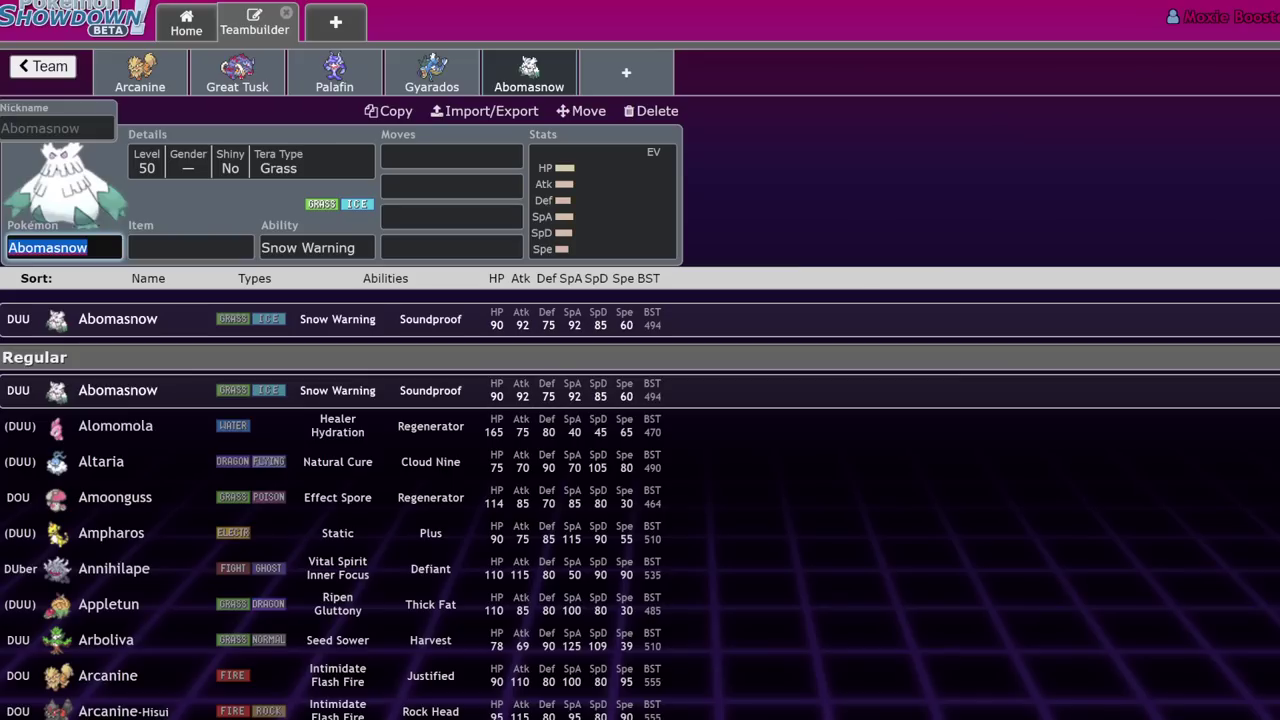
{"action": "left_click", "coordinate": [551, 251]}
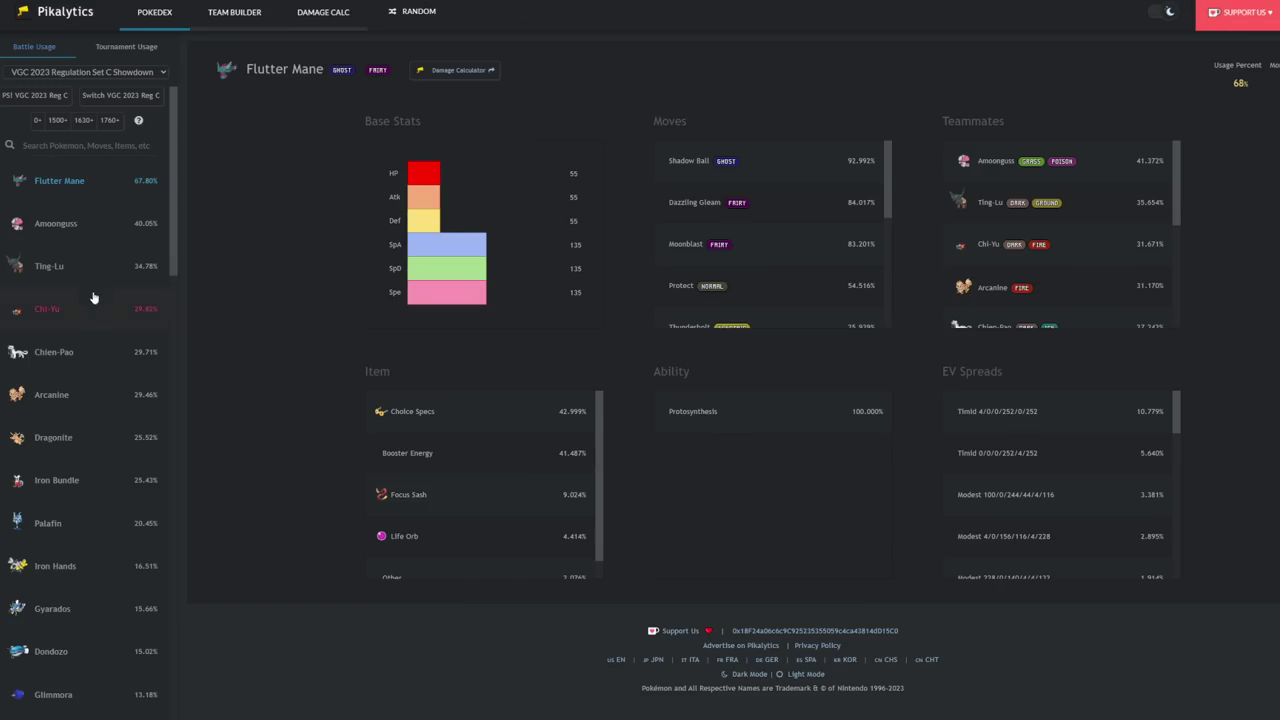
Scroll the Pikalytics sidebar list and select Abomasnow's usage statistics.
{"action": "scroll", "coordinate": [72, 340], "scroll_direction": "down", "scroll_amount": 5}
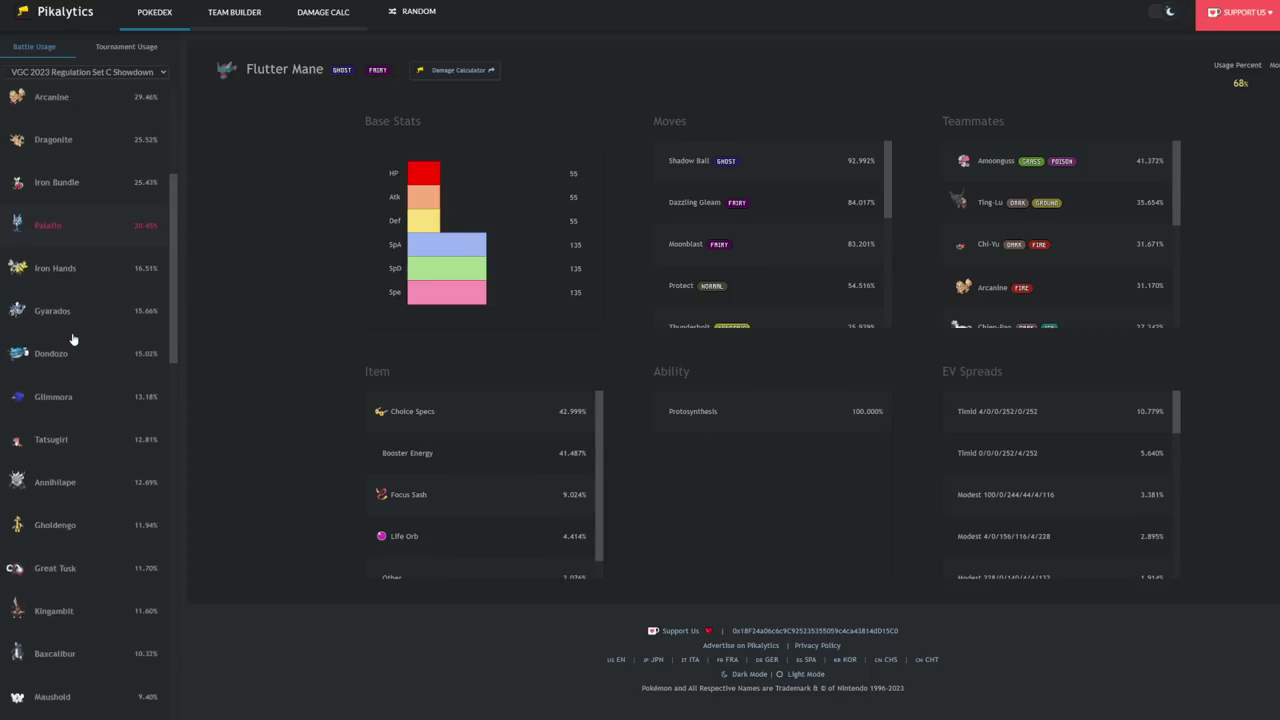
{"action": "scroll", "coordinate": [72, 340], "scroll_direction": "down", "scroll_amount": 5}
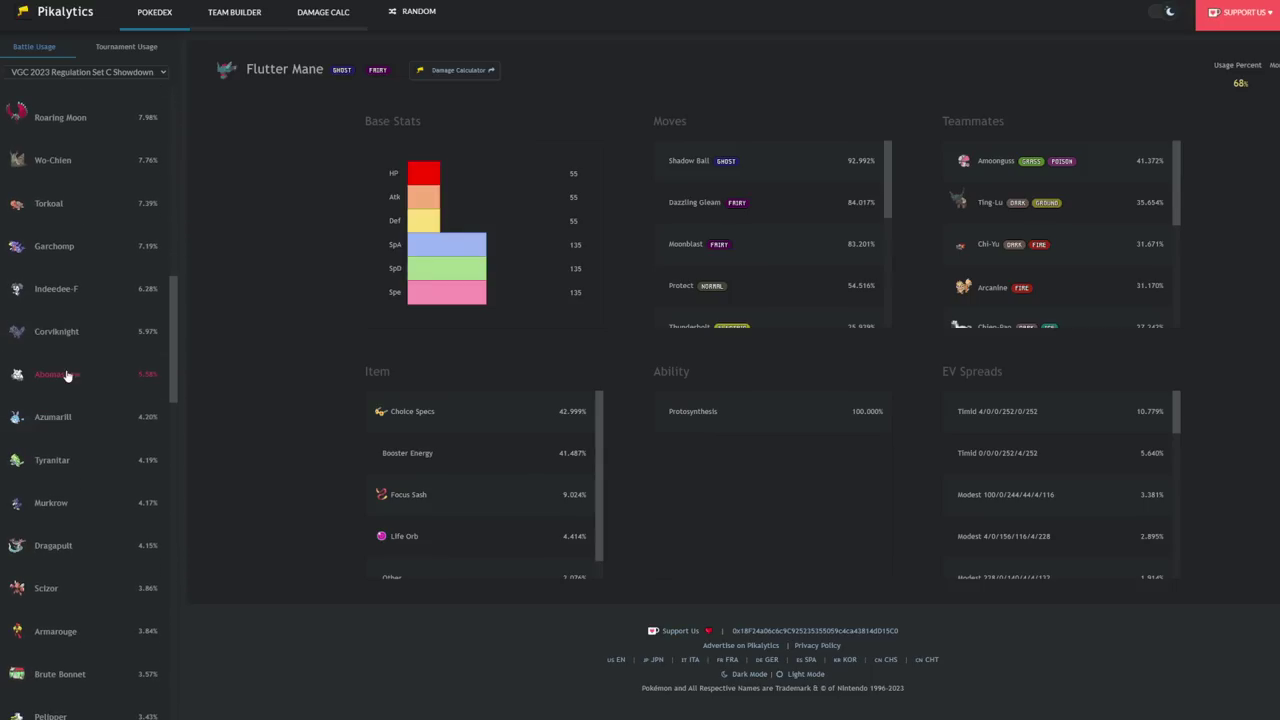
{"action": "left_click", "coordinate": [148, 379]}
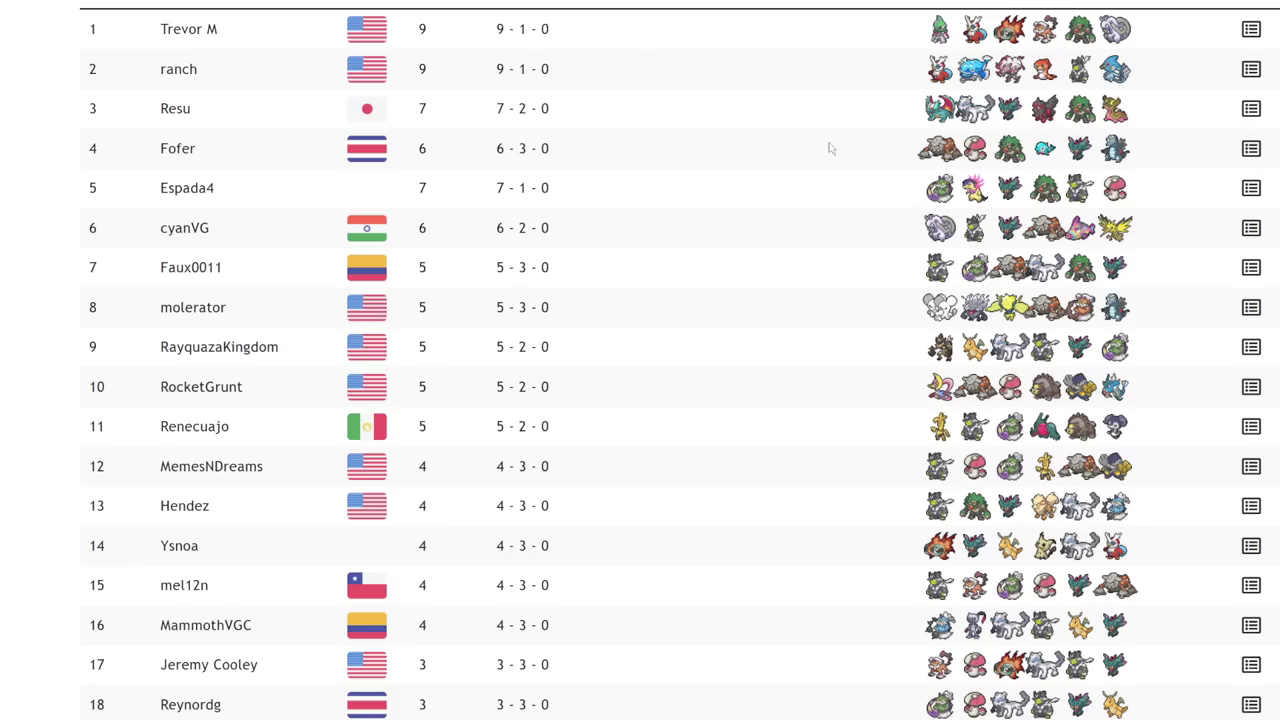
{"action": "scroll", "coordinate": [829, 149], "scroll_direction": "up", "scroll_amount": 3}
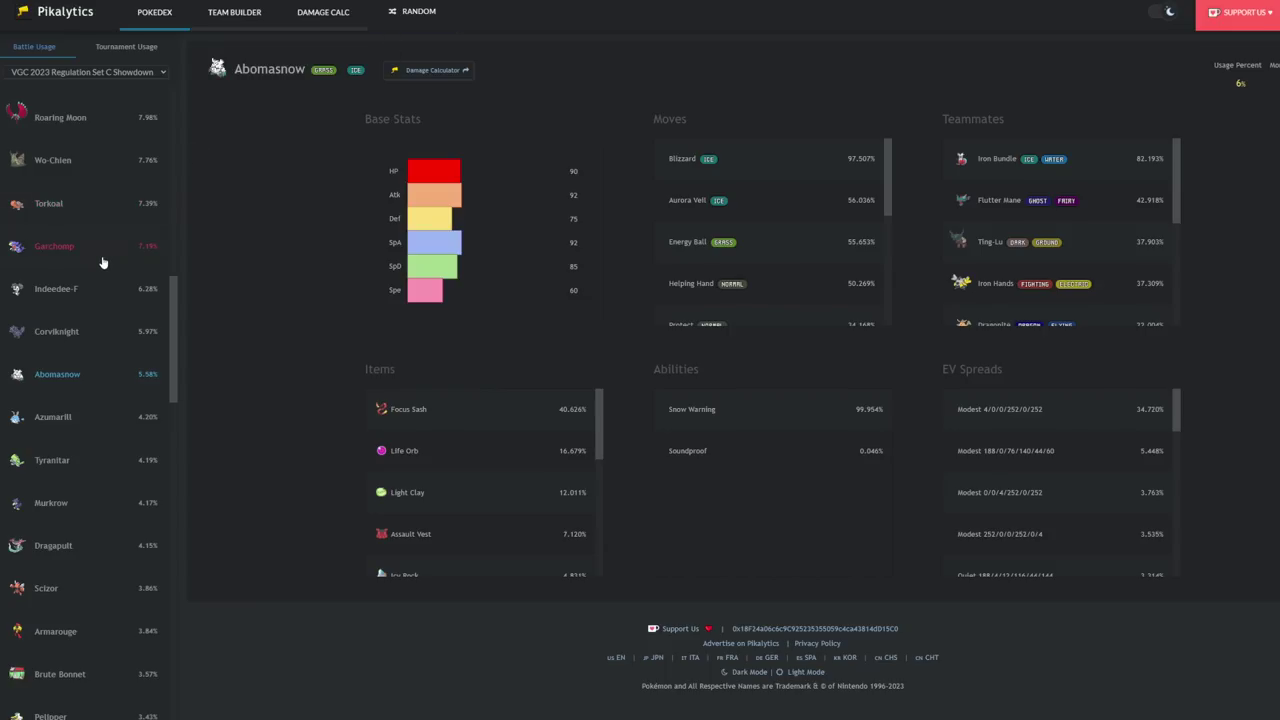
{"action": "scroll", "coordinate": [102, 262], "scroll_direction": "up", "scroll_amount": 10}
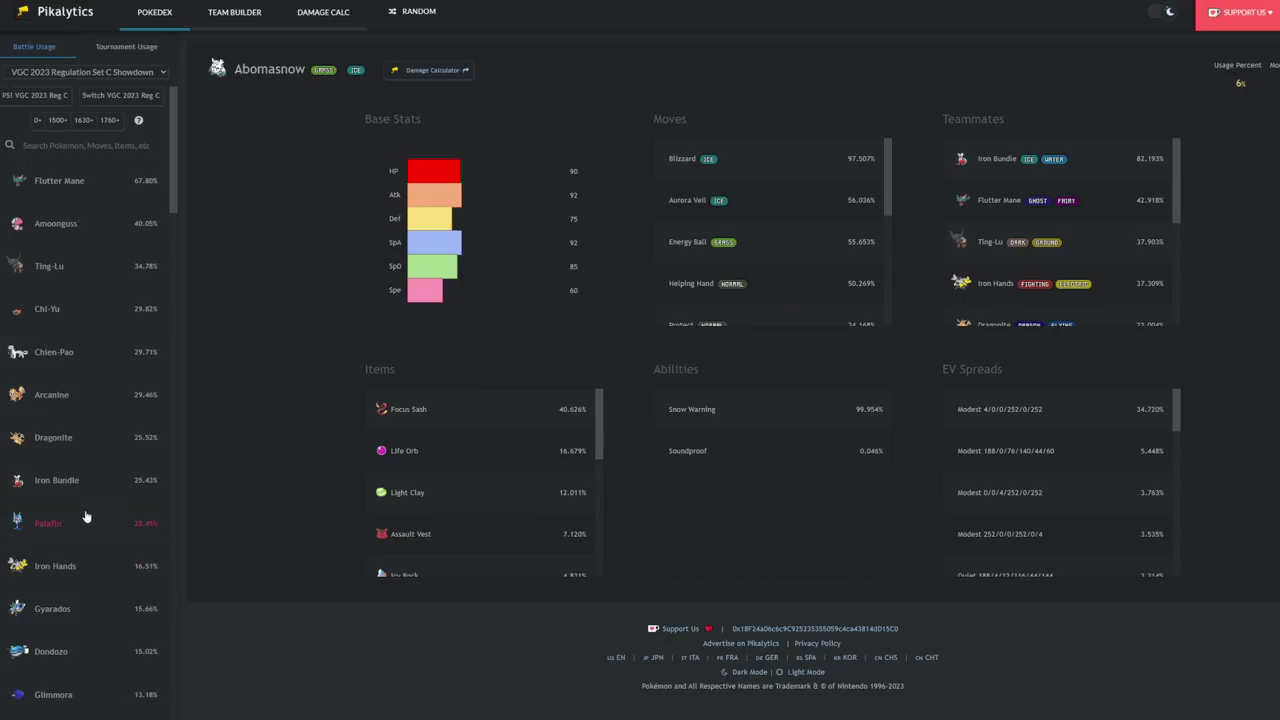
{"action": "scroll", "coordinate": [85, 560], "scroll_direction": "down", "scroll_amount": 3}
{"action": "scroll", "coordinate": [80, 620], "scroll_direction": "up", "scroll_amount": 5}
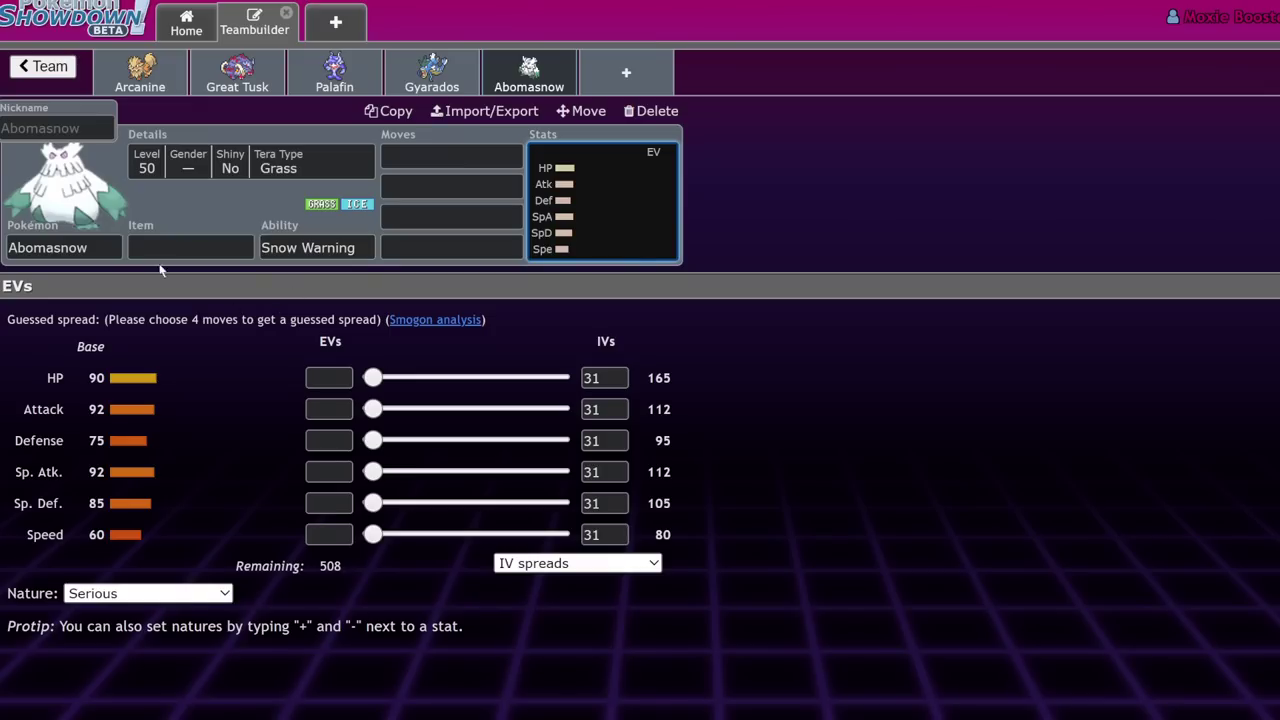
Search 'nine' in the fifth slot's Pokémon field and choose Ninetales-Alola.
{"action": "left_click", "coordinate": [60, 247]}
{"action": "type", "text": "nbin"}
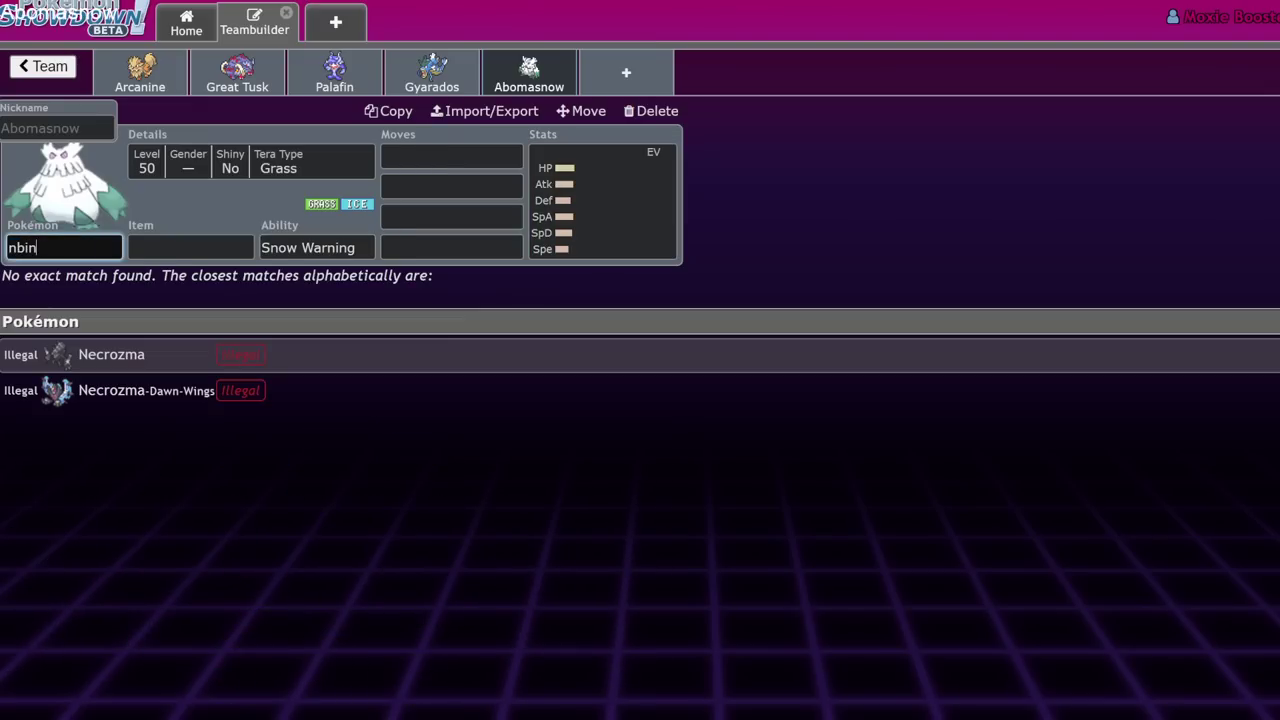
{"action": "key", "text": "BackSpace"}
{"action": "key", "text": "BackSpace"}
{"action": "key", "text": "BackSpace"}
{"action": "type", "text": "ine"}
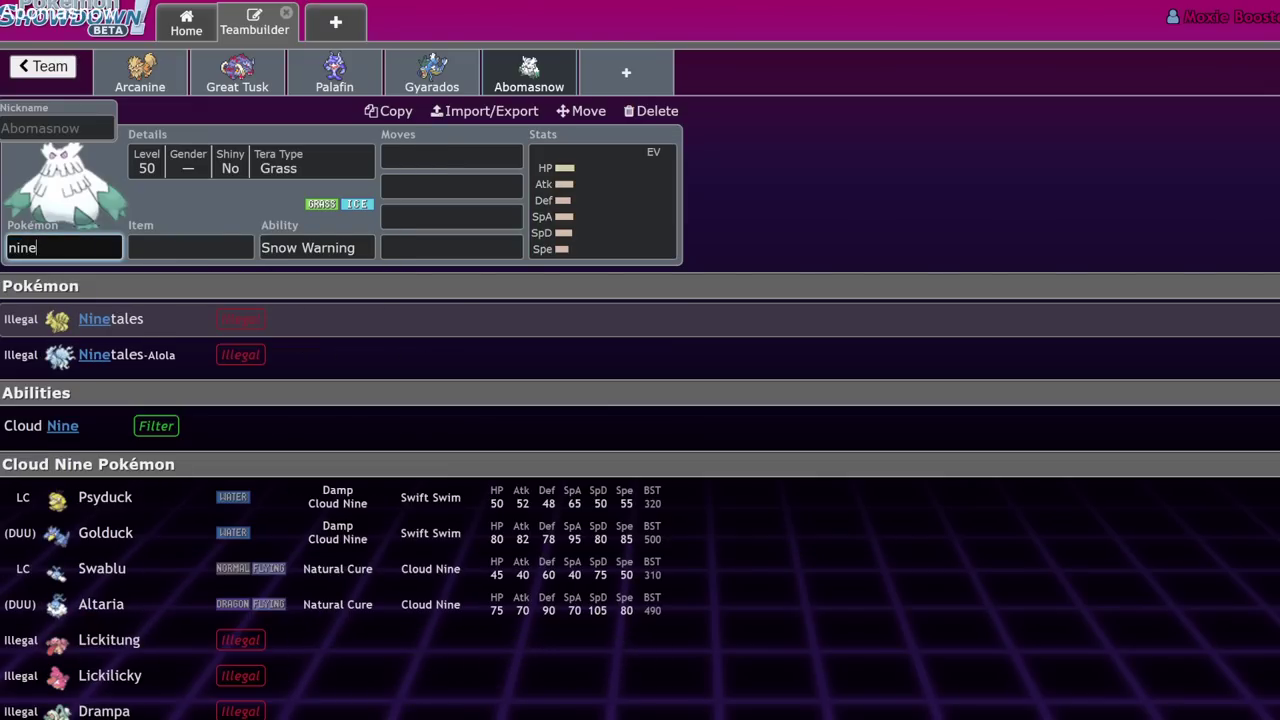
{"action": "left_click", "coordinate": [191, 353]}
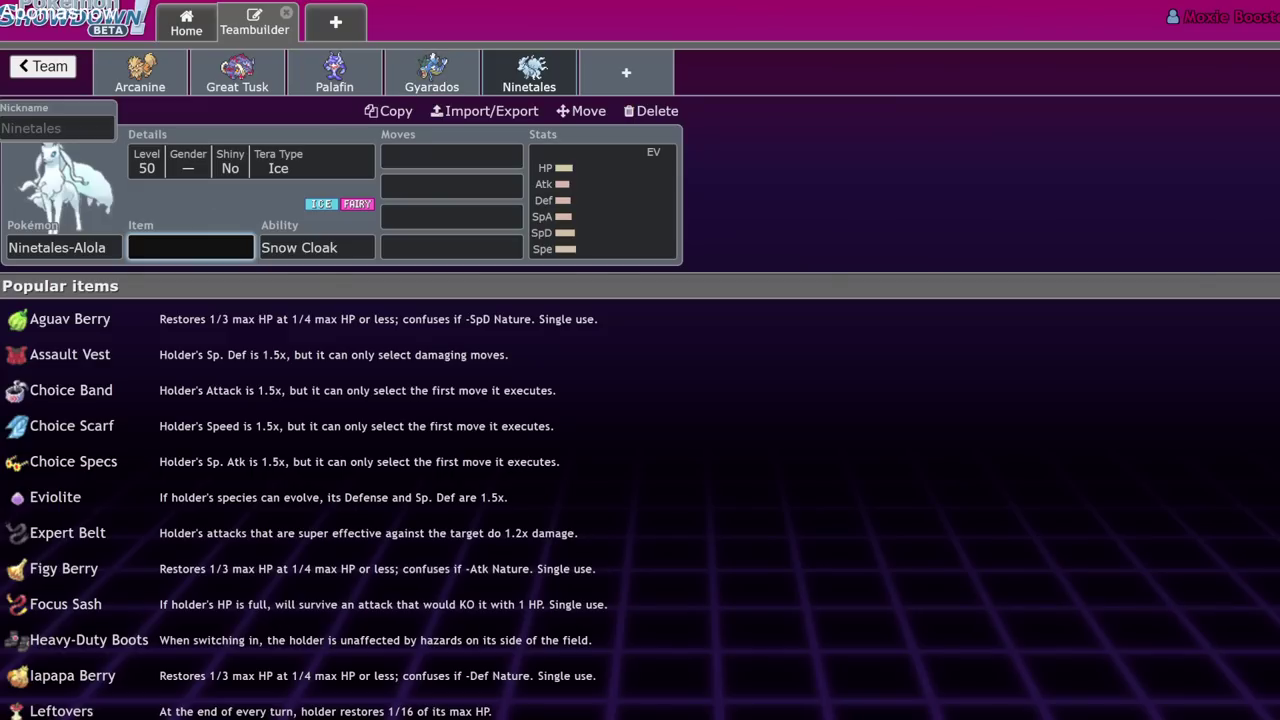
Return to the team list and reopen 'Untitled 685' to view Arcanine through Ninetales-Alola.
{"action": "left_click", "coordinate": [45, 66]}
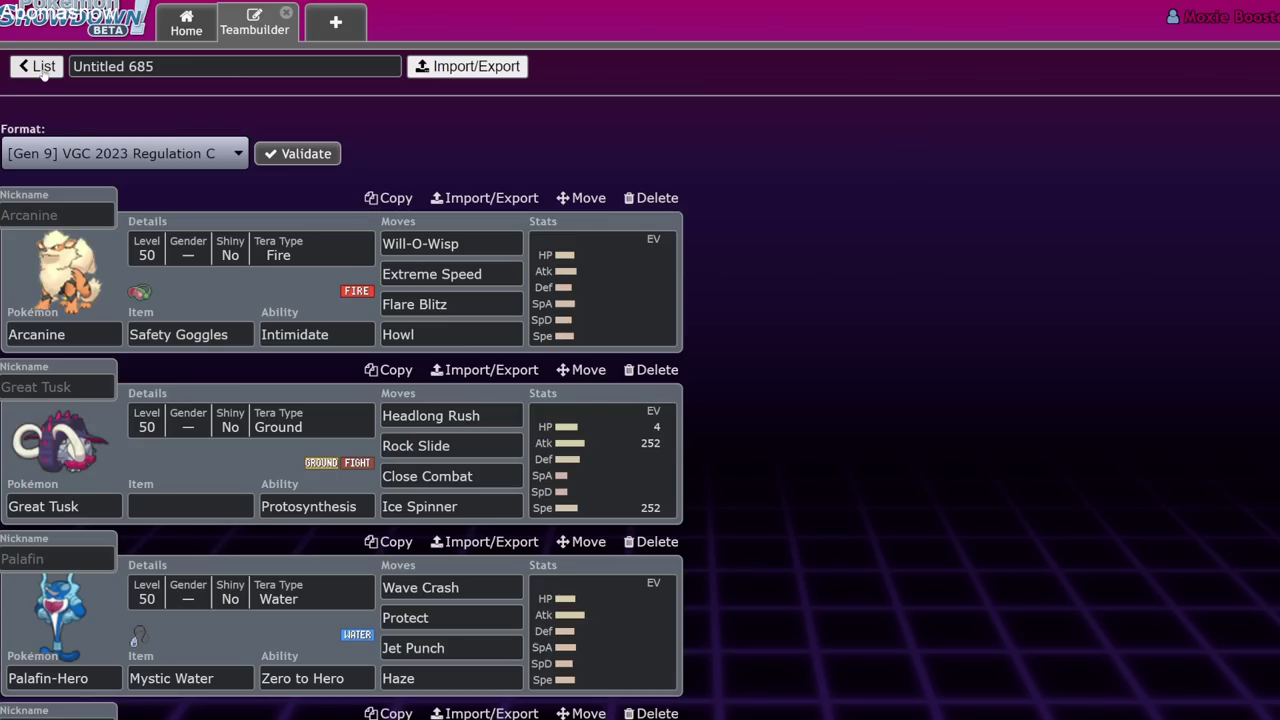
{"action": "left_click", "coordinate": [43, 68]}
{"action": "left_click", "coordinate": [260, 318]}
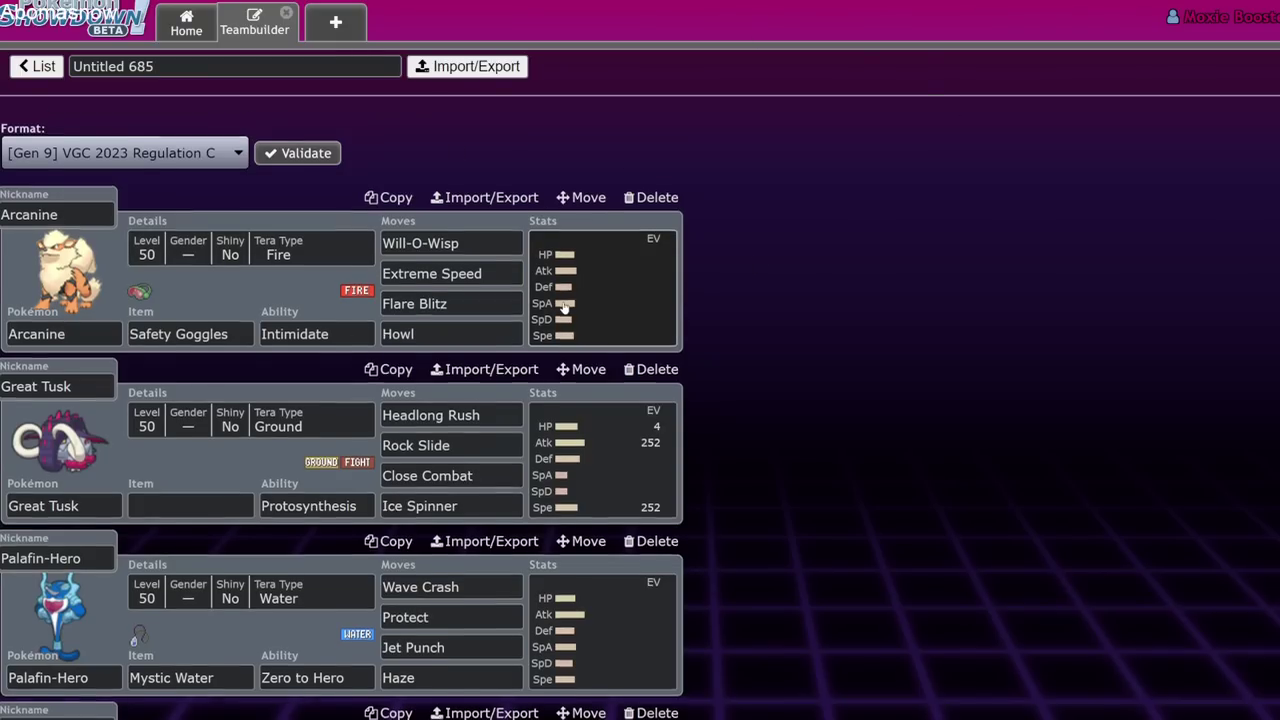
{"action": "scroll", "coordinate": [565, 308], "scroll_direction": "down", "scroll_amount": 4}
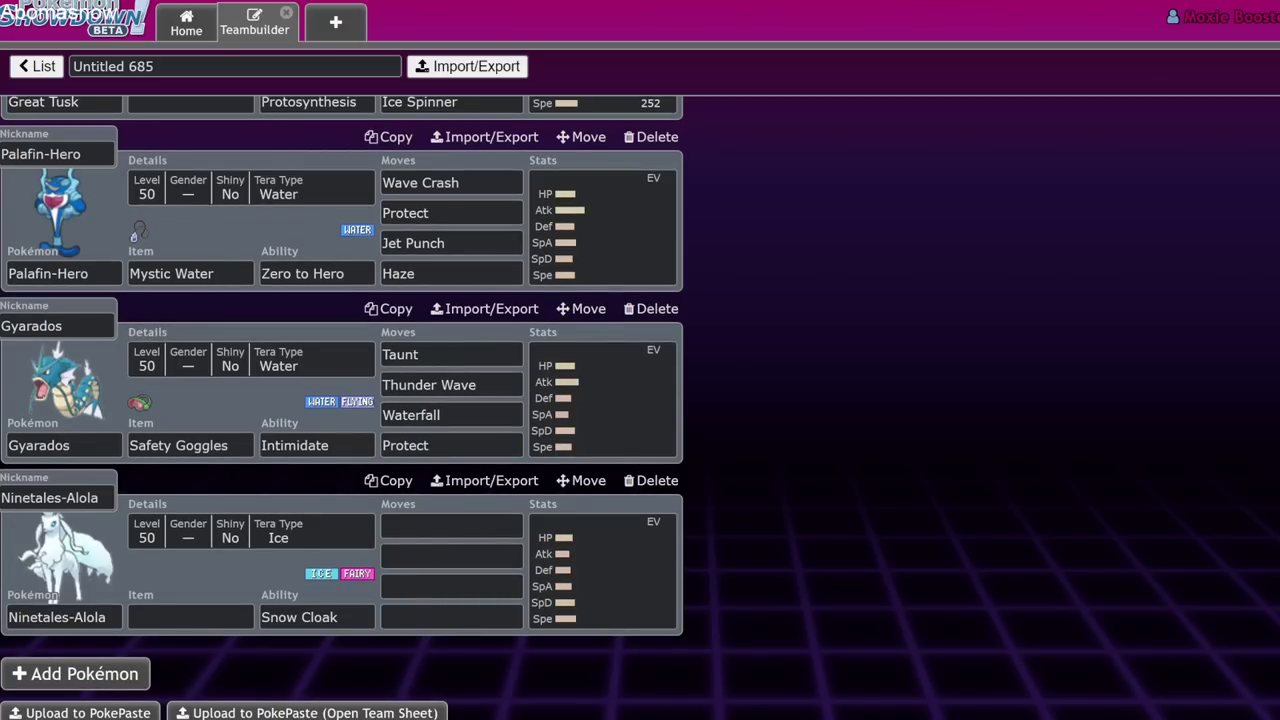